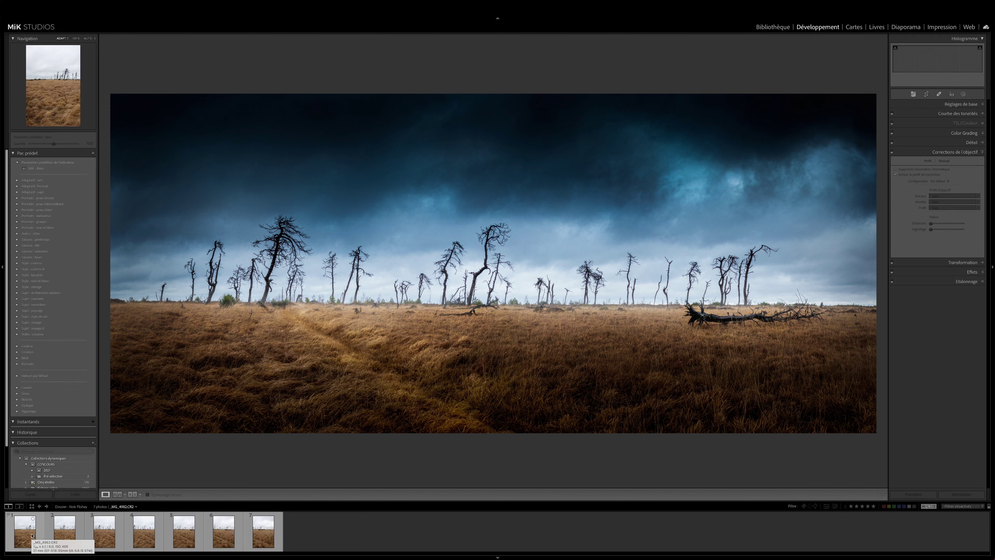
Browse the seven portrait photos of the dead trees one after another, from the first to the last.
left_click(28, 533)
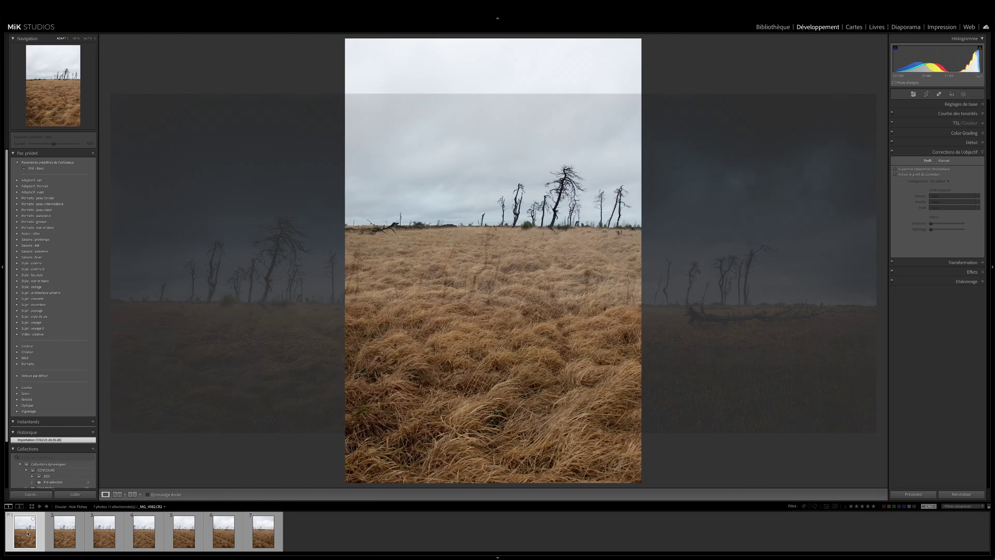
key("Right")
key("Right")
key("Right")
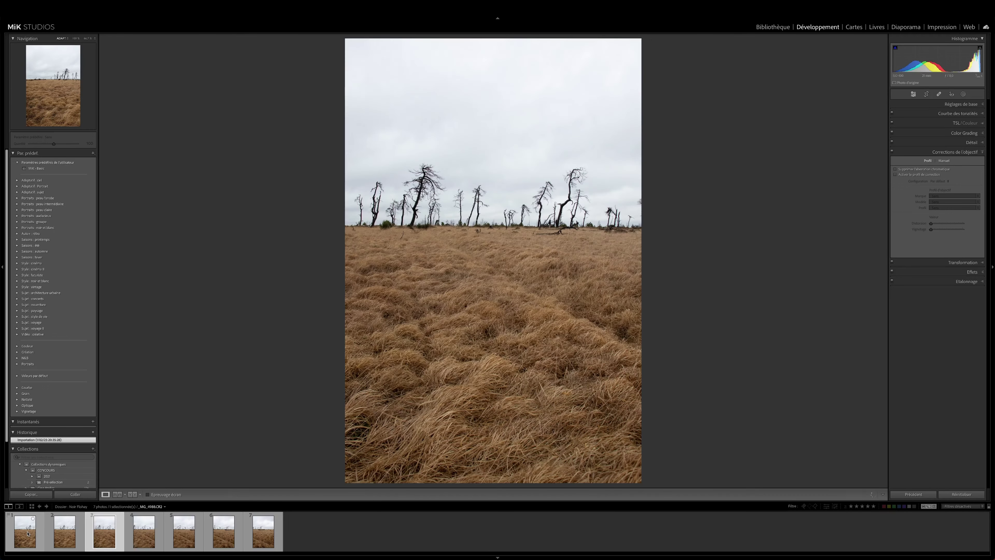
key("Right")
key("Right")
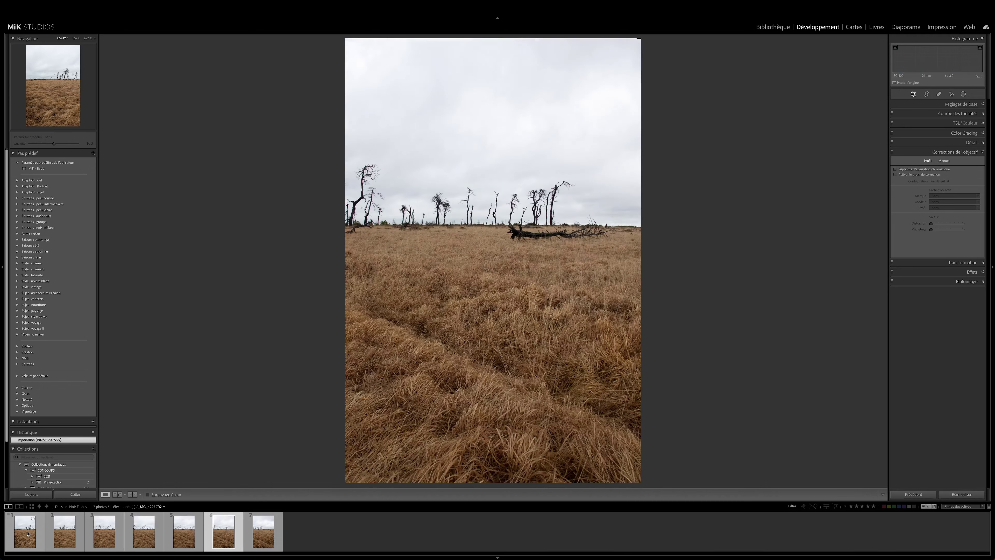
key("Right")
left_click(28, 532)
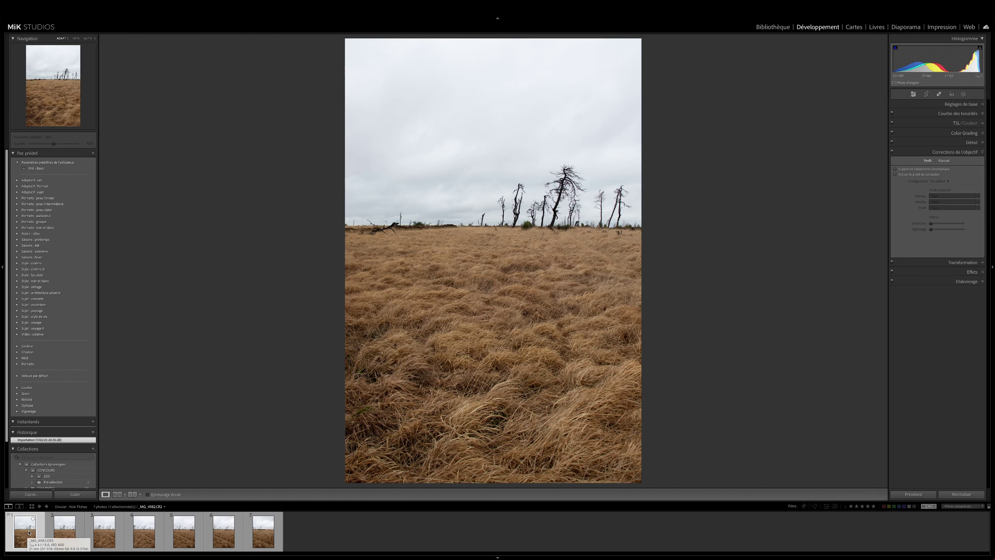
Group all seven photos into a stack and expand it in the filmstrip.
left_click(280, 531)
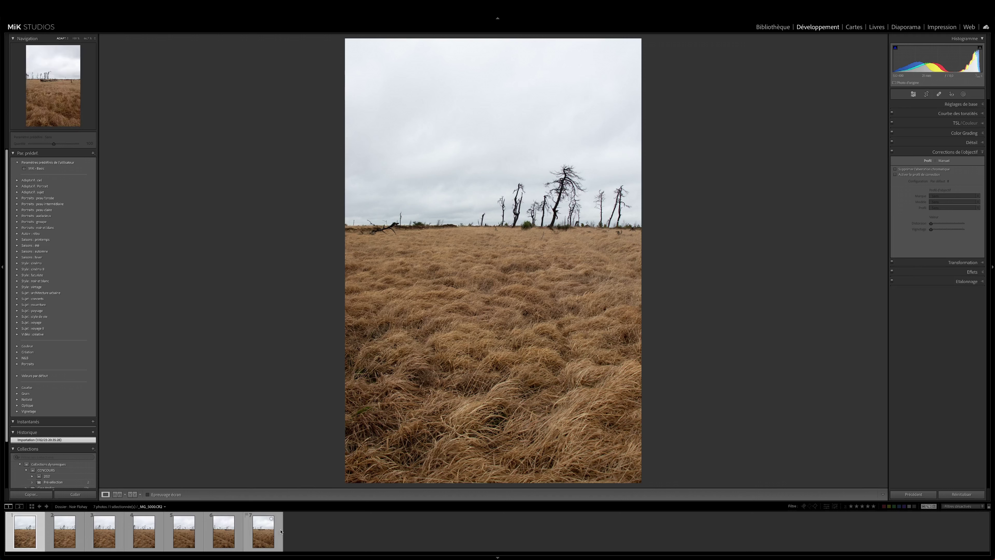
key("ctrl+a")
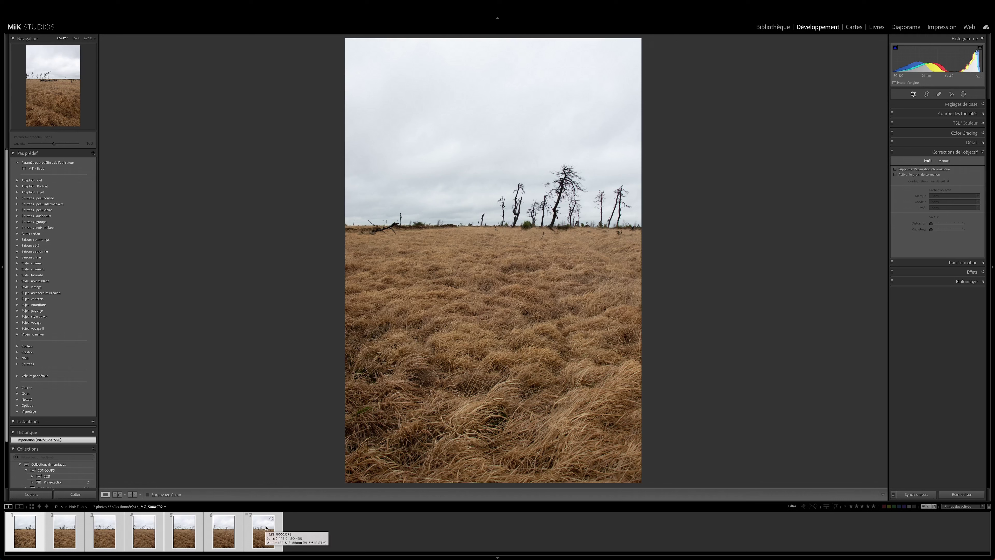
right_click(265, 528)
mouse_move(268, 525)
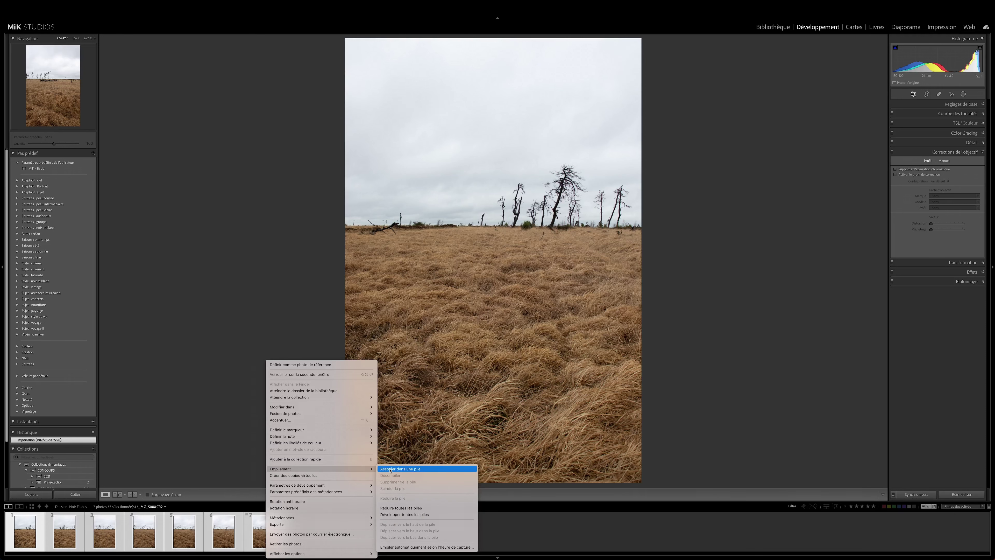
left_click(391, 469)
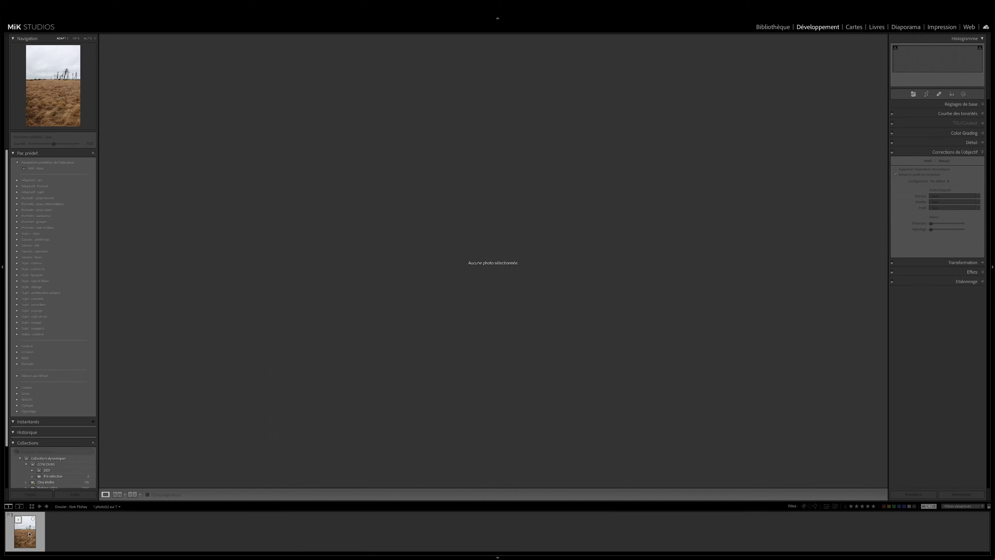
left_click(19, 521)
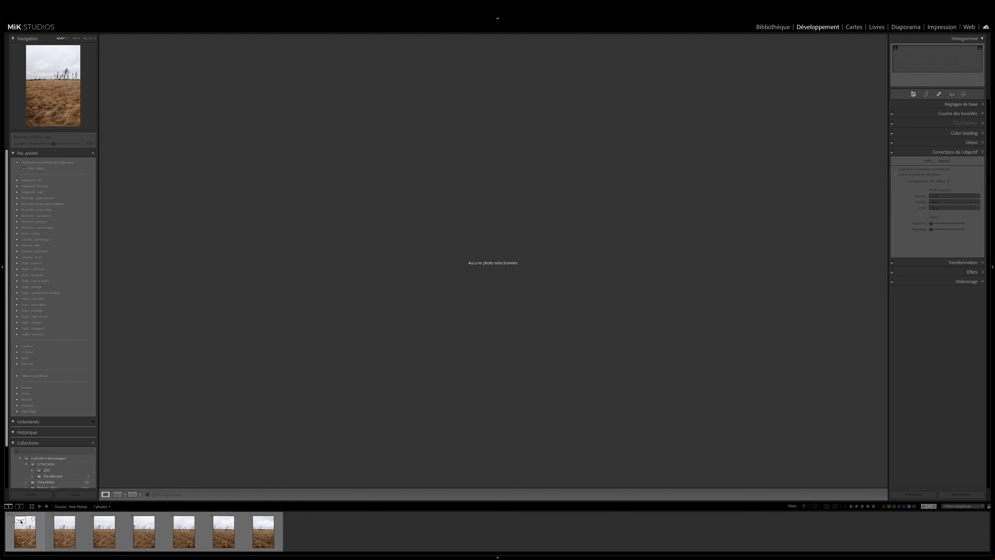
left_click(19, 520)
left_click(19, 520)
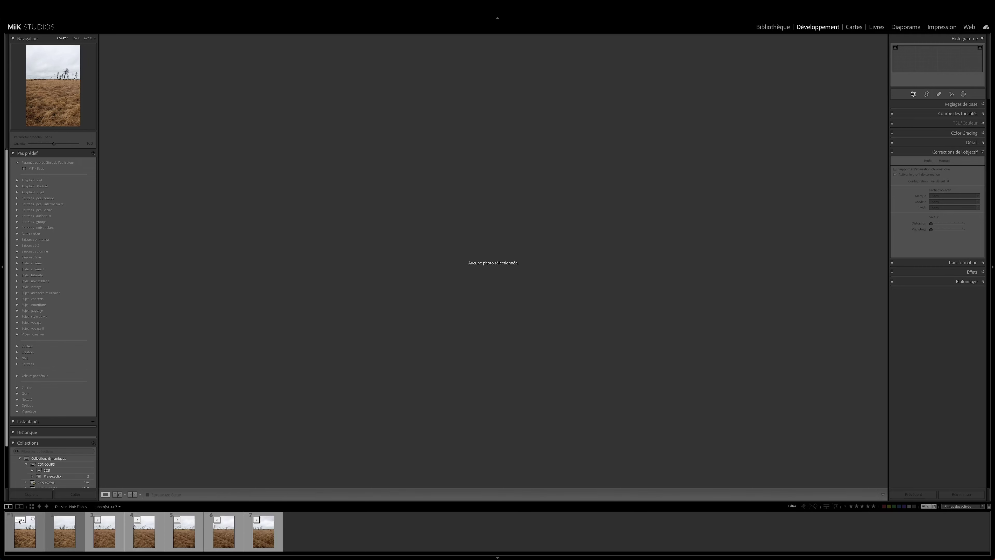
Select all seven stacked photos and open the Panorama photo merge preview for them.
key("super+a")
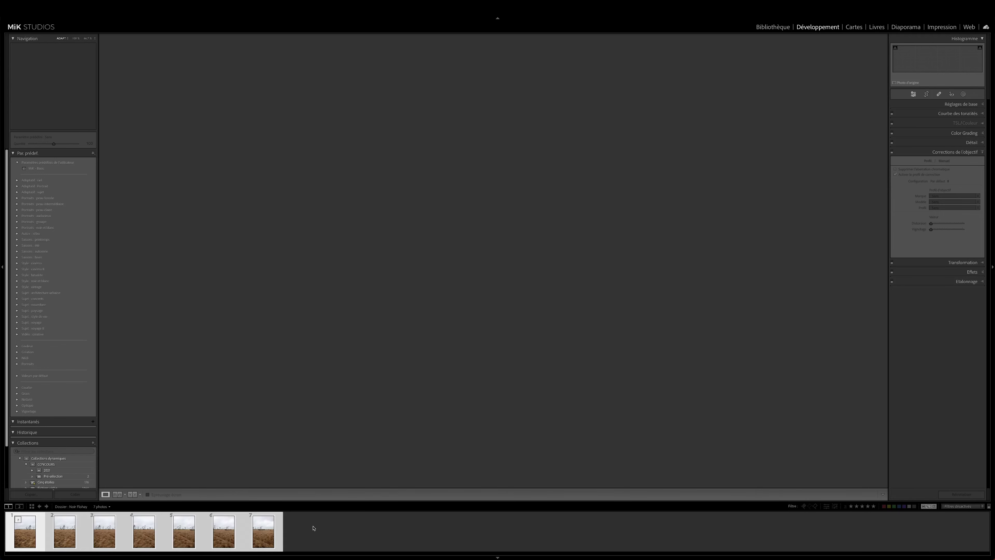
right_click(264, 529)
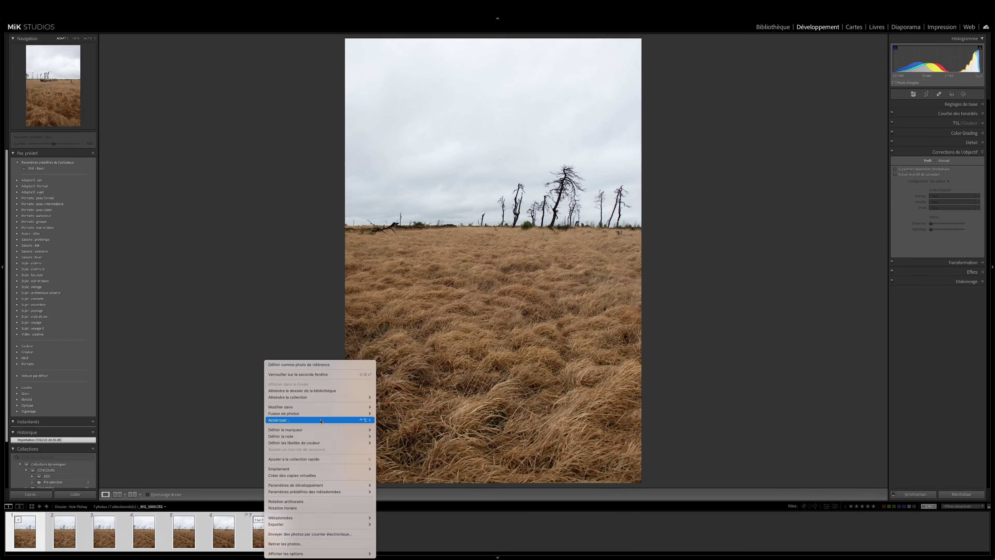
mouse_move(352, 414)
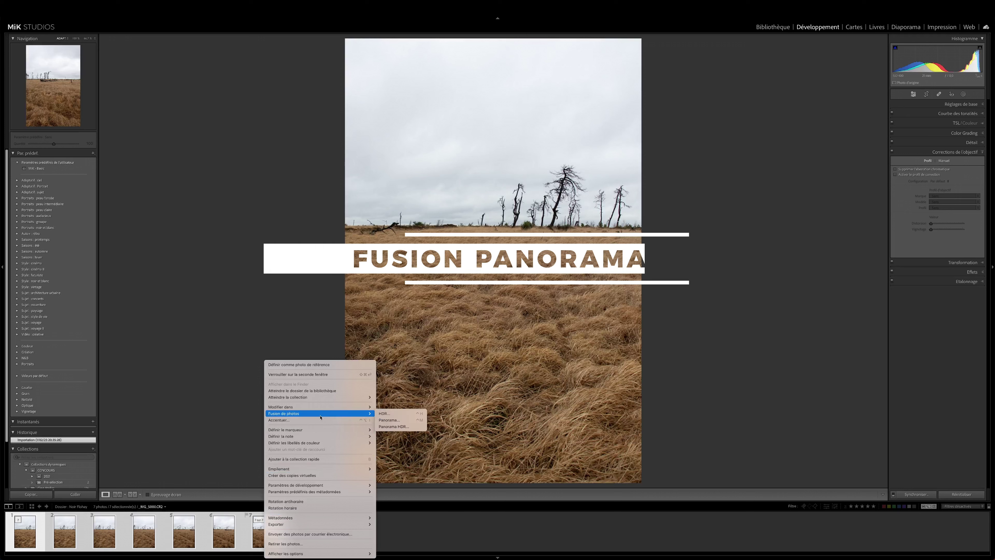
left_click(414, 421)
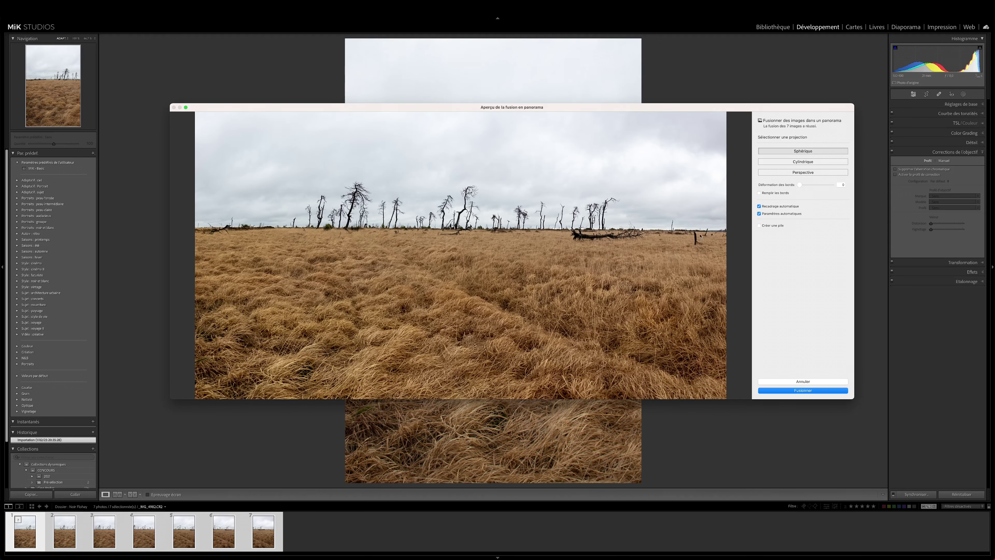
Compare the preview with and without automatic crop and automatic settings, keep both enabled, and merge the spherical panorama.
left_click(759, 213)
left_click(759, 206)
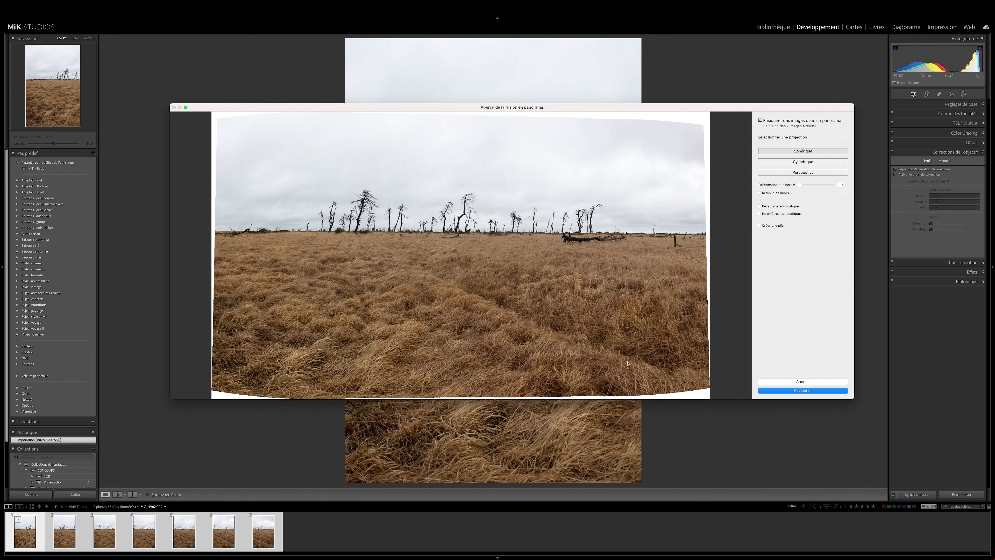
left_click(760, 206)
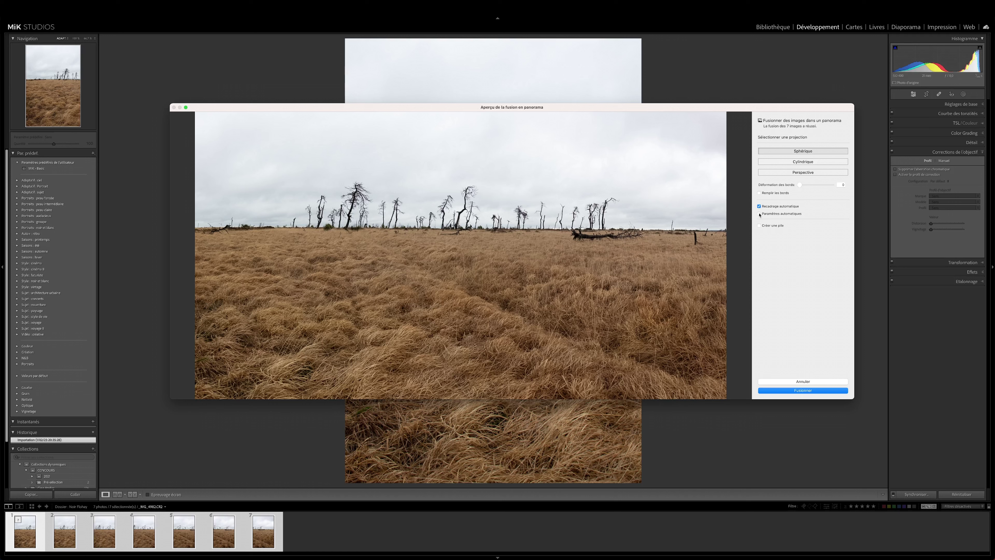
left_click(759, 213)
left_click(759, 213)
left_click(759, 213)
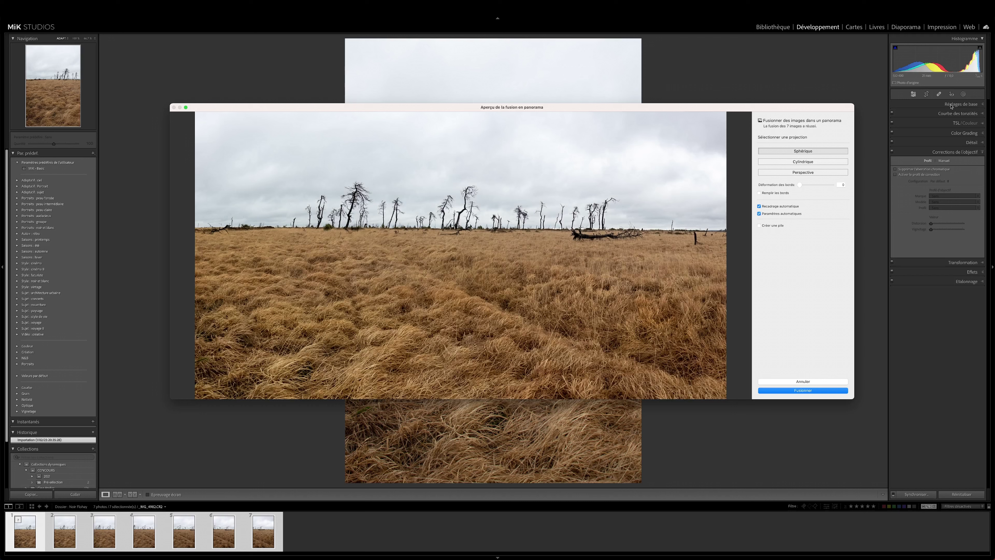
left_click(759, 214)
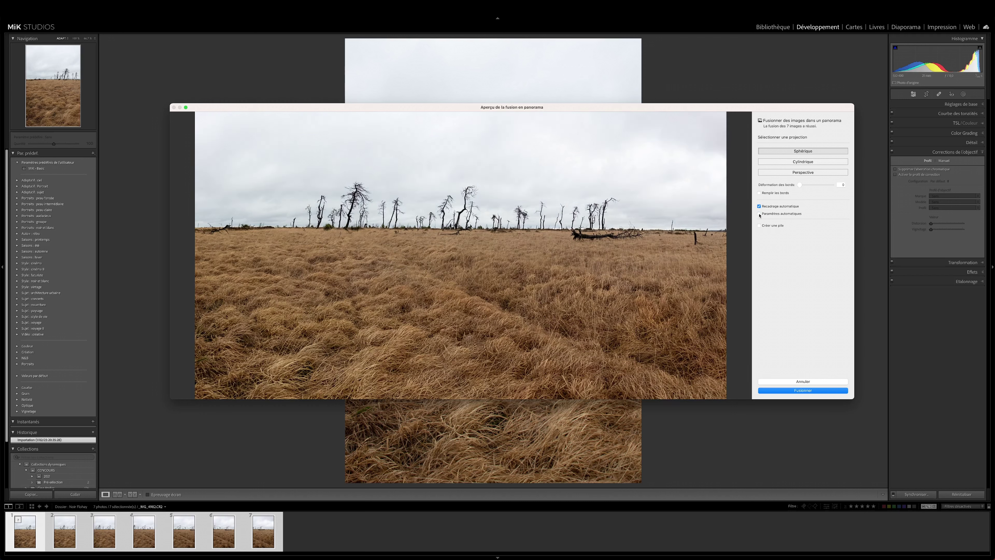
left_click(759, 214)
left_click(803, 390)
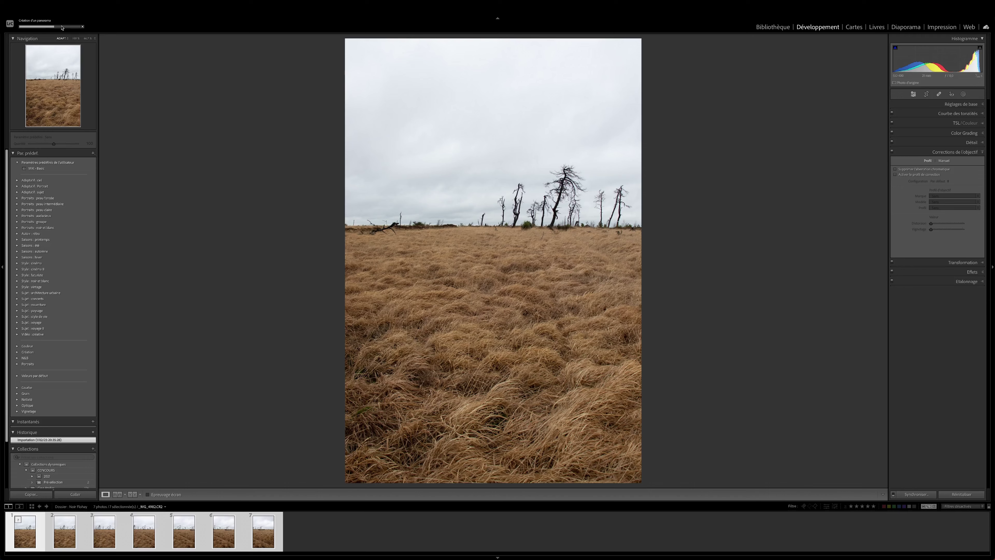
Give the merged panorama a green colour label and collapse the stack of source photos.
left_click(298, 531)
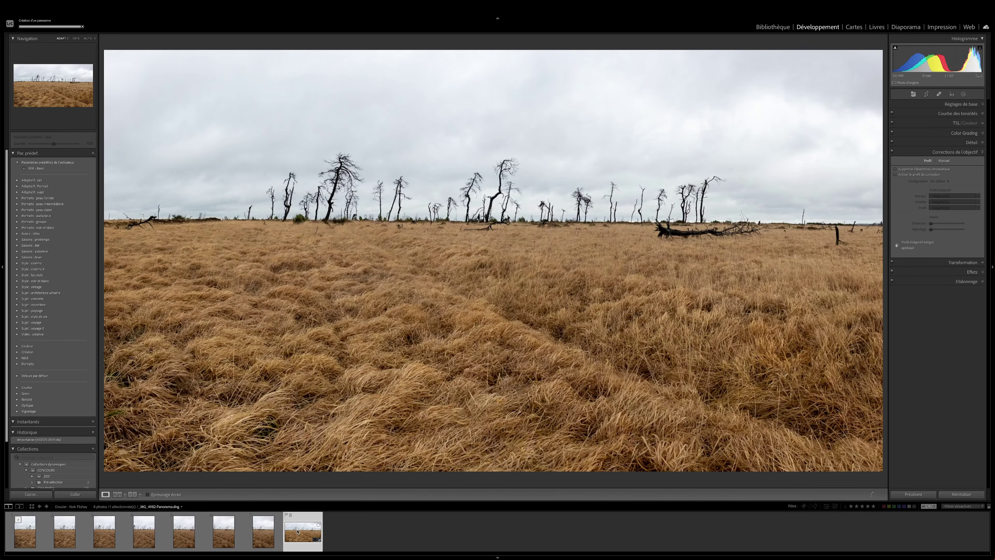
right_click(298, 532)
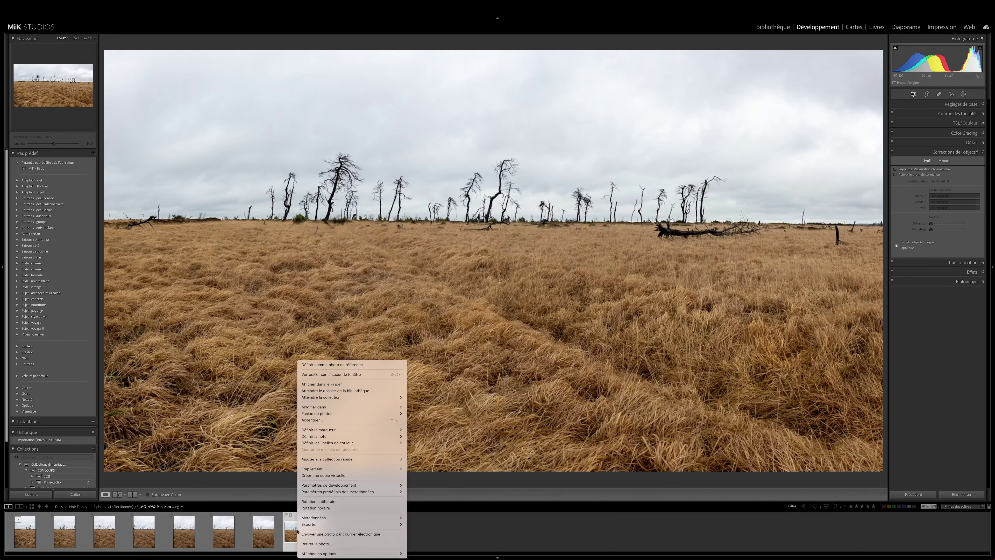
mouse_move(388, 443)
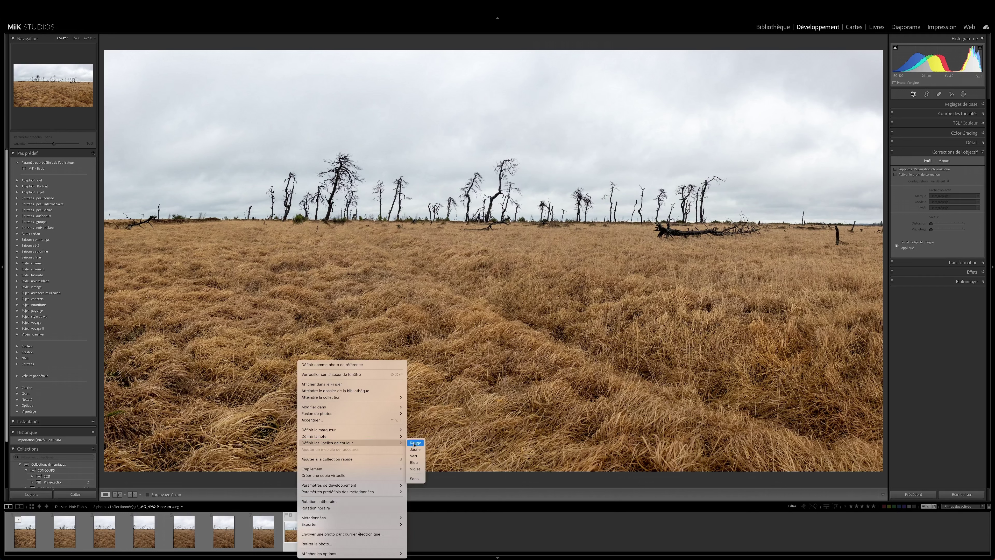
left_click(415, 455)
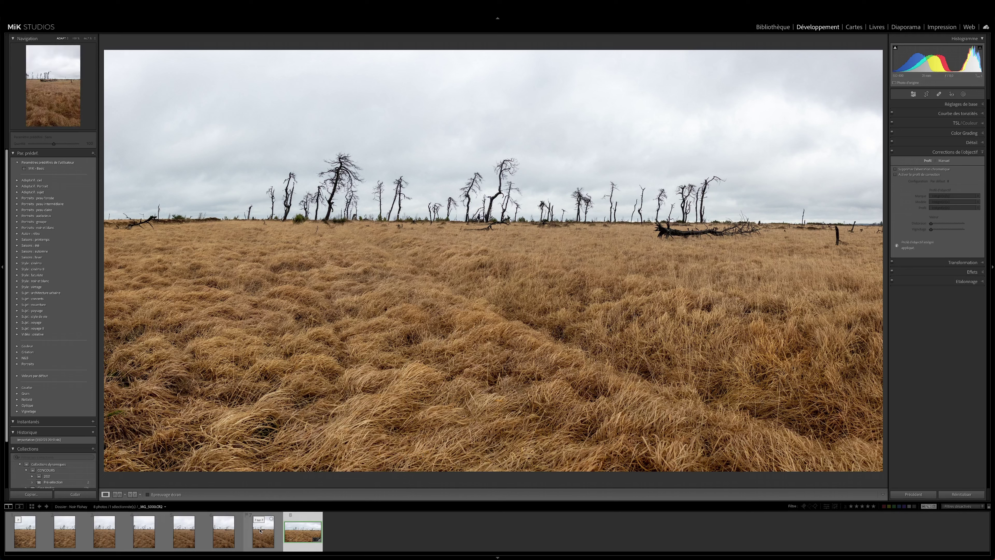
left_click(20, 520)
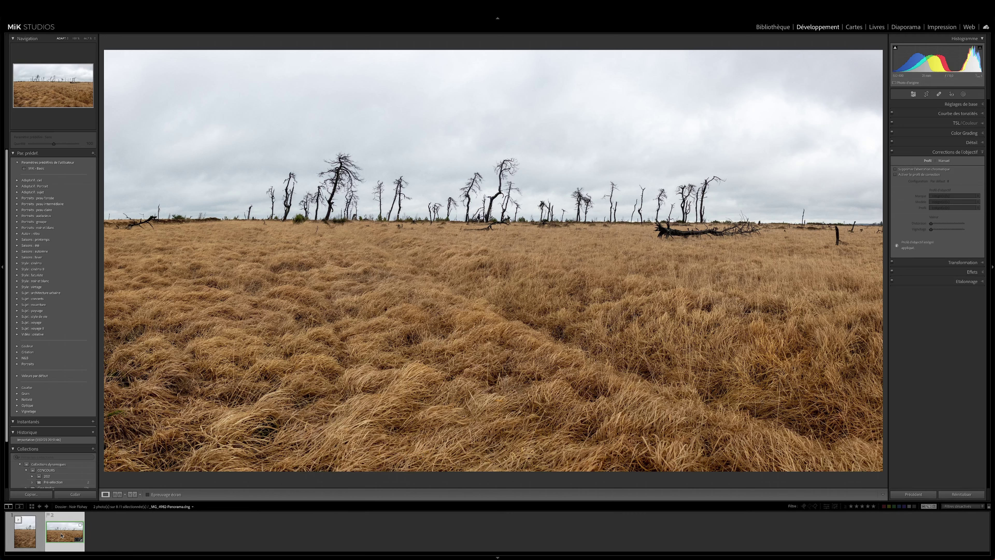
Enable chromatic aberration removal and the lens profile correction on the panorama, comparing the image with and without the profile.
left_click(547, 197)
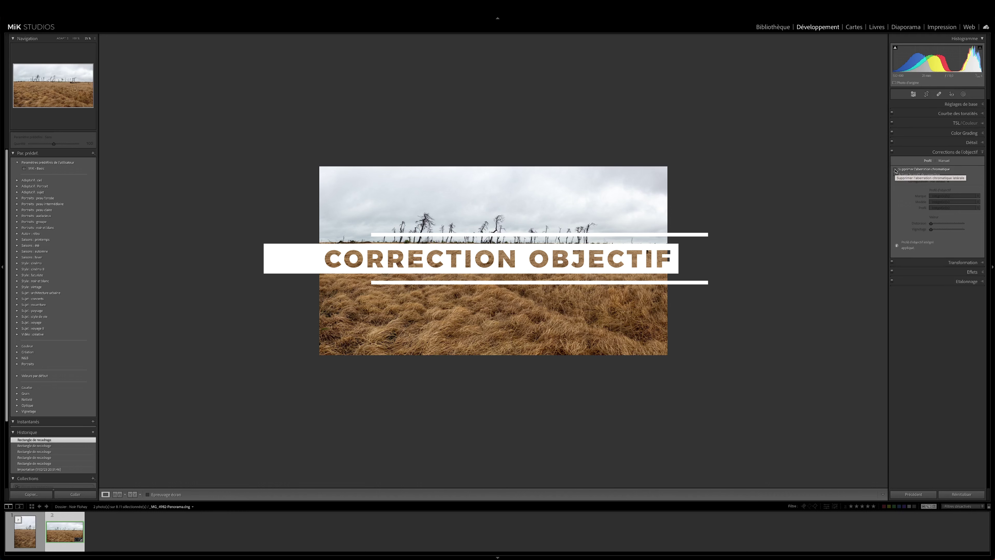
left_click(895, 170)
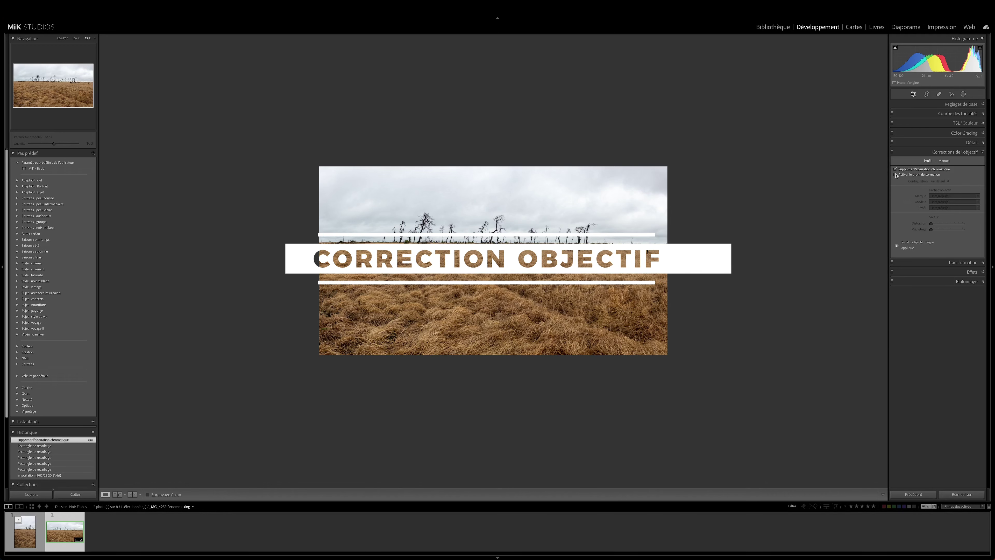
left_click(895, 174)
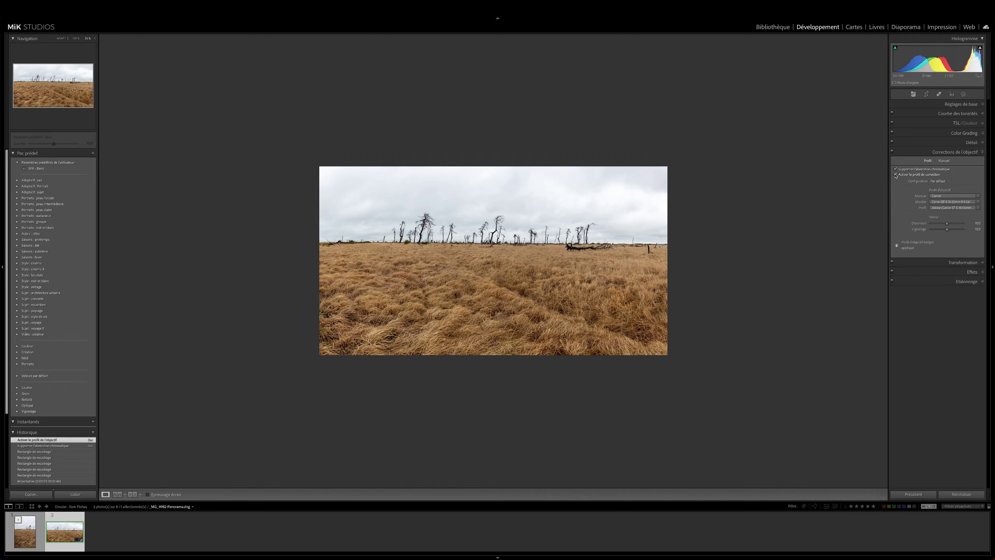
left_click(895, 175)
left_click(896, 174)
left_click(895, 174)
left_click(896, 174)
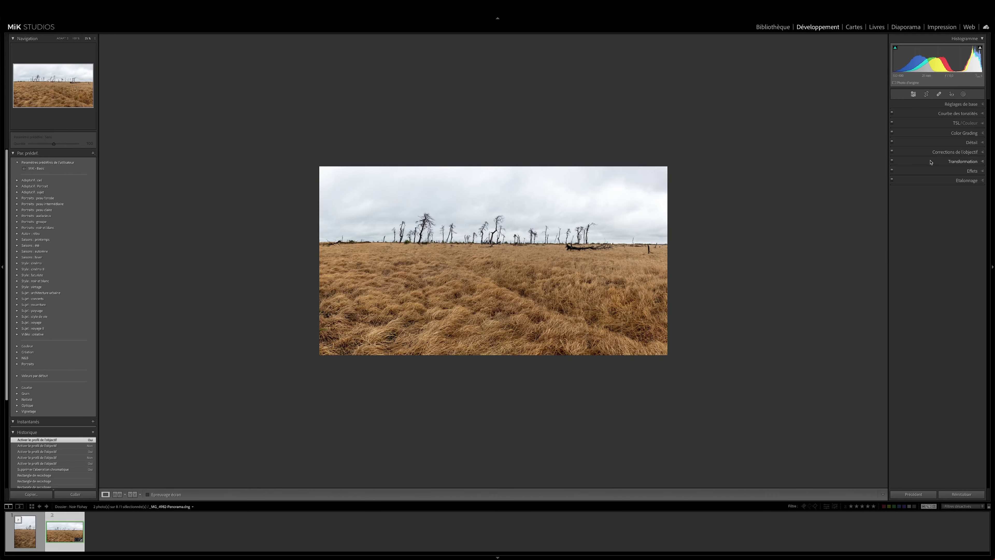
Apply the Auto Upright perspective correction to the panorama, comparing it with Upright disabled.
left_click(954, 162)
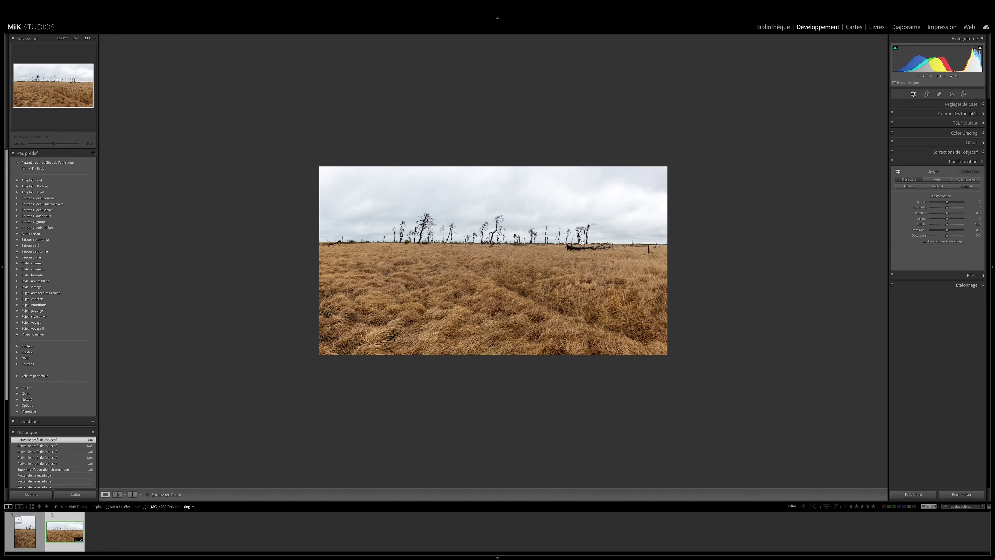
left_click(936, 180)
left_click(909, 179)
left_click(931, 180)
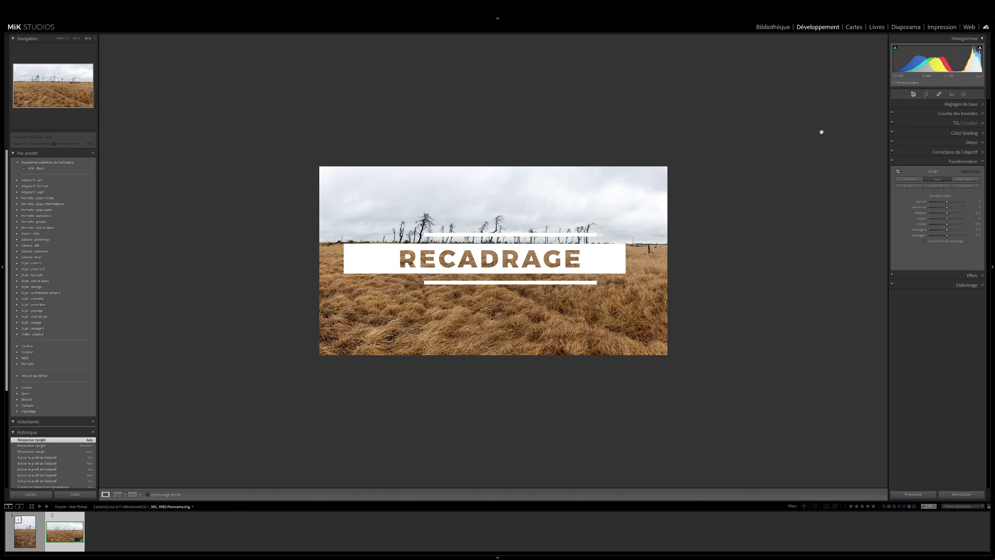
Crop both sides of the panorama to centre the composition on the dead trees, trying different foreground heights.
left_click(927, 95)
left_click_drag(545, 323, 544, 333)
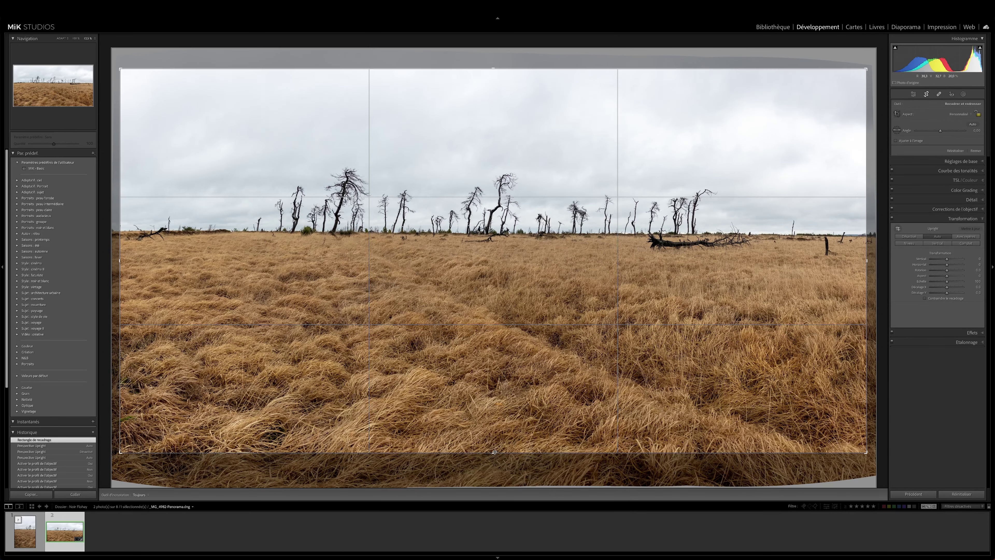
left_click_drag(493, 453, 494, 385)
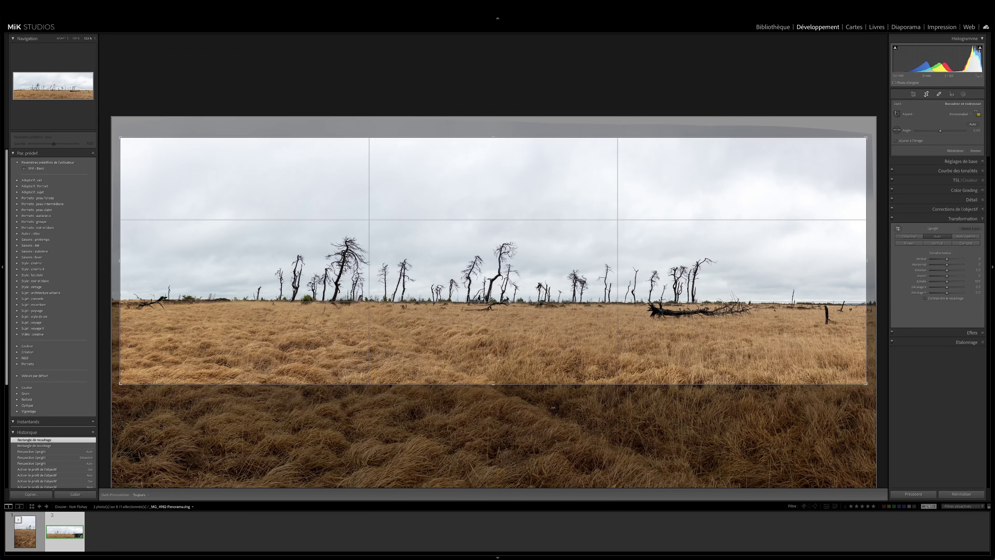
left_click_drag(545, 386, 548, 480)
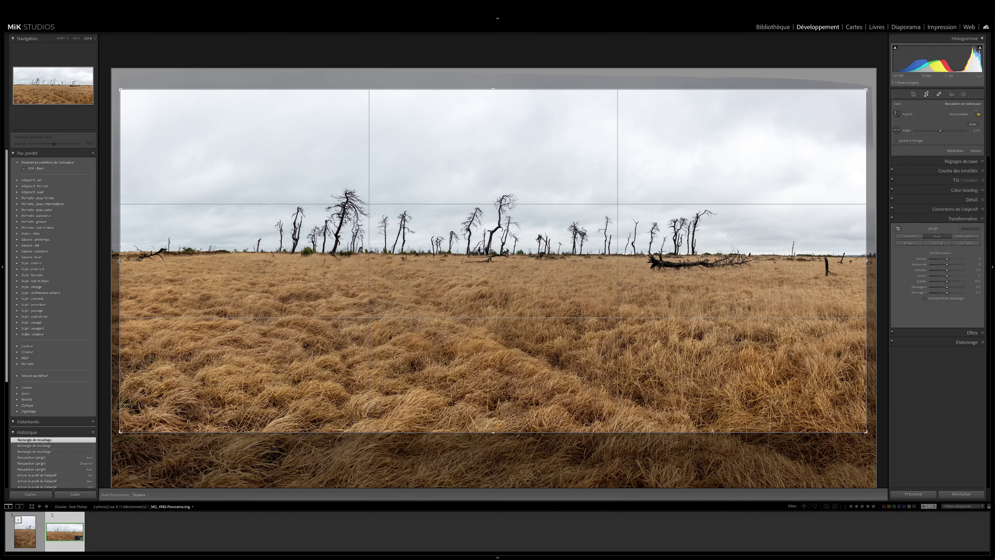
left_click_drag(120, 261, 171, 262)
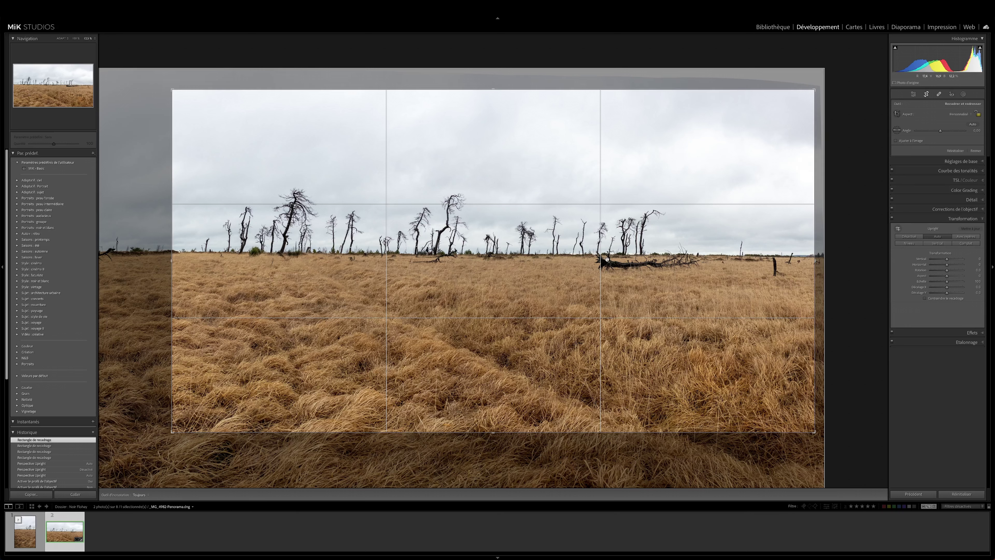
left_click_drag(815, 259, 778, 259)
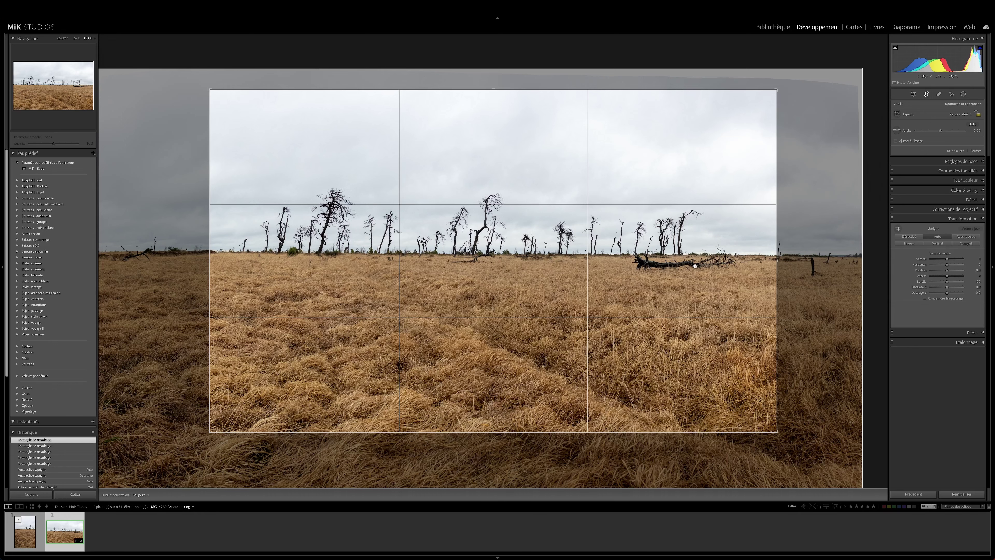
left_click_drag(456, 257, 394, 217)
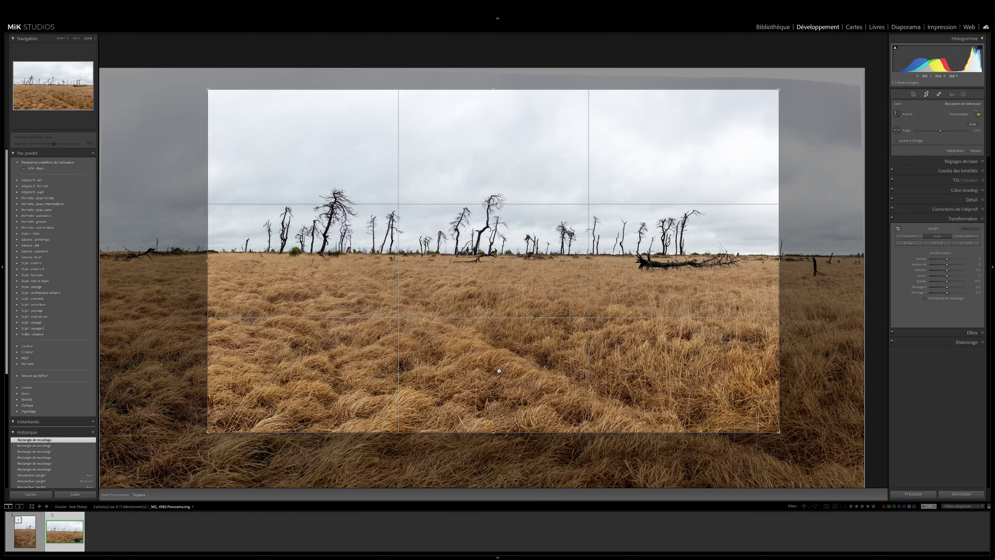
Crop away much of the grass foreground so the horizon sits near the lower third, and apply the crop.
left_click_drag(494, 432, 494, 378)
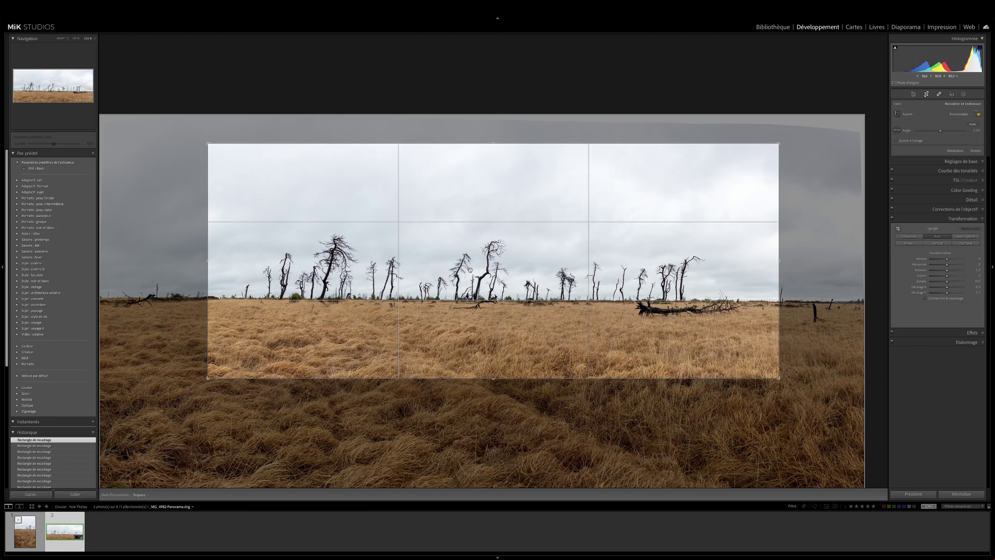
left_click_drag(493, 378, 493, 386)
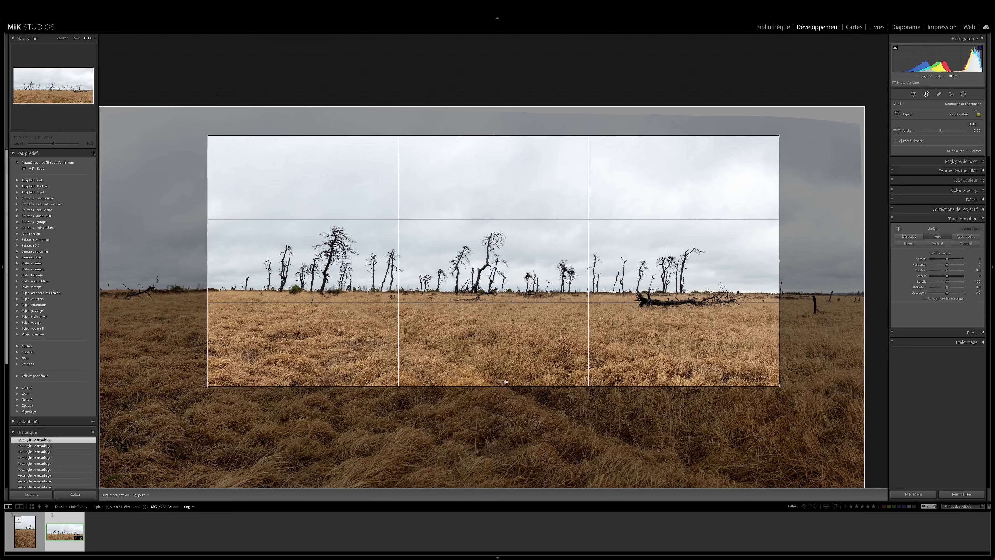
left_click_drag(493, 386, 492, 387)
key("Return")
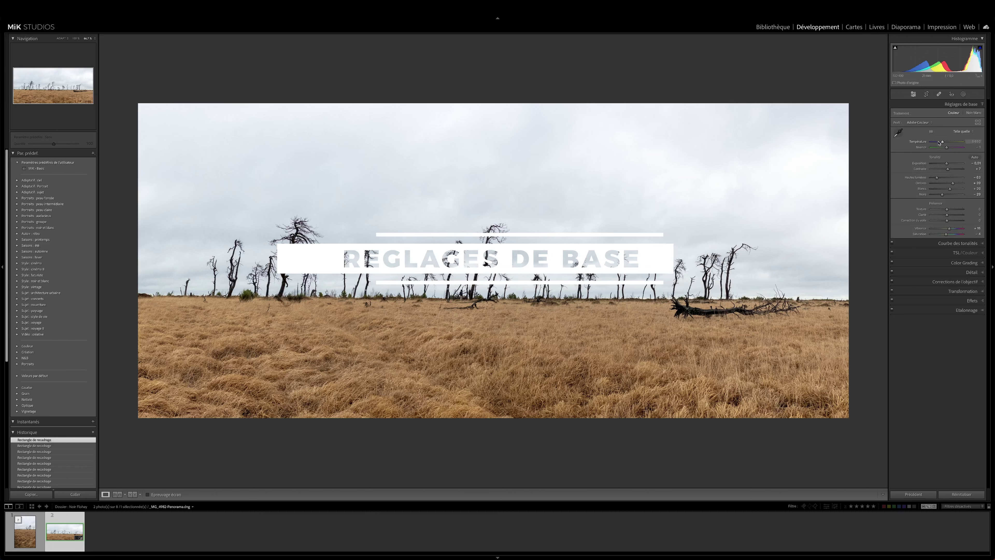
Cool the panorama's white balance slightly, raise its contrast and shadows, and add a little texture and clarity.
left_click_drag(938, 143, 941, 144)
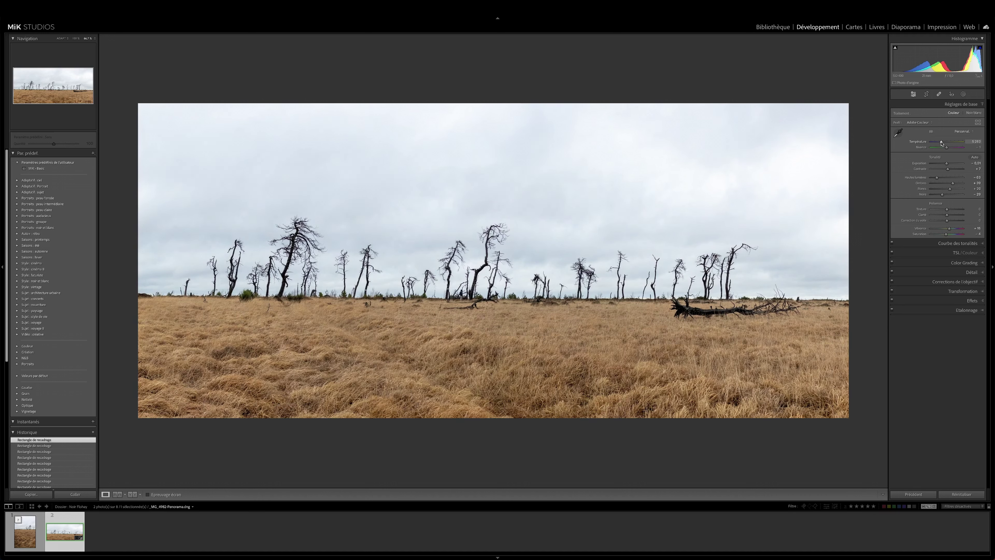
left_click_drag(941, 143, 941, 143)
left_click_drag(948, 171, 960, 184)
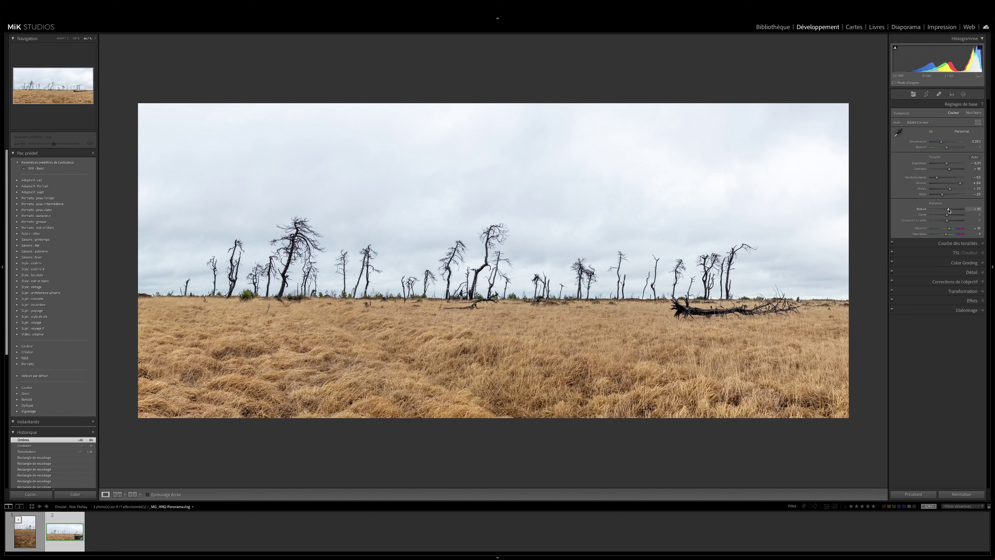
left_click_drag(947, 215, 947, 217)
left_click_drag(947, 216, 947, 216)
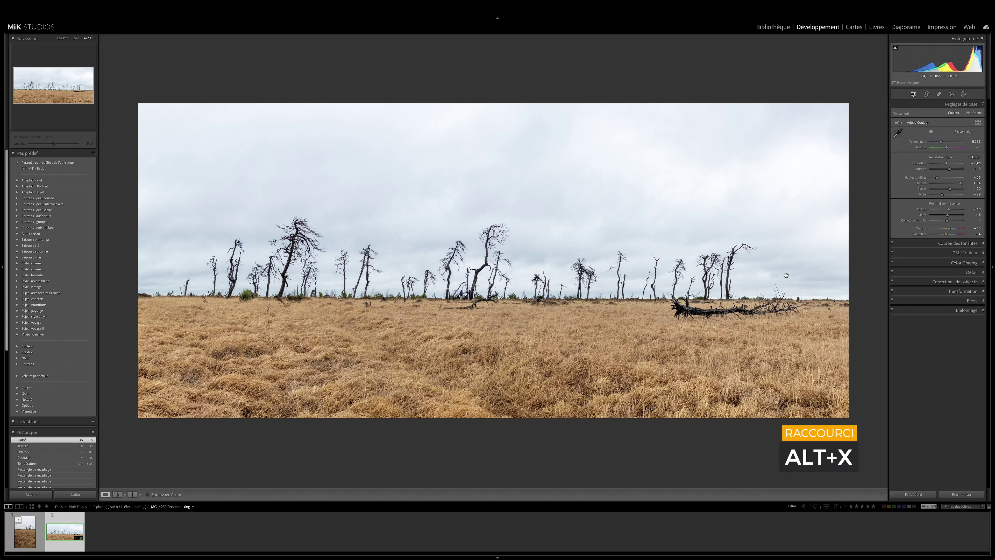
Compare the panorama before and after the basic adjustments several times.
key("backslash")
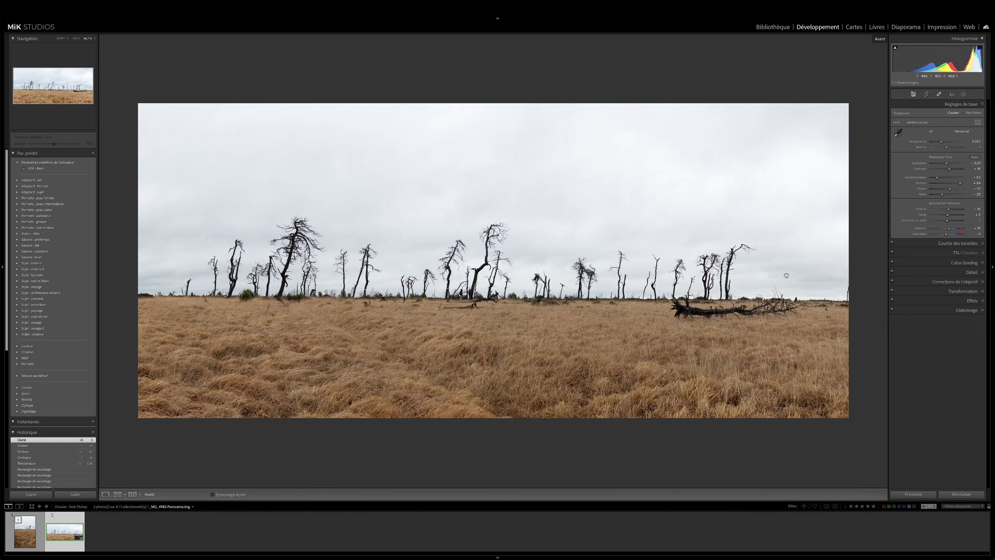
key("backslash")
key("backslash")
key("backslash")
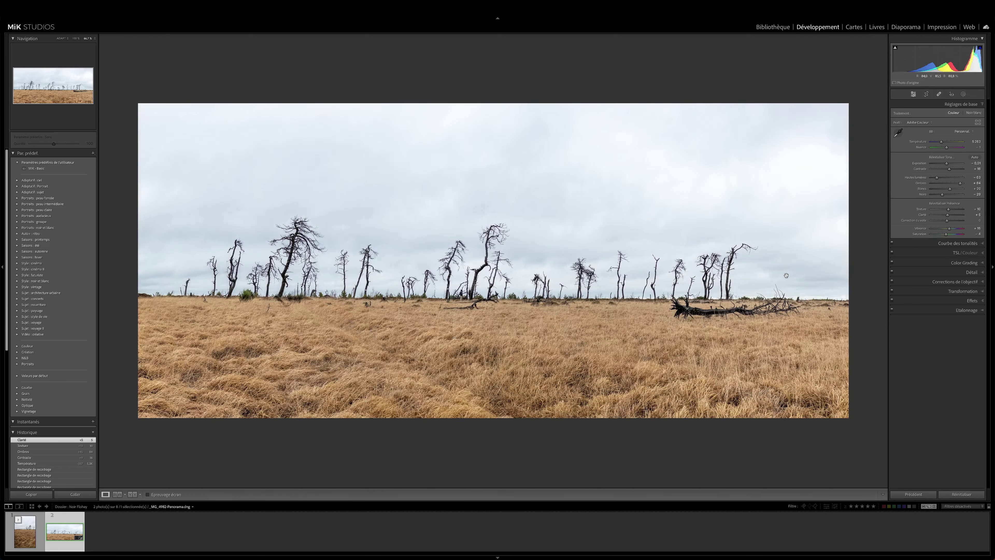
key("backslash")
key("backslash")
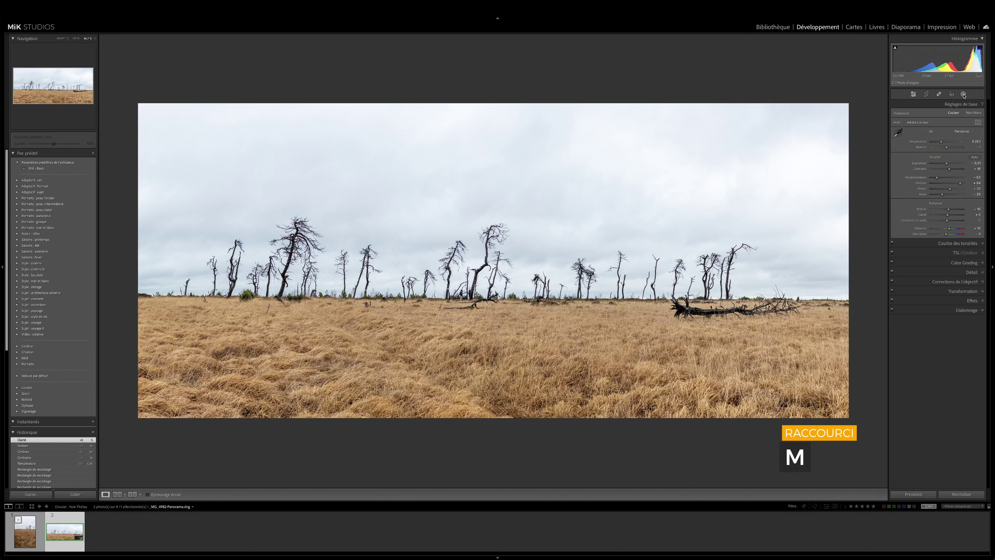
Add a linear gradient mask over the sky, fading out from above the treetops down to the horizon.
left_click(963, 95)
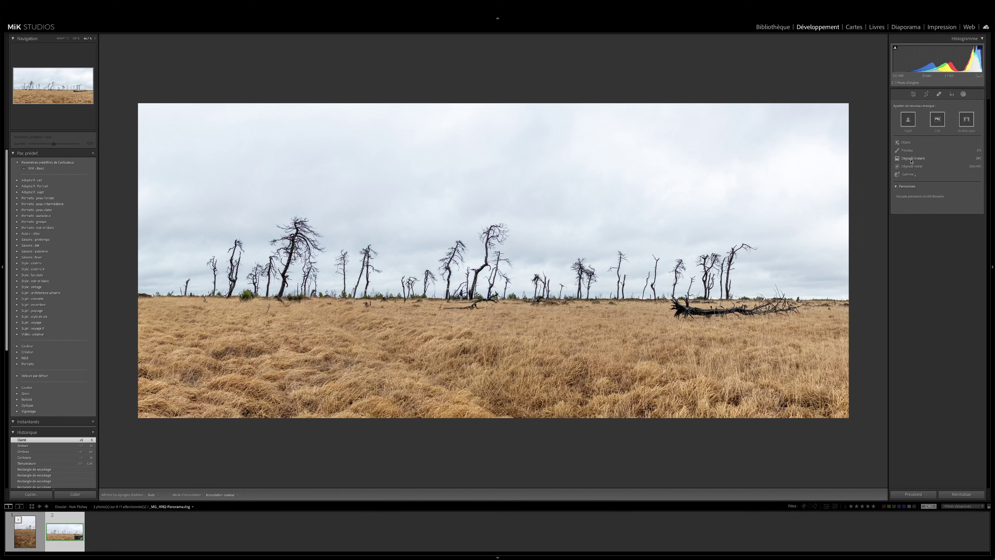
left_click(911, 159)
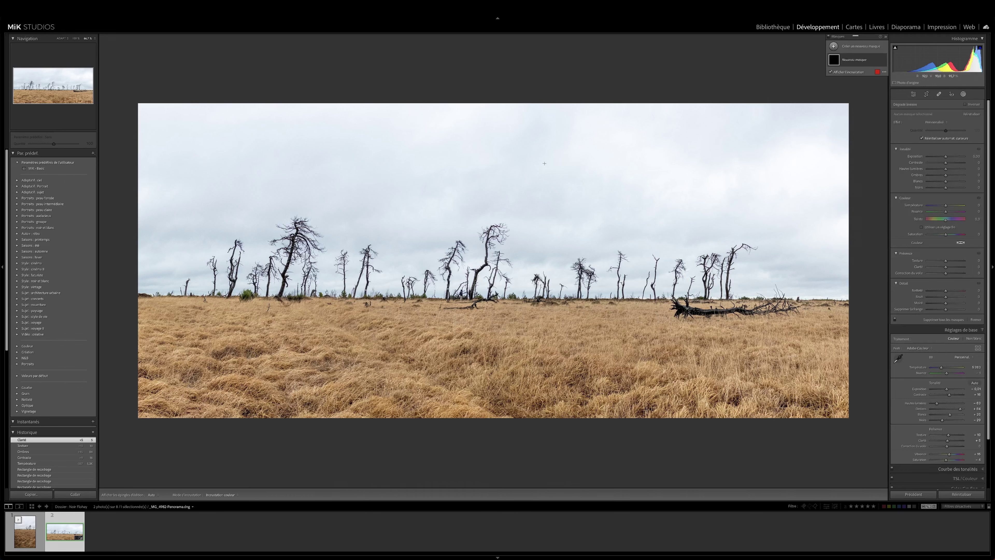
left_click_drag(499, 188, 499, 299)
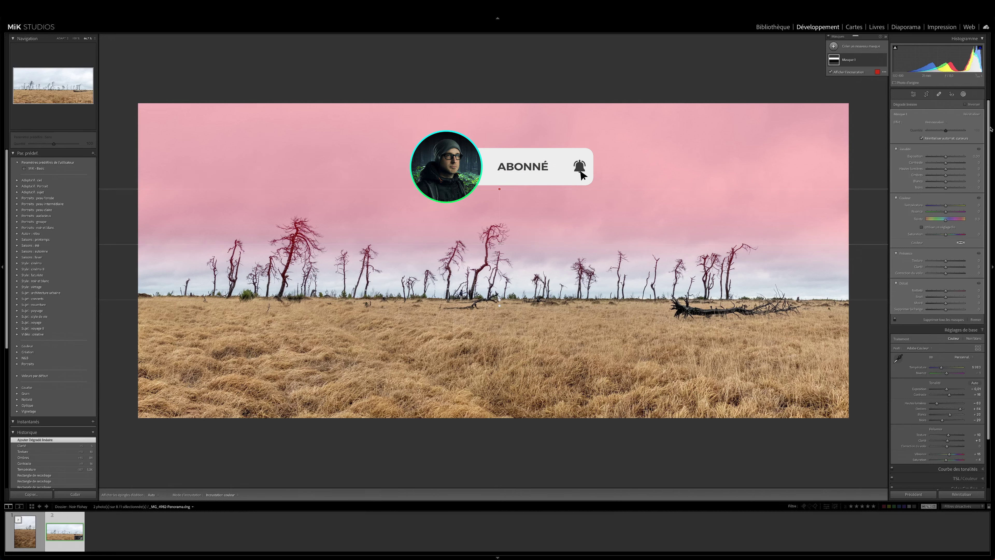
Darken the sky mask's exposure, increase its contrast and texture, and cool its temperature slightly.
left_click_drag(948, 157, 938, 158)
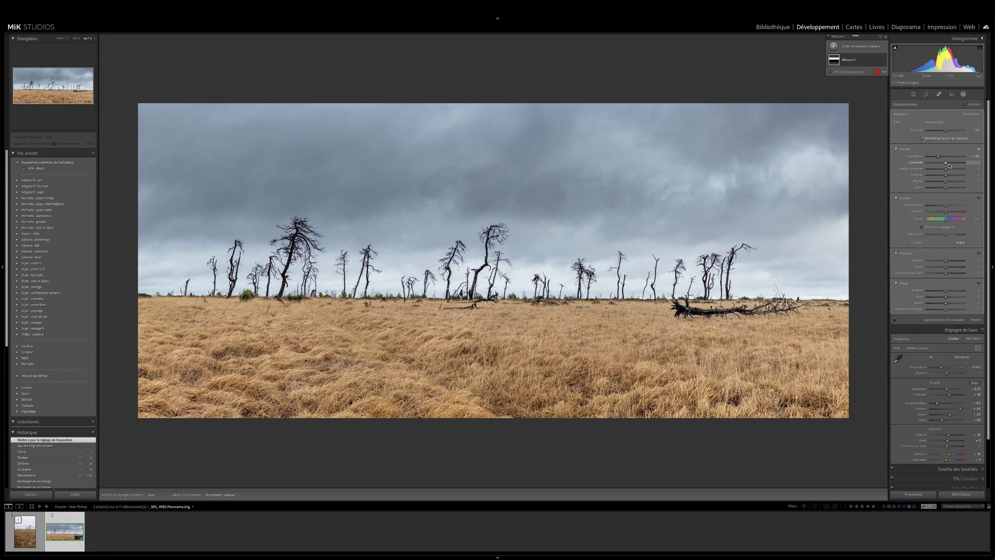
left_click_drag(946, 164, 957, 163)
left_click_drag(945, 261, 952, 261)
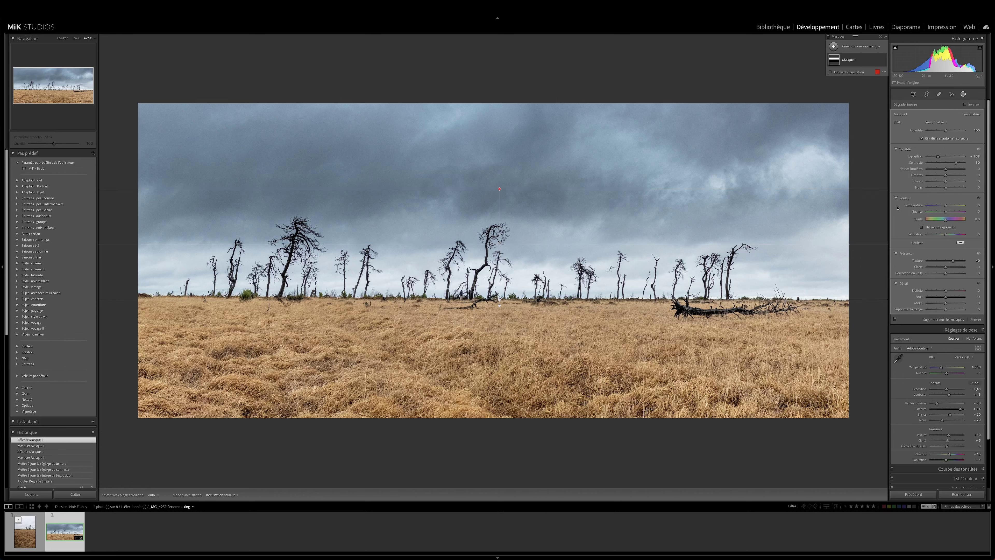
left_click_drag(945, 207, 944, 207)
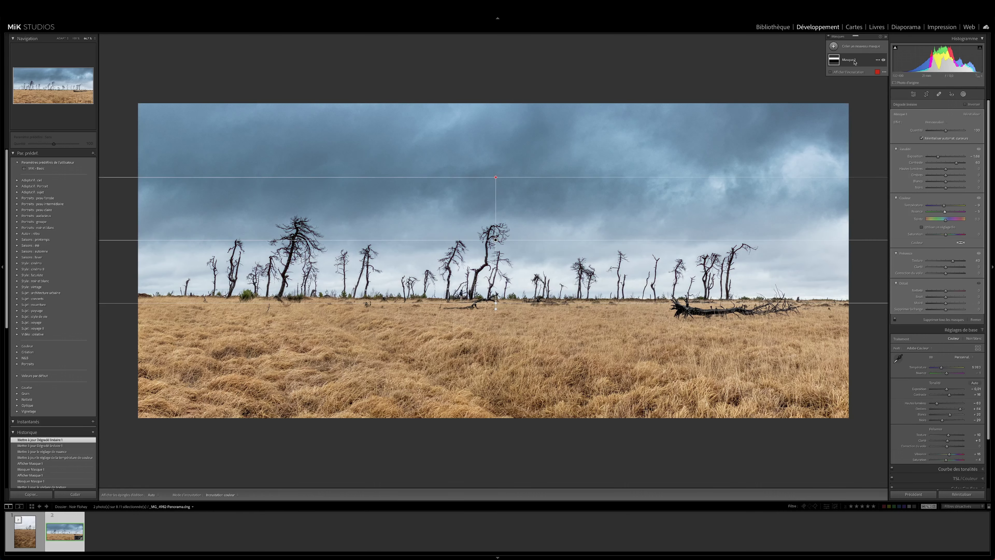
Rename the sky gradient mask as Ciel.
left_click(876, 60)
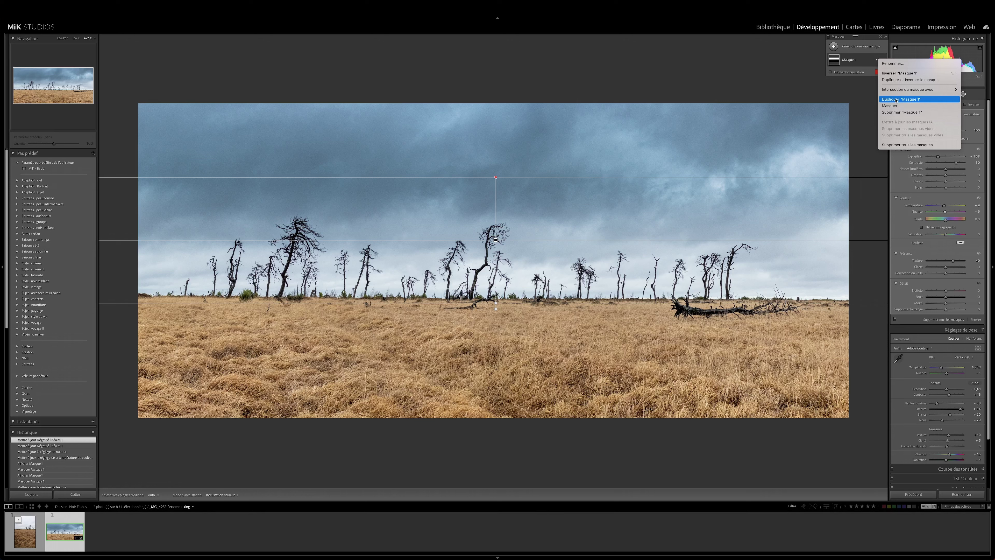
left_click(886, 63)
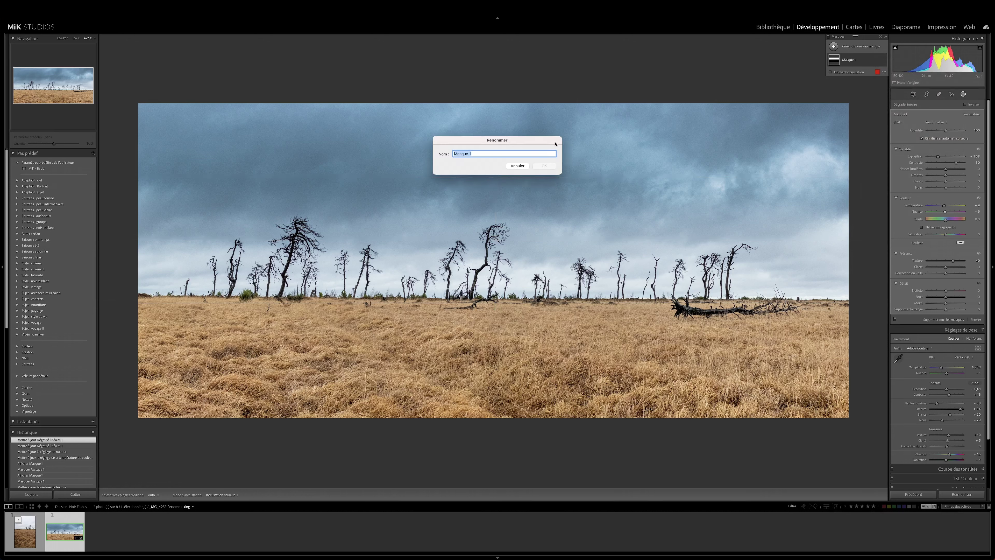
type("Ciel")
key("Return")
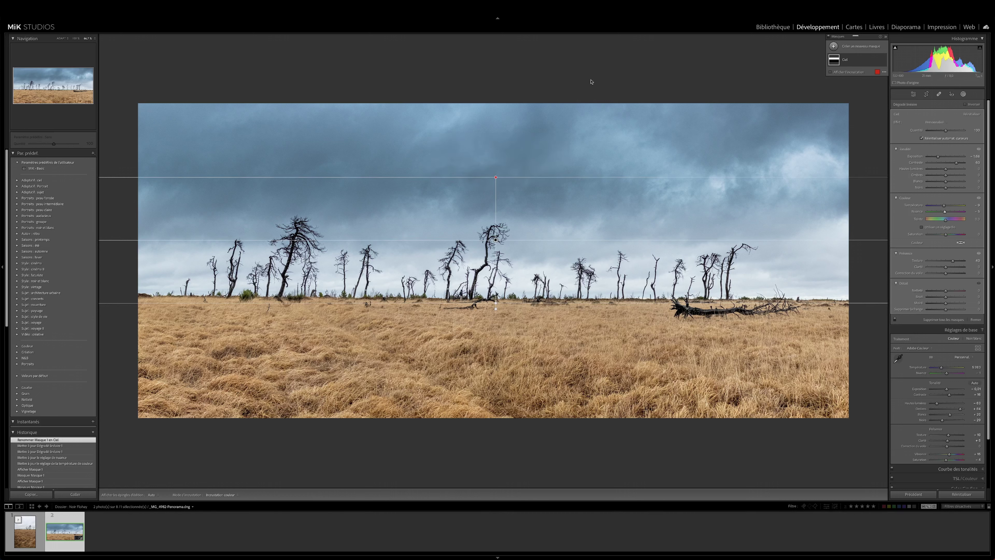
Duplicate the Ciel mask, move the copy's gradient to the upper sky with a shorter transition, and darken its exposure less strongly.
left_click(877, 60)
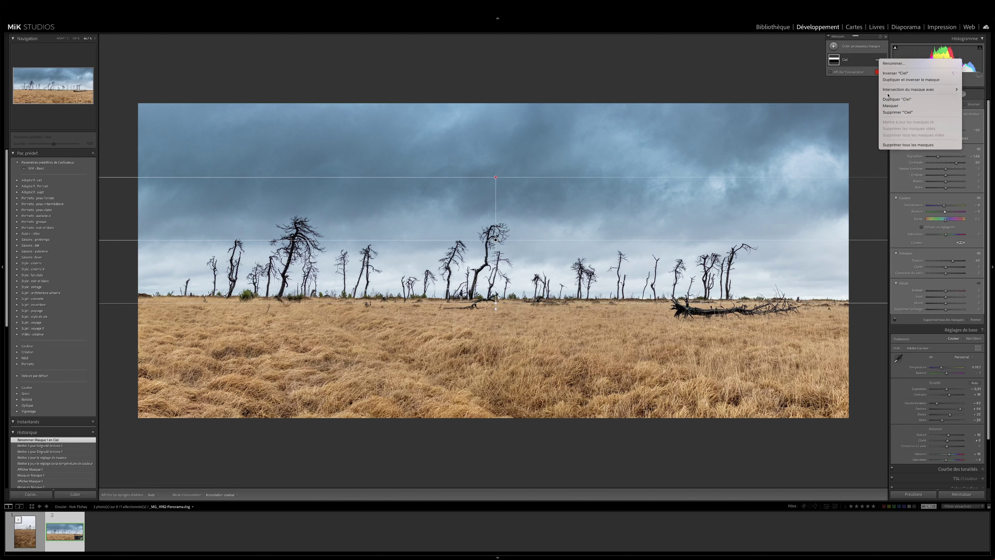
left_click(896, 100)
left_click_drag(496, 239, 490, 162)
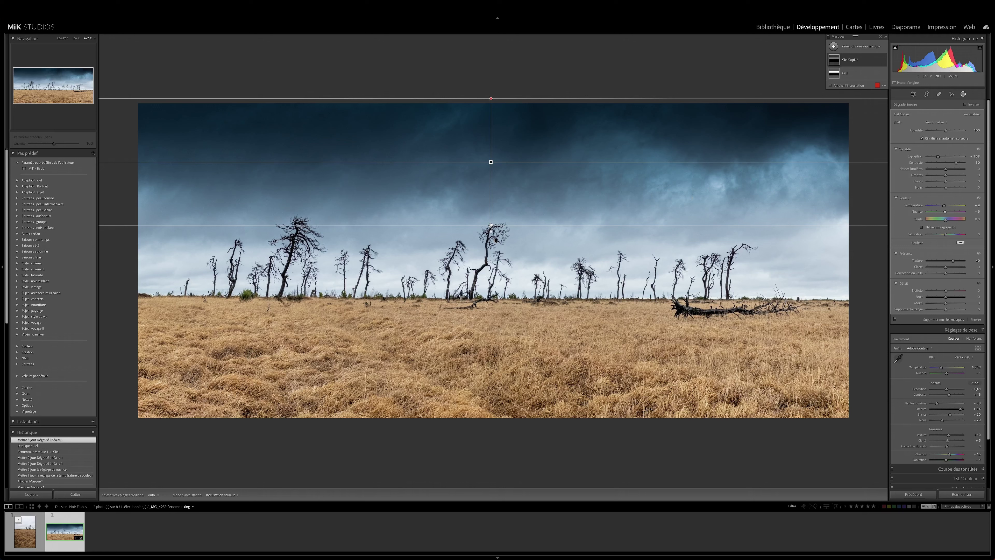
left_click_drag(491, 225, 491, 202)
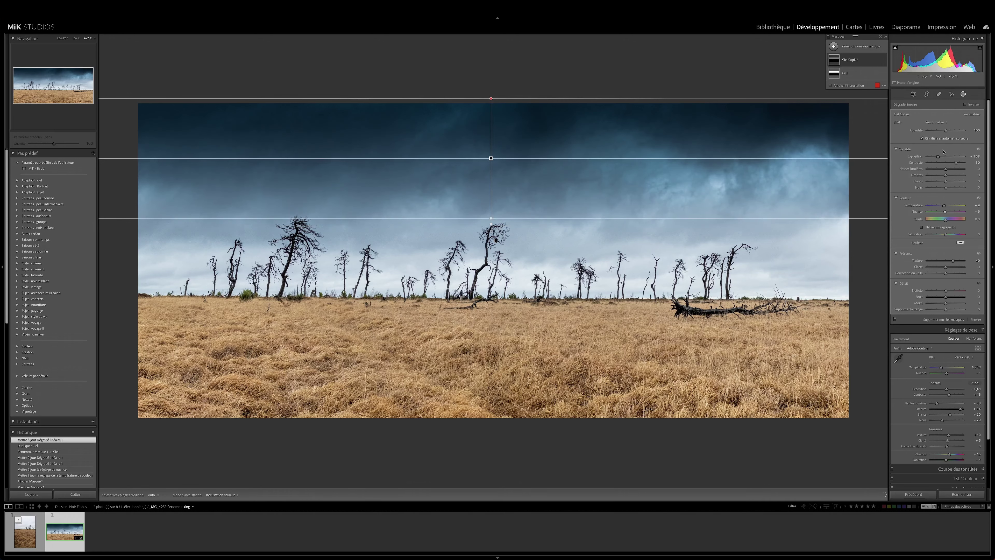
left_click_drag(939, 158, 942, 158)
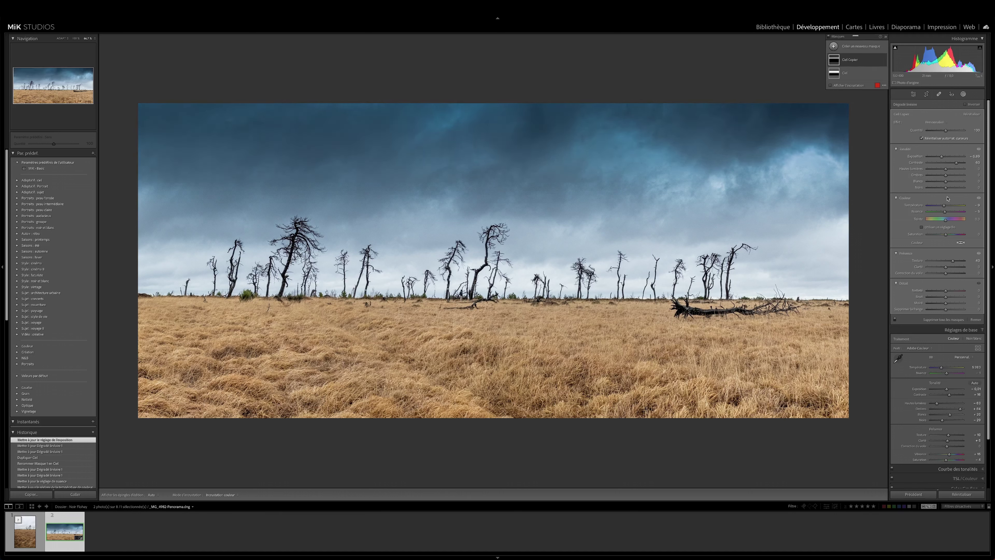
left_click(944, 205)
Compare the panorama with all masks disabled and enabled.
left_click(828, 37)
left_click(828, 36)
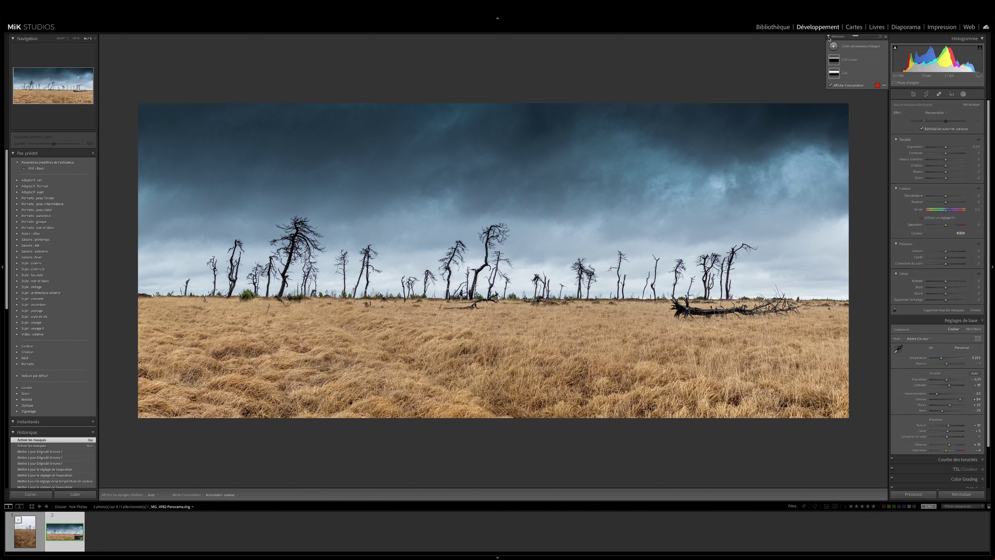
left_click(828, 37)
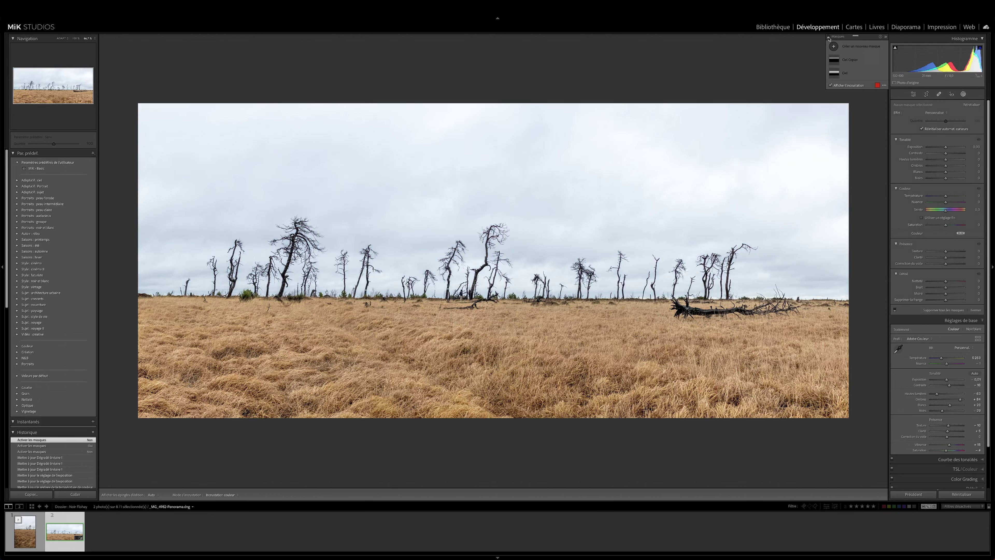
left_click(828, 37)
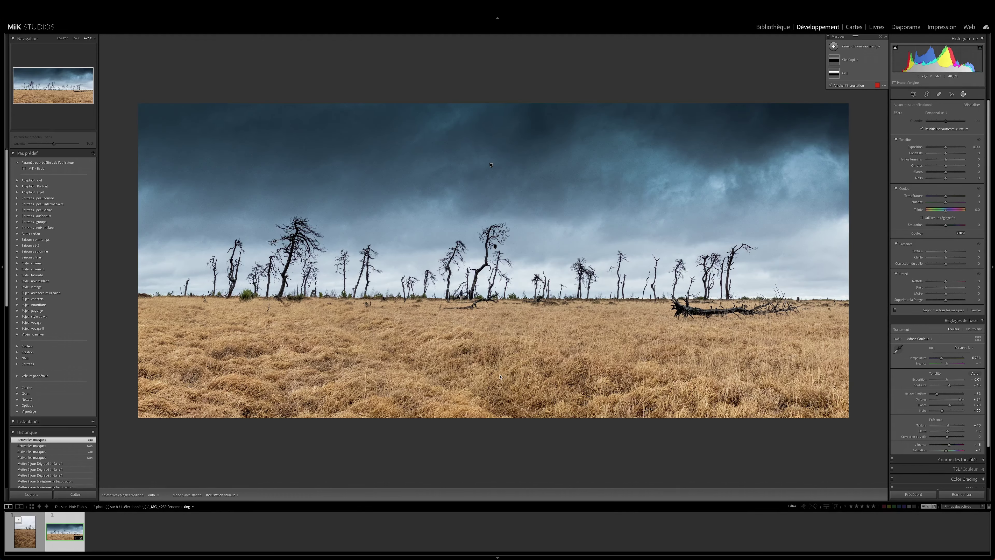
Add a linear gradient mask rising over the grass from the foreground to the horizon, darken its exposure and raise its highlights and whites.
key("m")
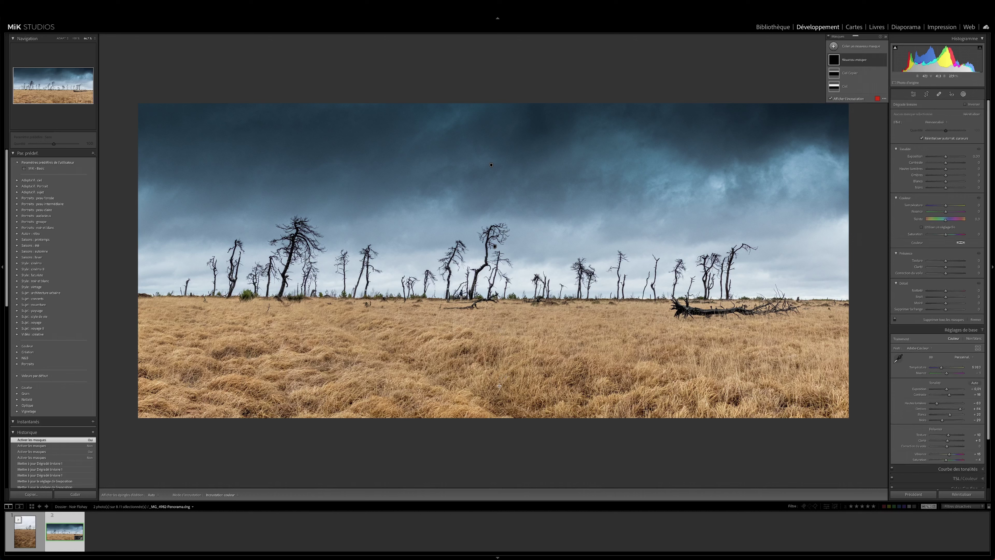
left_click_drag(498, 392, 499, 299)
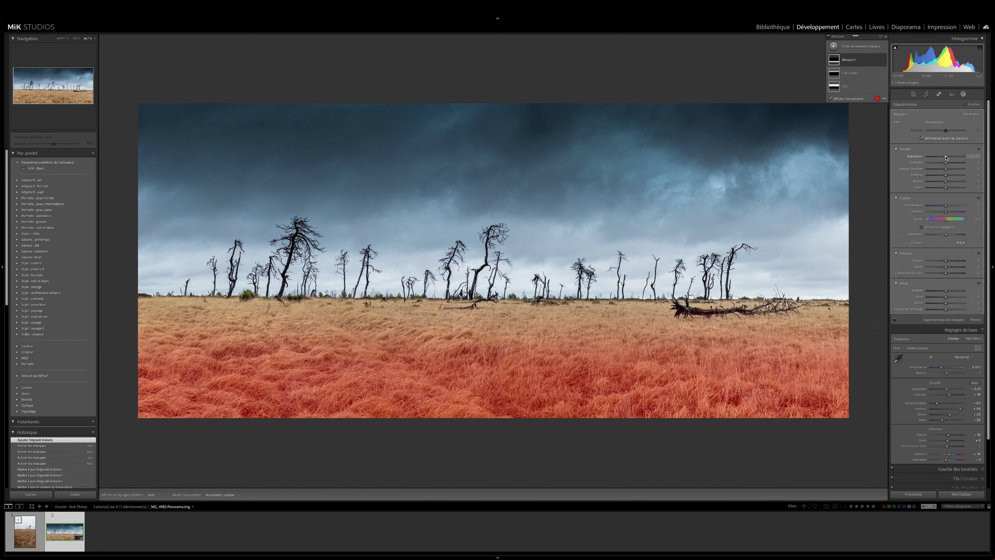
left_click_drag(946, 157, 939, 157)
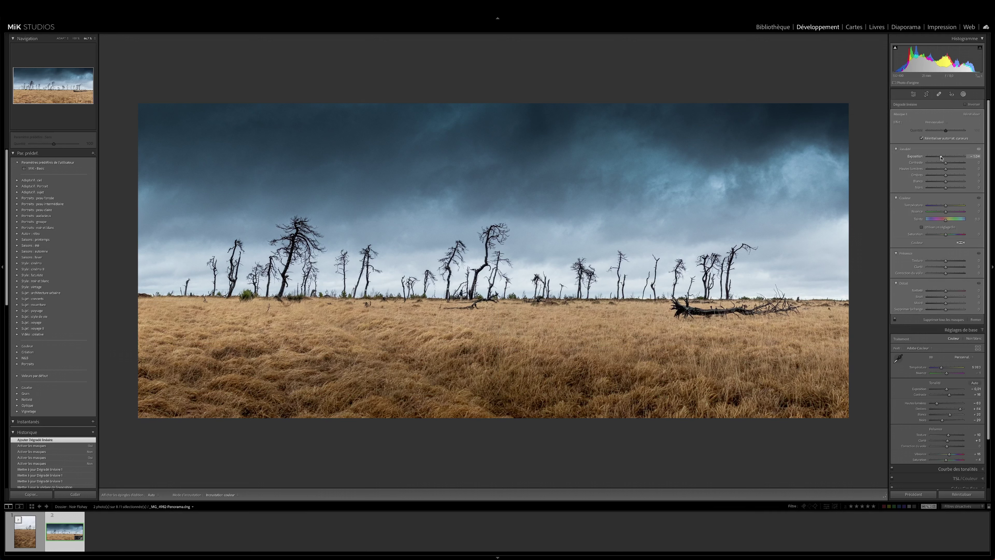
left_click(946, 169)
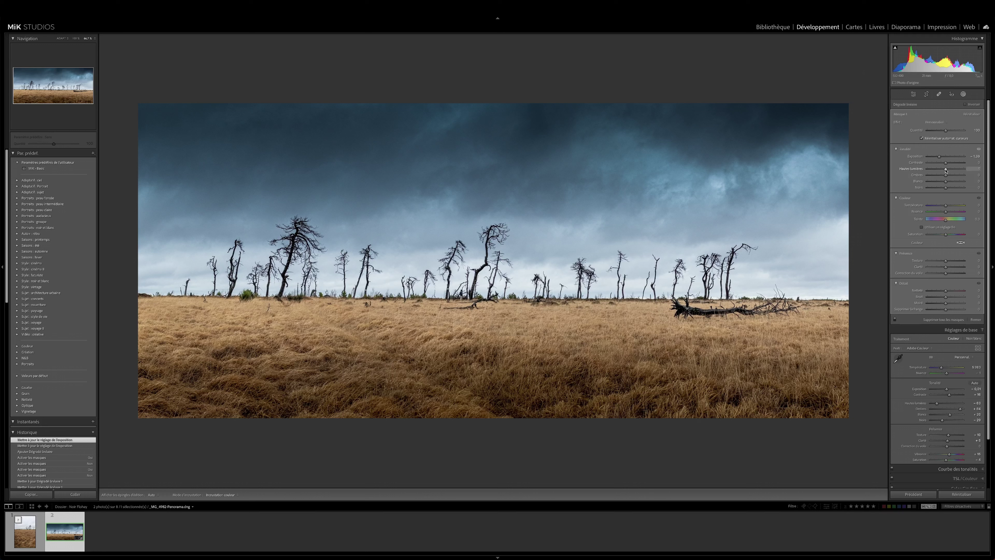
mouse_move(948, 170)
left_mouse_down()
mouse_move(962, 169)
mouse_move(954, 182)
left_mouse_up()
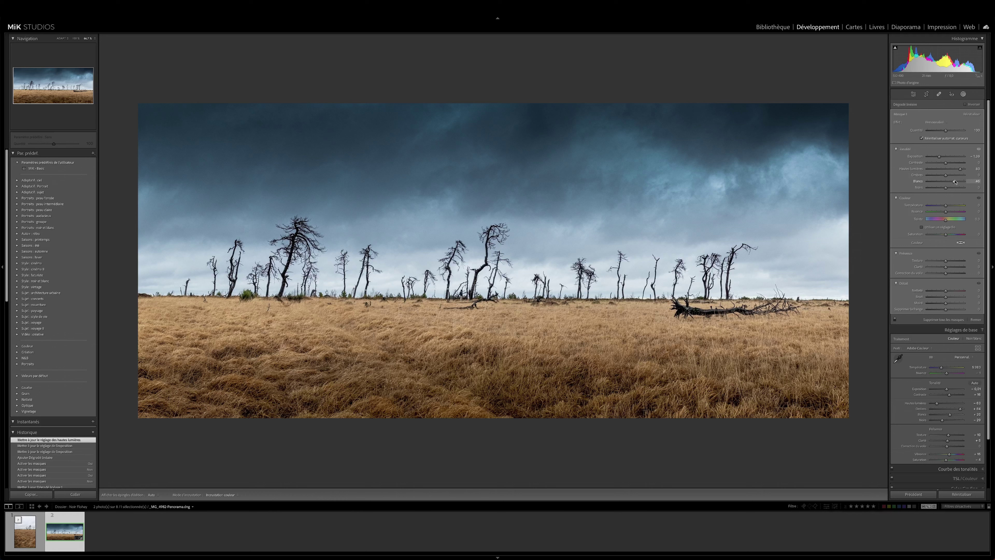
left_click_drag(955, 182, 954, 182)
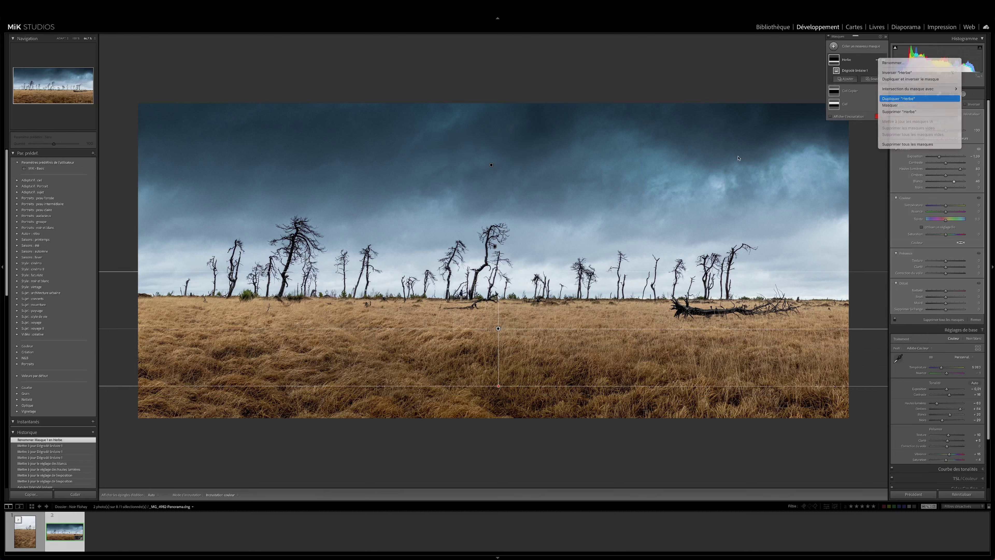
Duplicate the Herbe mask, move the copy's gradient down to the foreground grass, and darken its exposure less strongly.
left_click(899, 99)
left_click_drag(499, 328, 496, 388)
left_click_drag(939, 157, 943, 158)
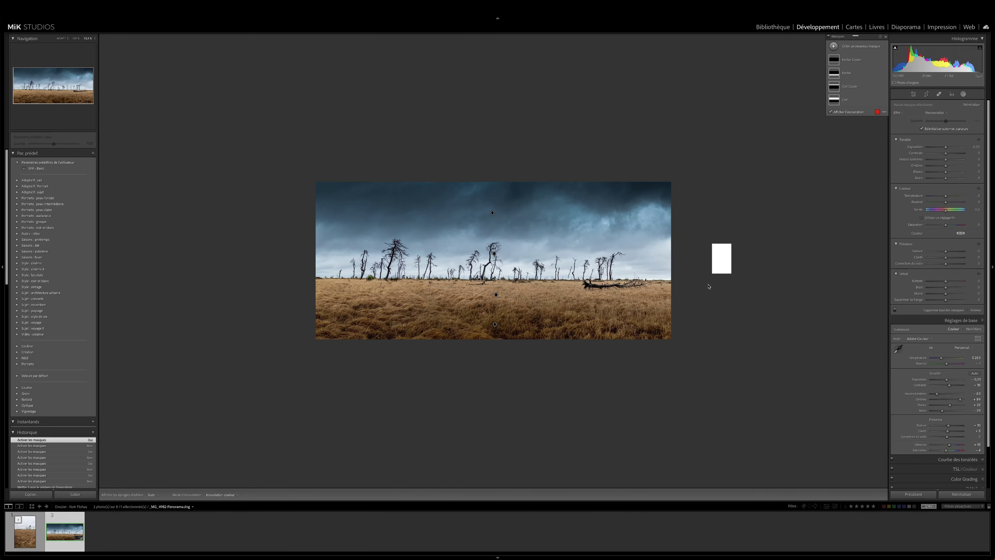
Leave masking and examine the post-crop vignetting settings among the effects.
scroll(973, 379, "down", 3)
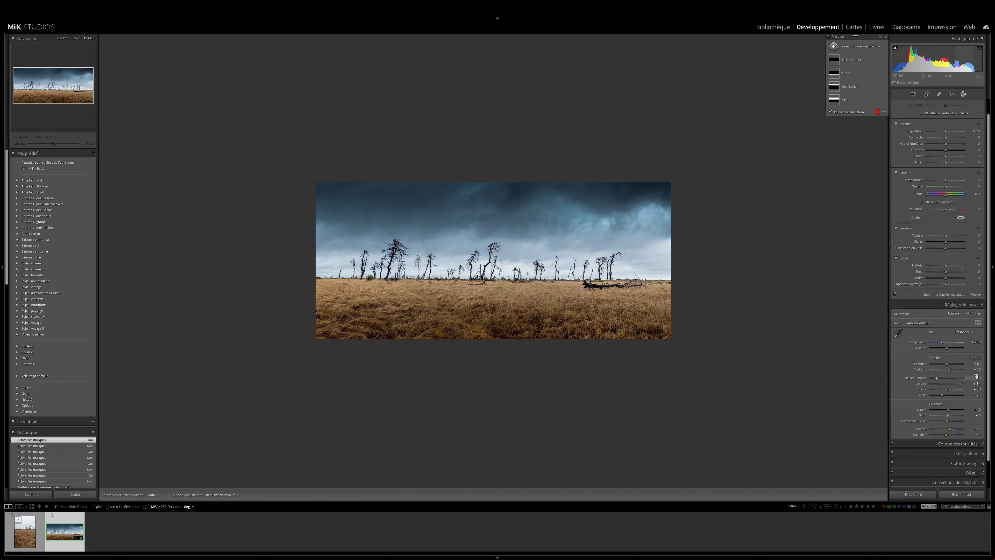
left_click(962, 94)
left_click(957, 301)
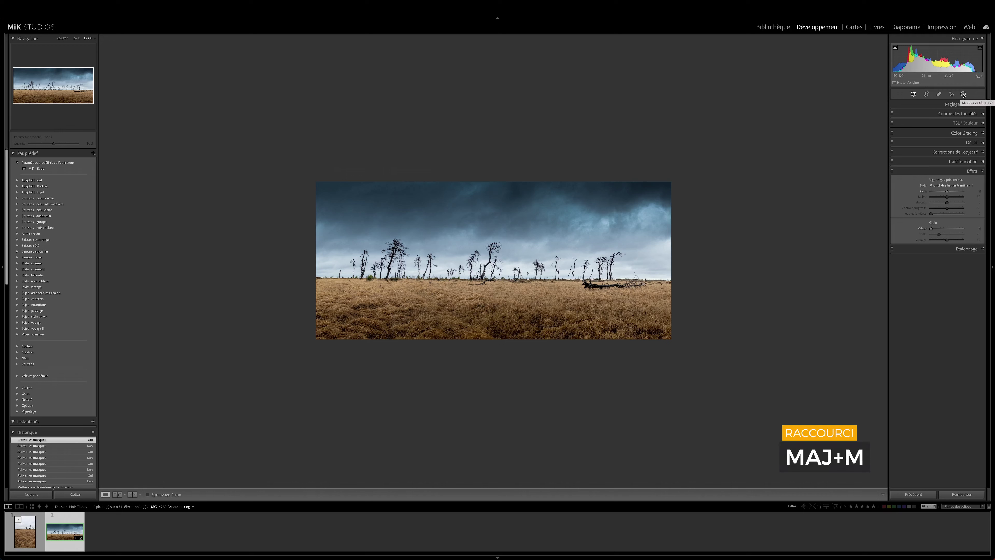
Add a wide radial gradient mask centred on the trees, invert it to cover the photo's edges, and slightly lower its exposure and highlights.
left_click(963, 95)
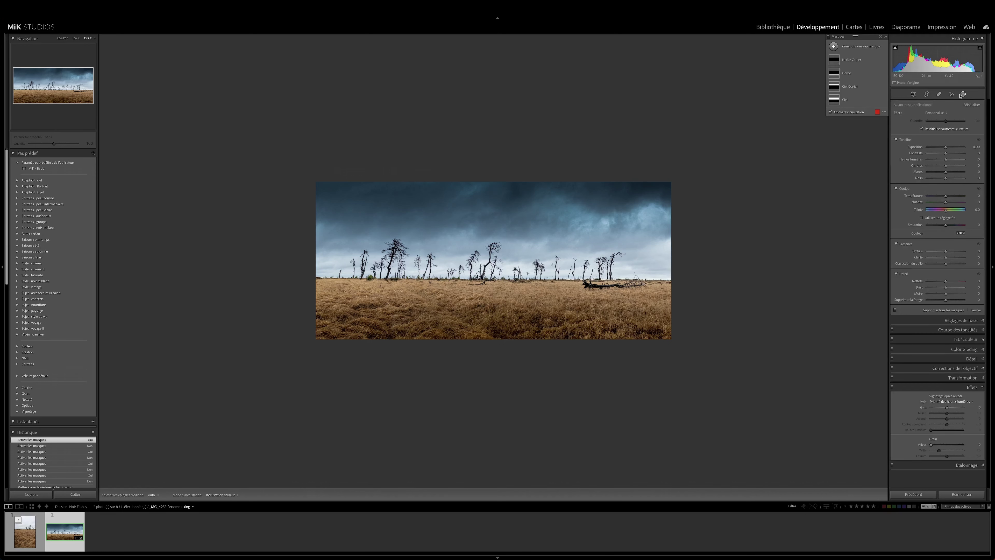
left_click(834, 46)
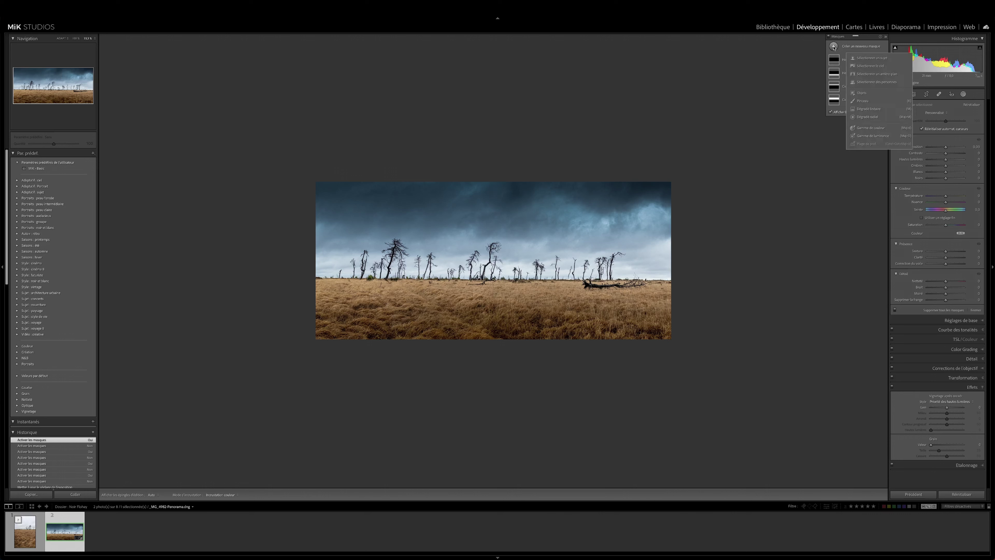
left_click(867, 116)
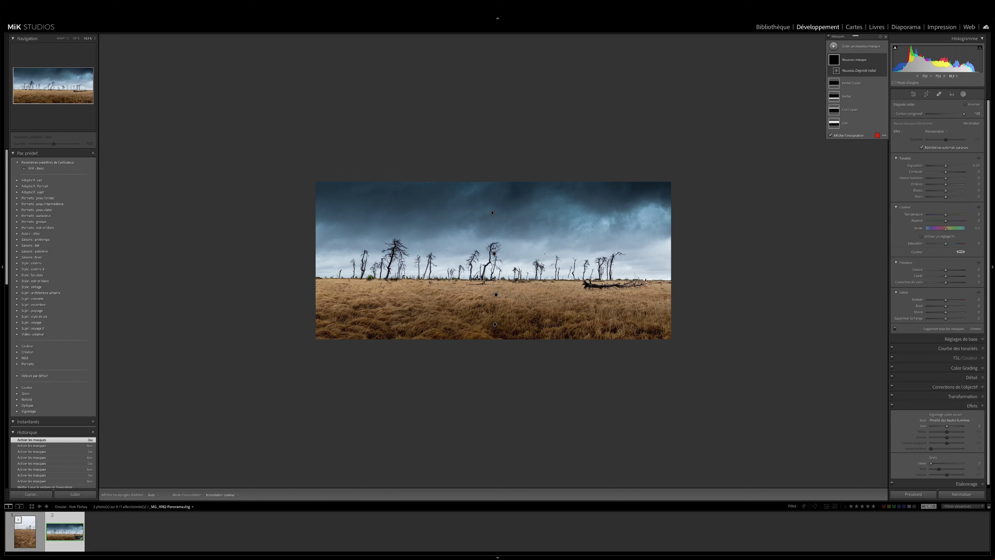
left_click_drag(495, 269, 635, 219)
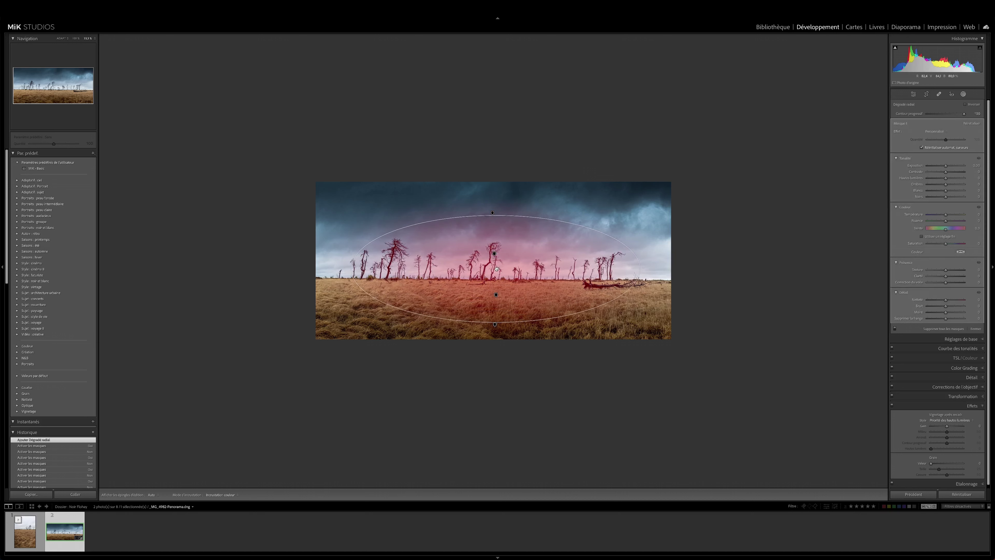
left_click(965, 105)
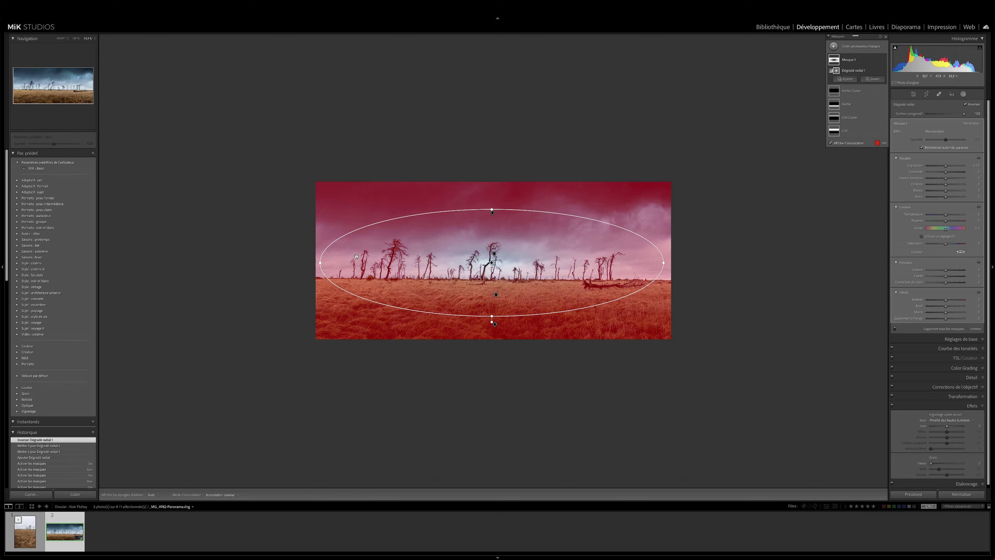
left_click_drag(945, 166, 943, 166)
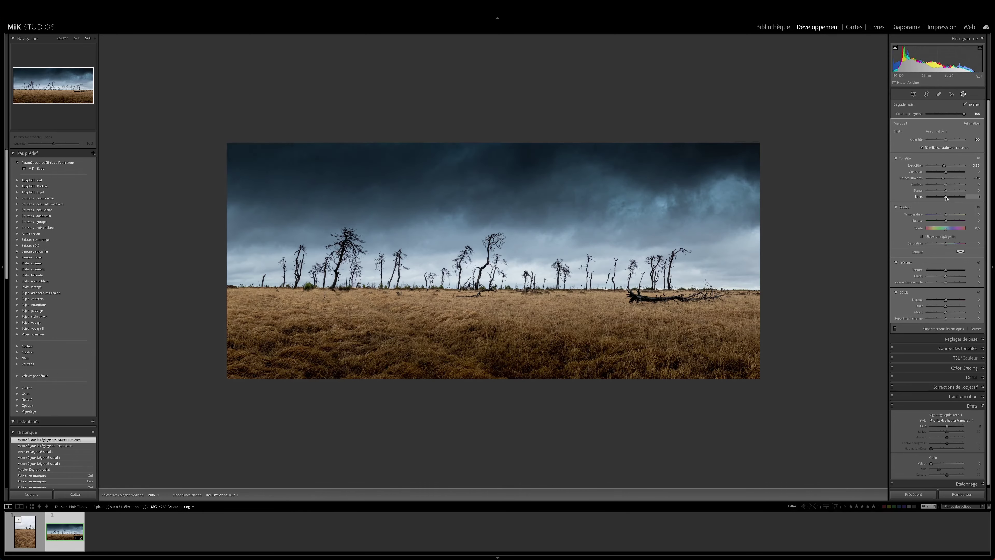
left_click_drag(946, 198, 944, 197)
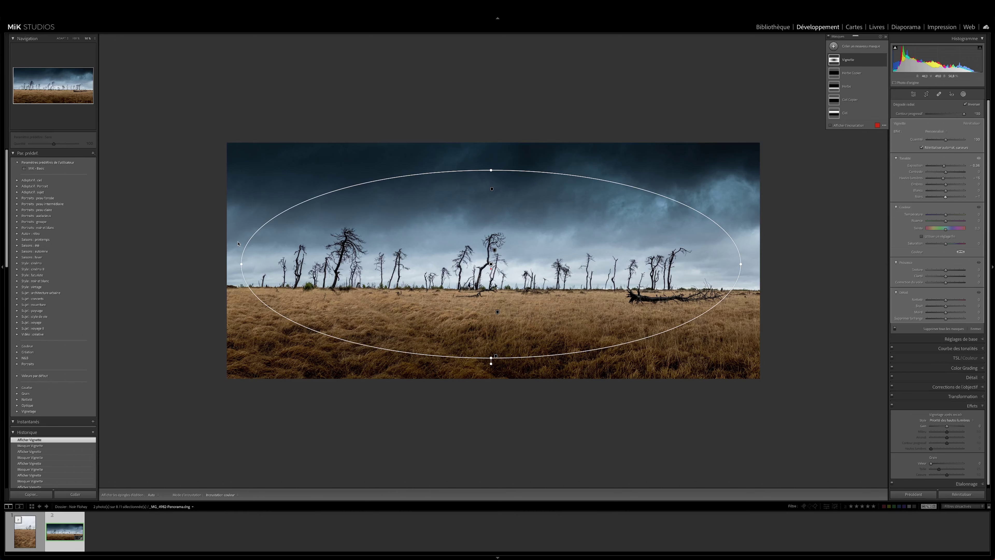
Add a narrow vertical linear gradient mask along the photo's left edge and strongly lower its whites.
key("m")
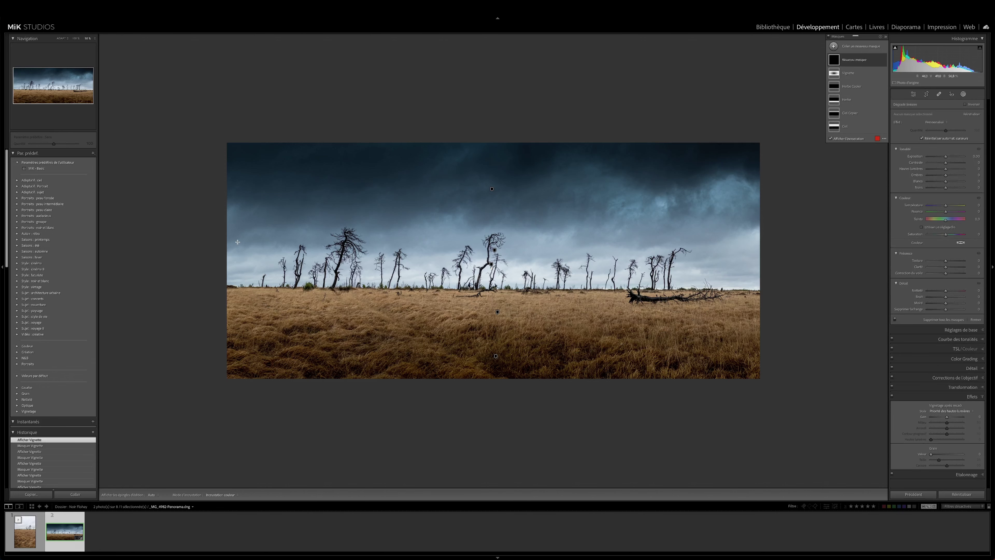
left_click_drag(239, 259, 309, 261)
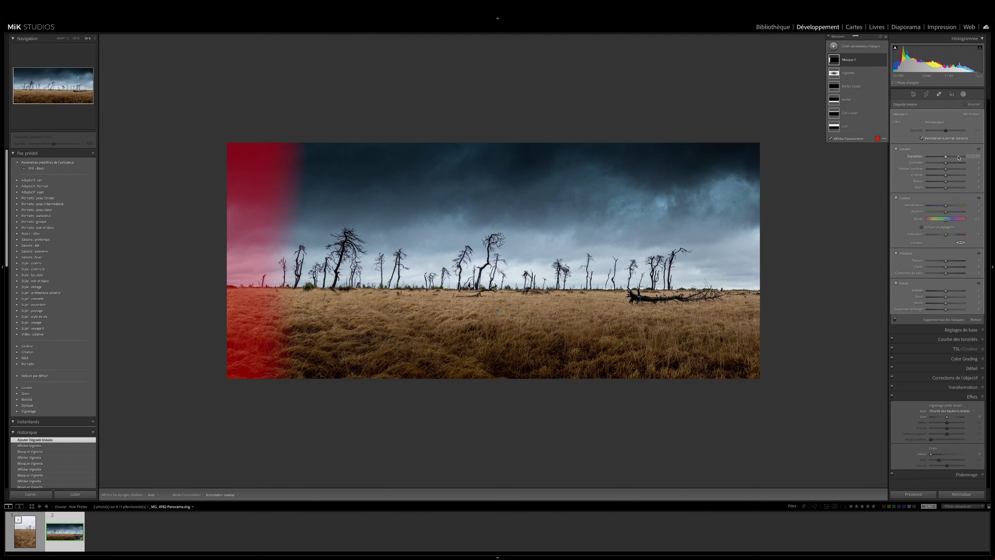
left_click_drag(945, 157, 944, 157)
left_click_drag(946, 168, 937, 182)
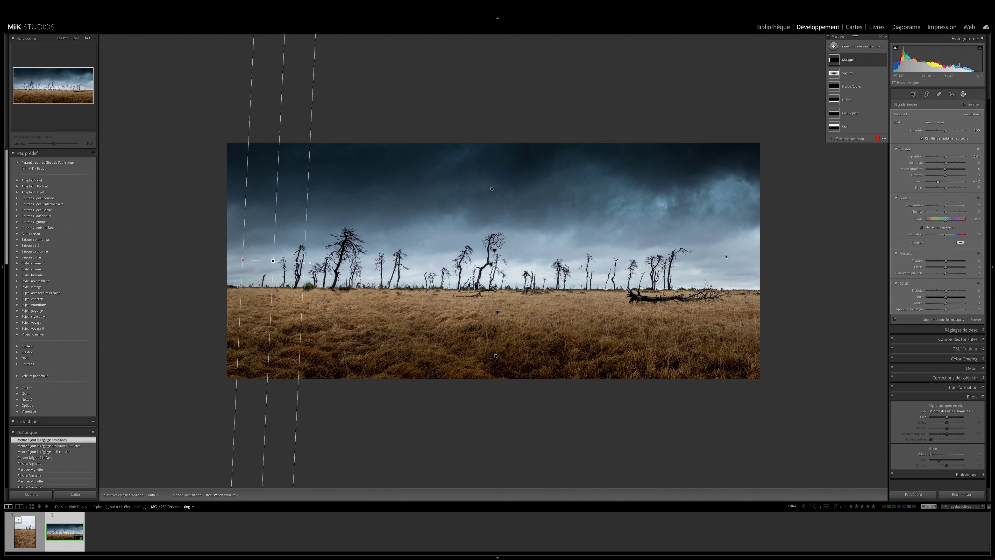
left_click_drag(243, 259, 243, 260)
left_click_drag(938, 182, 934, 183)
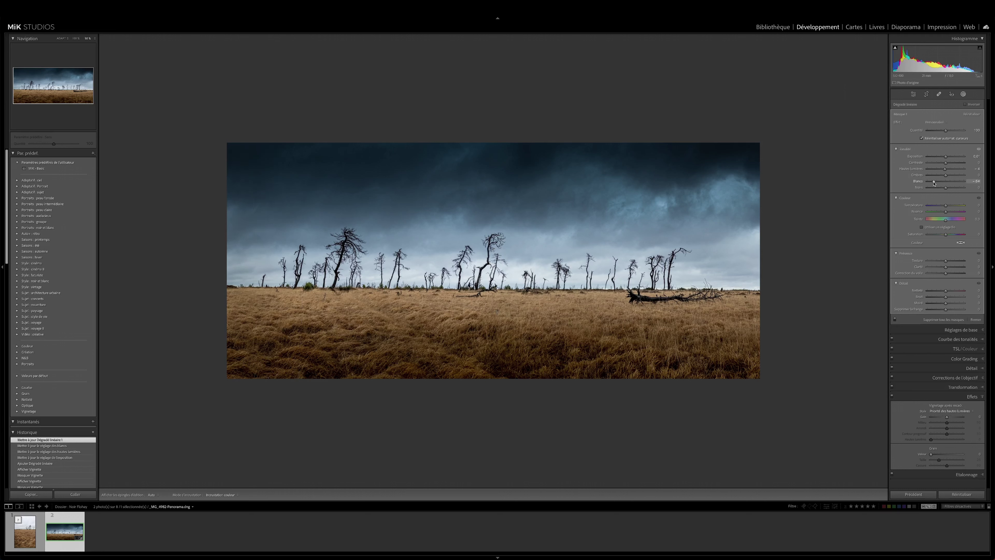
Duplicate the left-edge gradient mask and place the copy over the photo's right edge.
right_click(266, 260)
left_click(297, 275)
left_click_drag(265, 261, 733, 253)
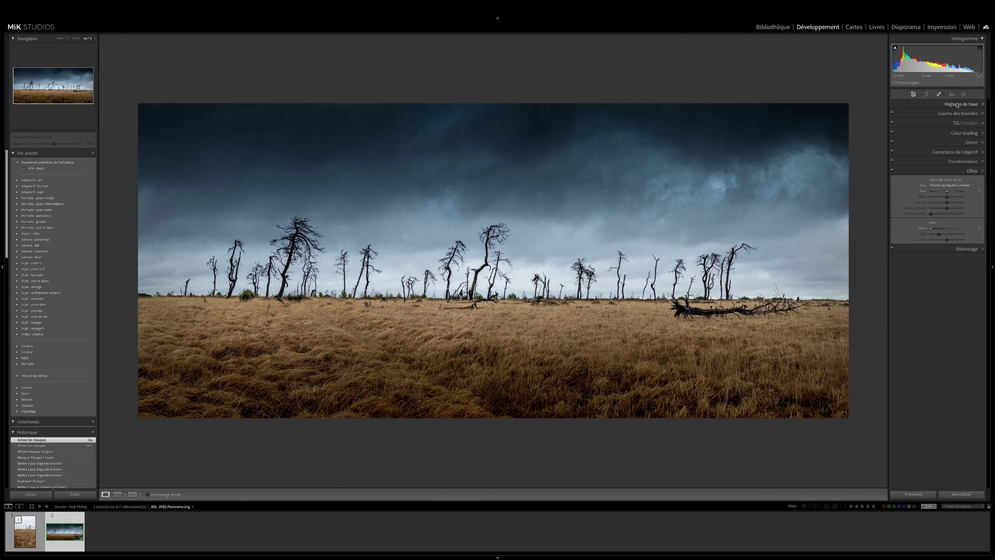
Increase the whole photo's vibrance and shift its orange hue slightly toward red.
left_click(956, 104)
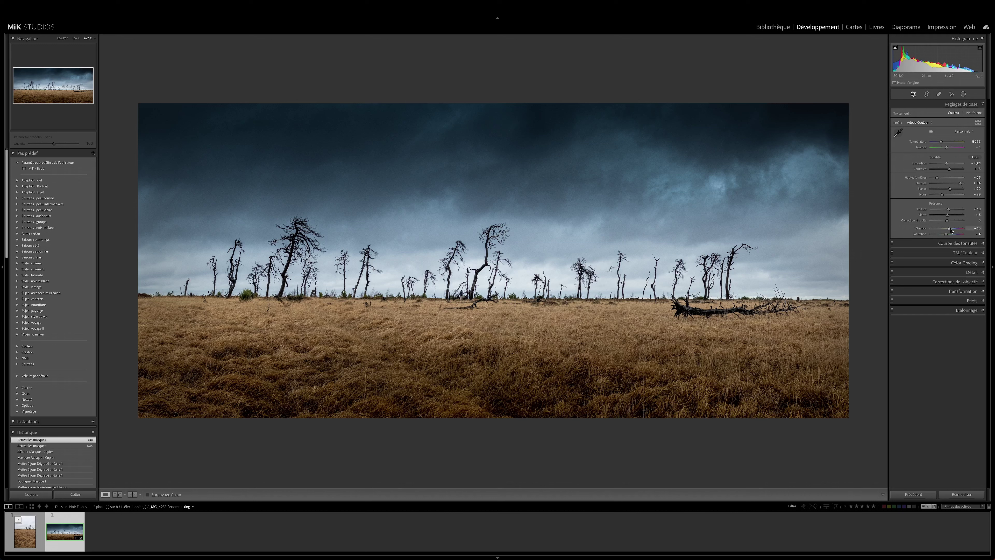
left_click_drag(949, 229, 954, 230)
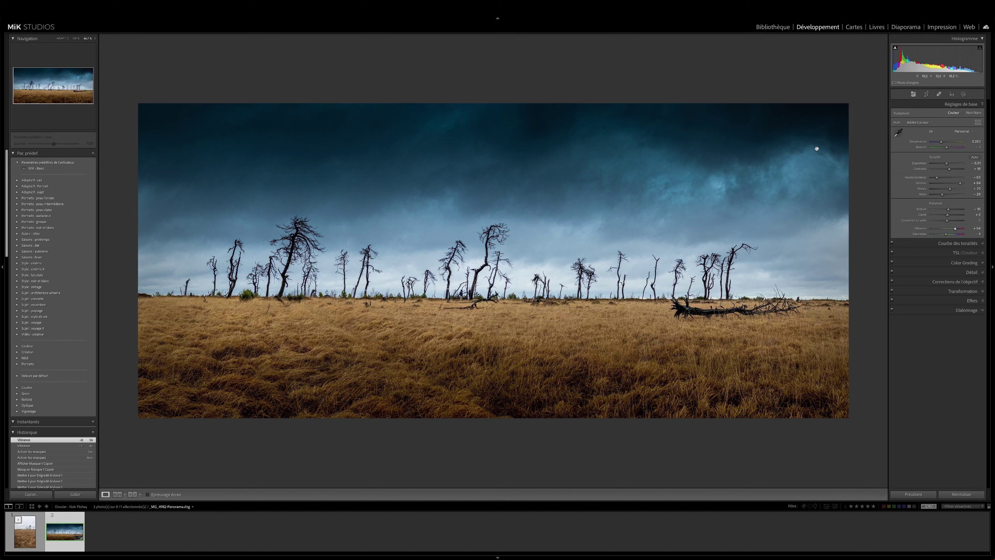
left_click(948, 253)
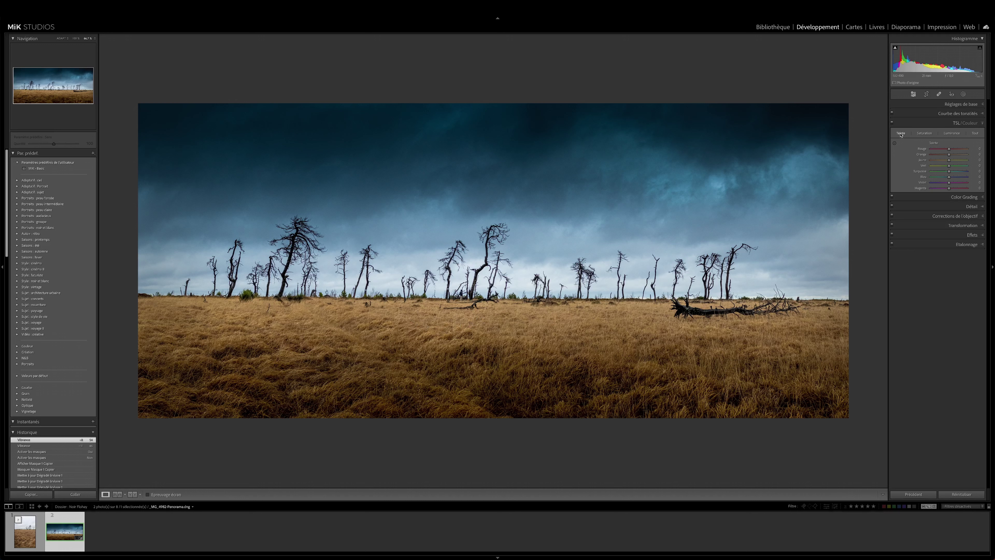
left_click_drag(949, 156, 946, 157)
left_click(956, 123)
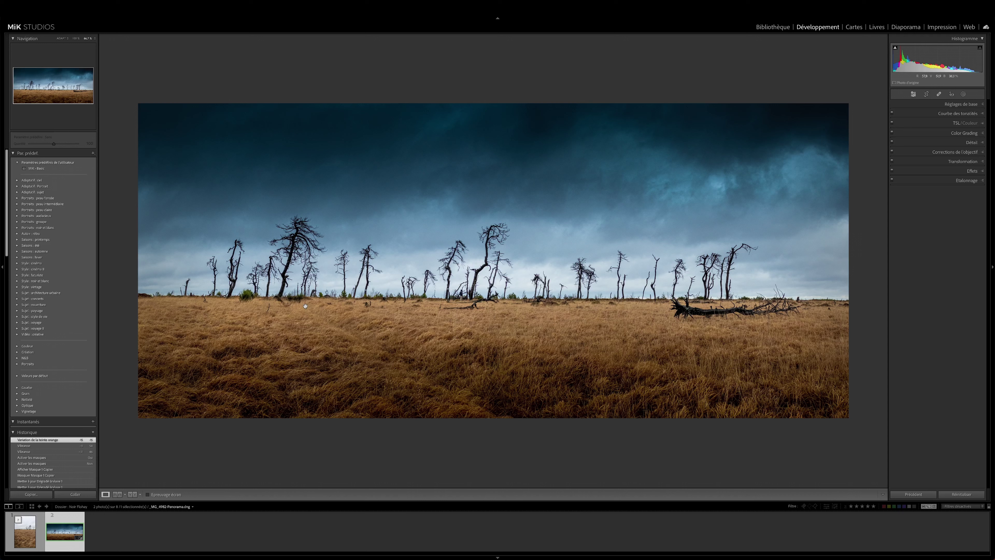
Start a new brush mask with the flow set to 70 and a reduced saturation.
left_click(963, 95)
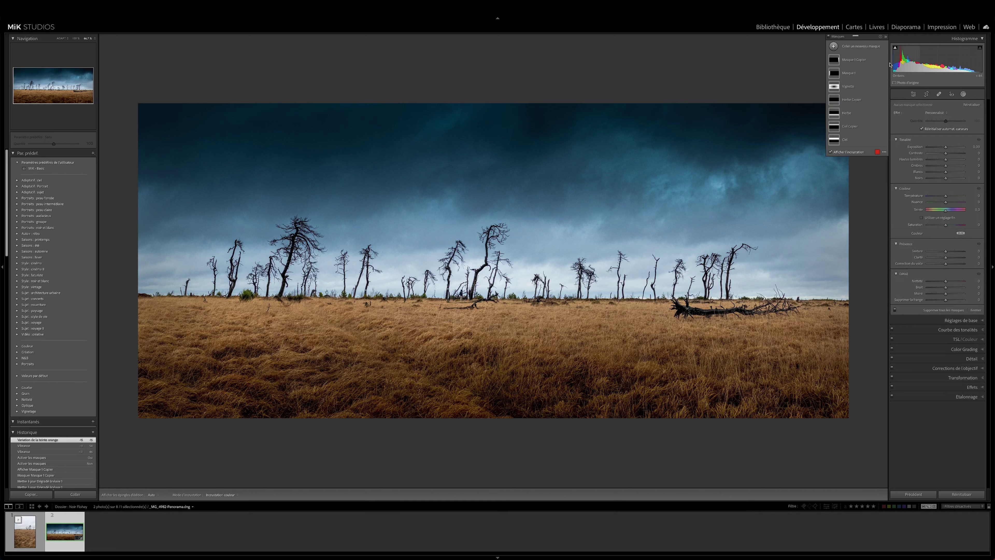
left_click(834, 46)
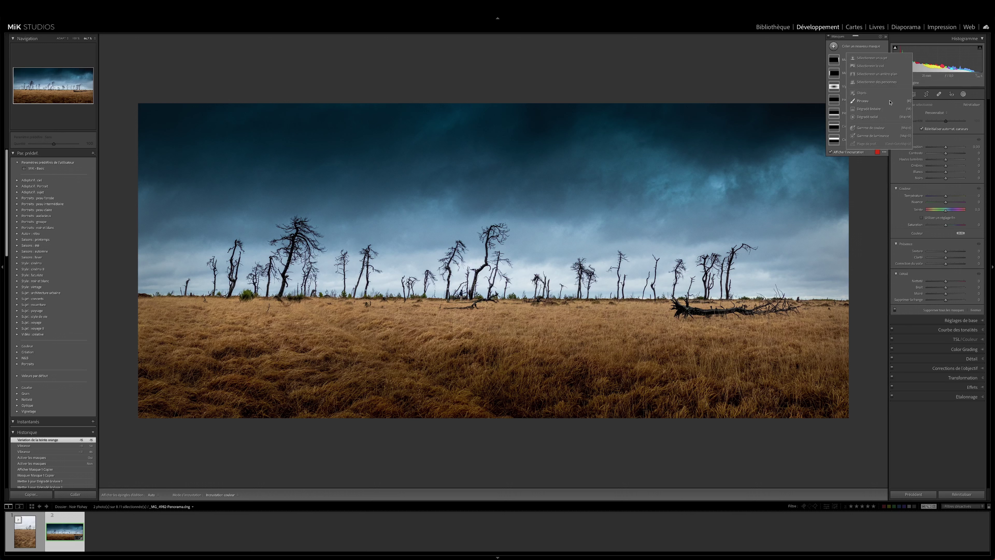
left_click(869, 102)
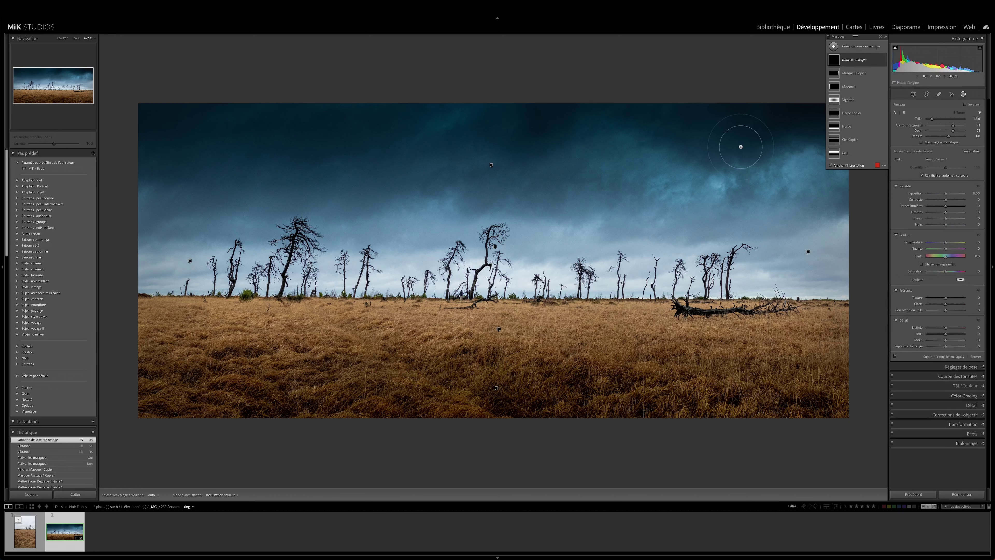
left_click(977, 125)
key("Tab")
type("70")
key("Tab")
key("Tab")
left_click_drag(945, 272, 940, 272)
Paint the desaturating brush over the dark upper sky and the grass on both sides, leaving the central path unpainted.
key("h")
scroll(153, 330, "up", 3)
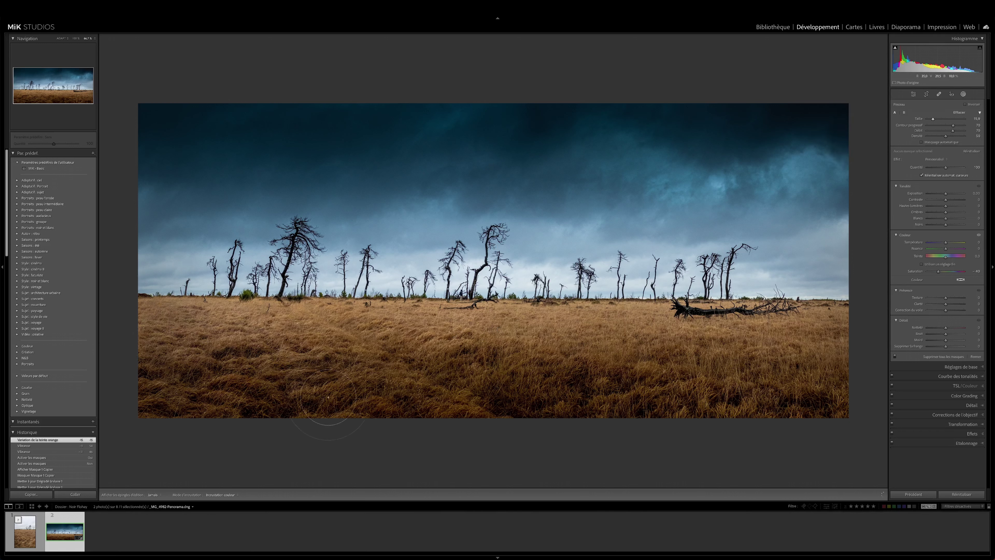
left_click(261, 352)
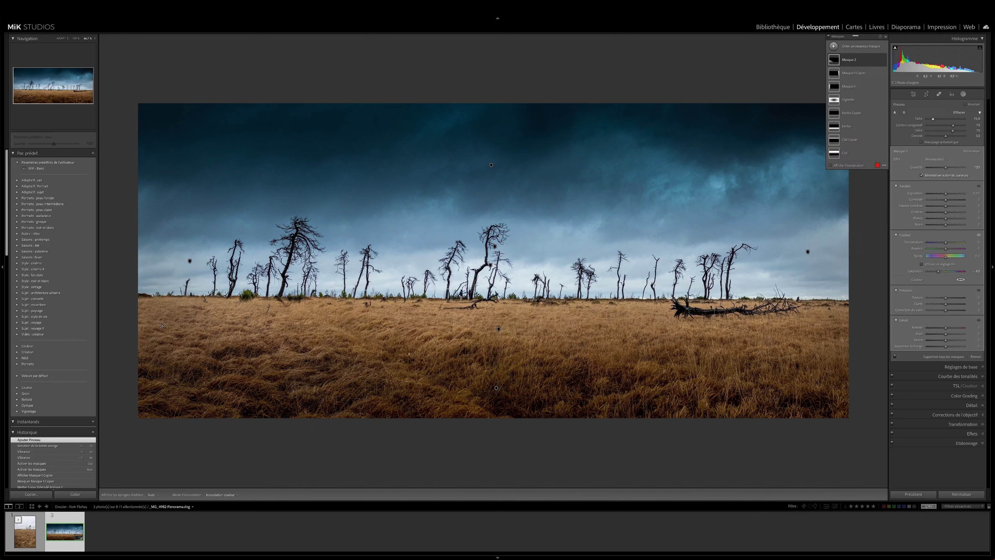
key("h")
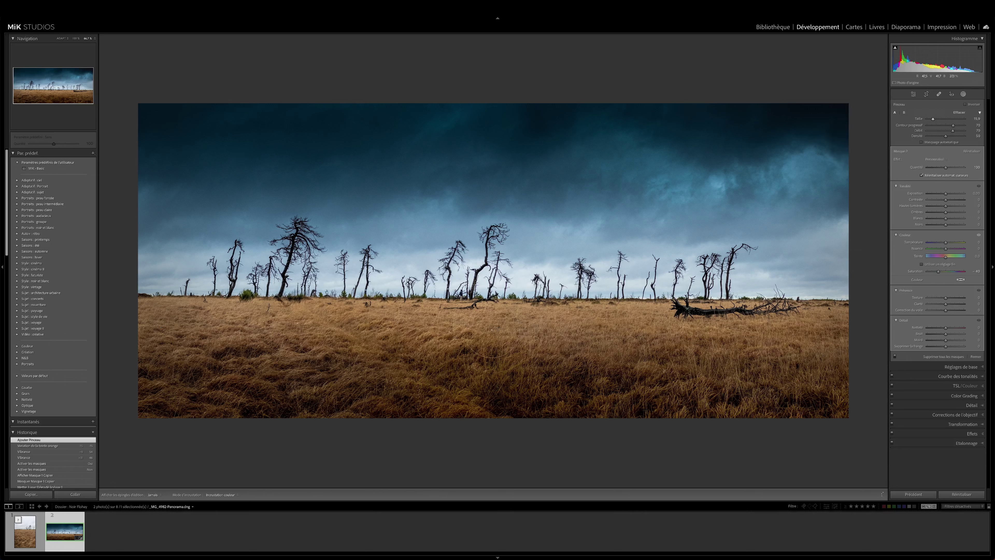
key("h")
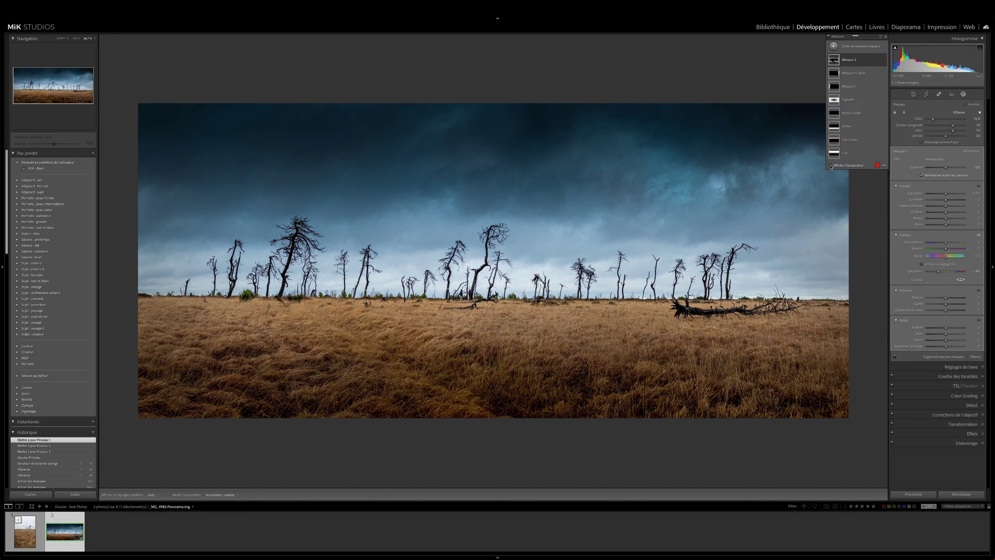
Toggle the brush mask's overlay to check the painted areas.
left_click(831, 166)
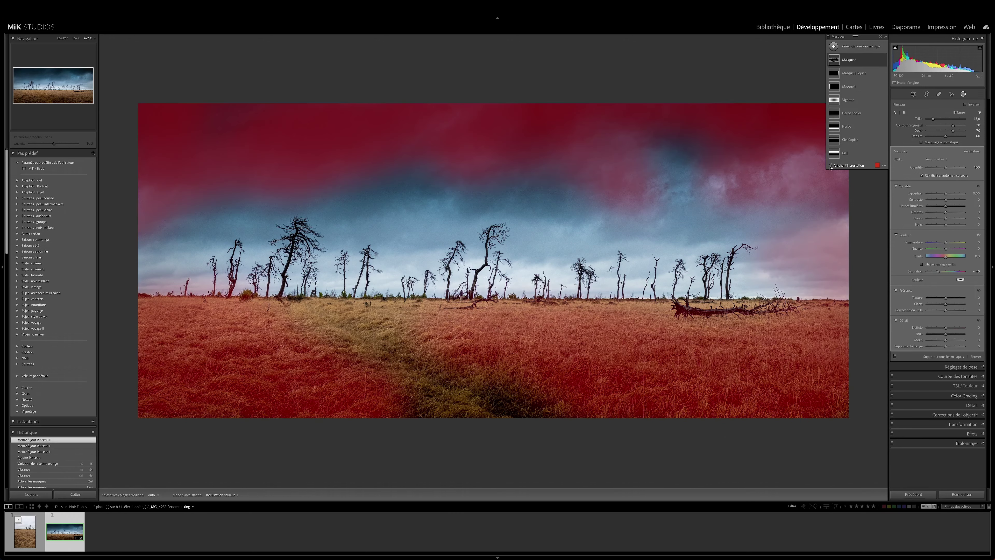
left_click(831, 166)
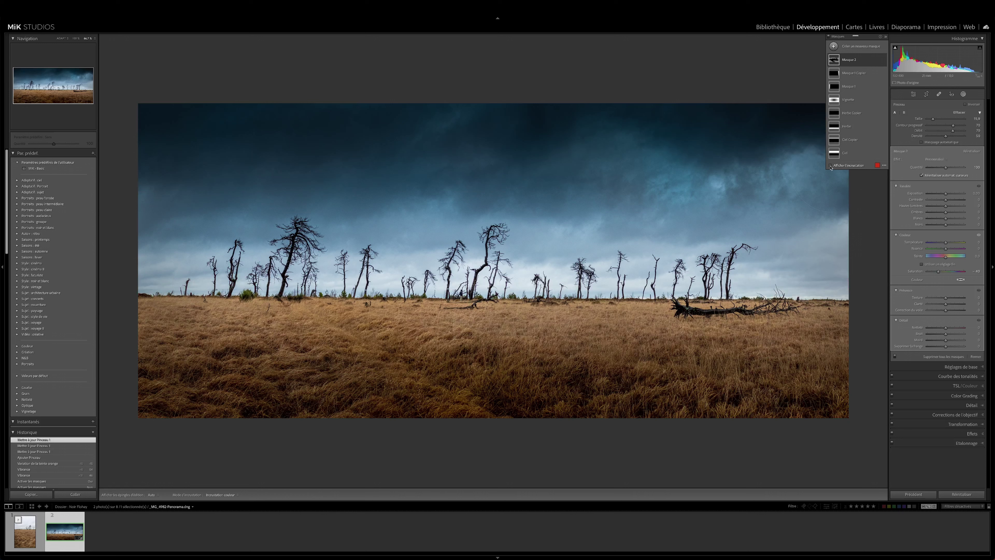
key("o")
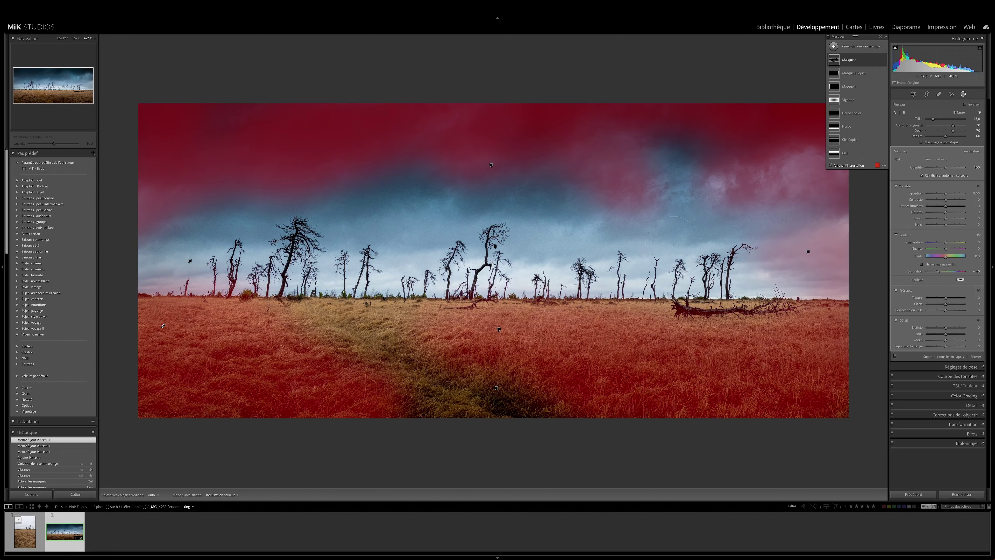
Extend the desaturating mask over the large leaning tree and the sky around it, and fine-tune the mask's reduced saturation.
key("h")
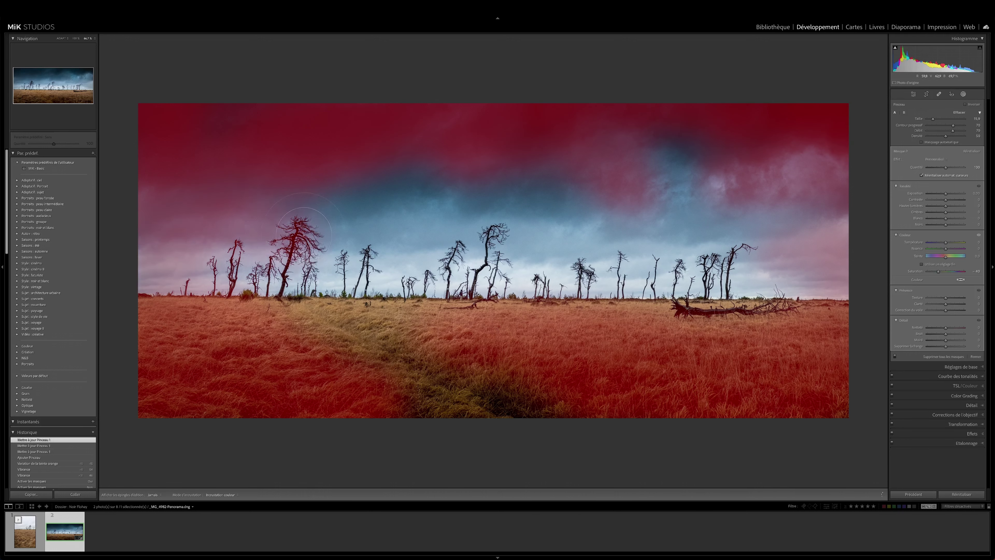
key("h")
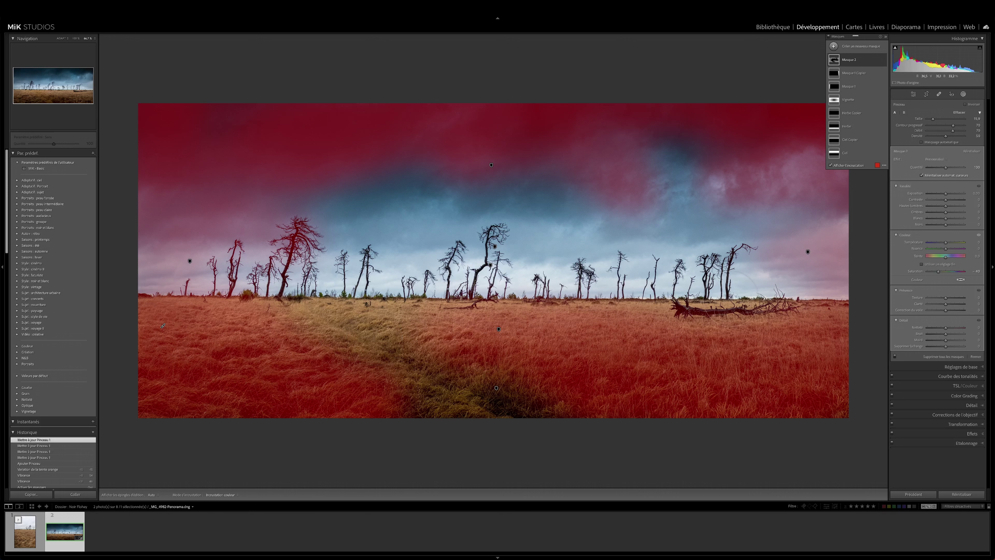
left_click_drag(938, 271, 925, 273)
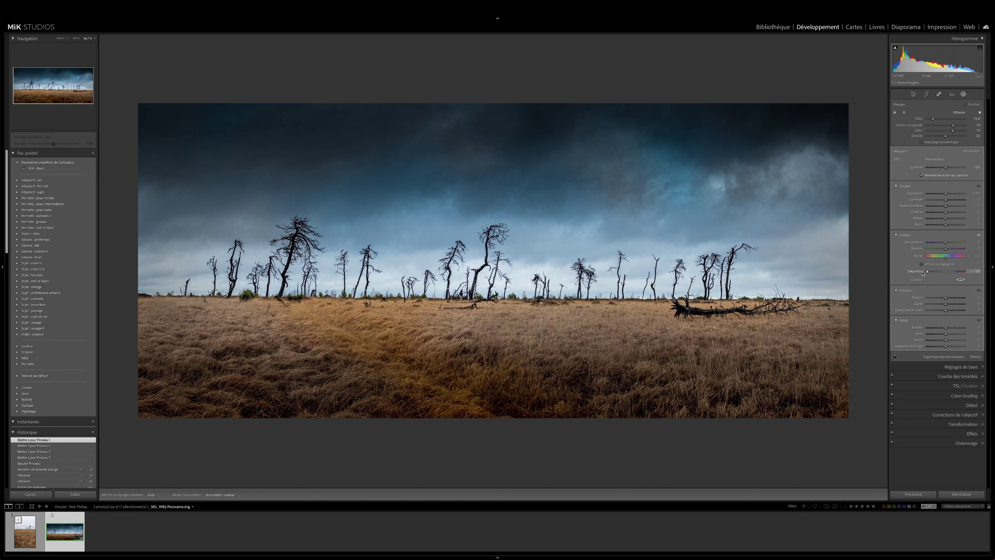
left_click_drag(941, 273, 938, 271)
Toggle the newest brush mask to judge its effect, and compare the edited panorama with its unedited state.
left_click(883, 61)
left_click(884, 60)
left_click(884, 61)
left_click(884, 60)
left_click(884, 61)
left_click(884, 61)
left_click(884, 61)
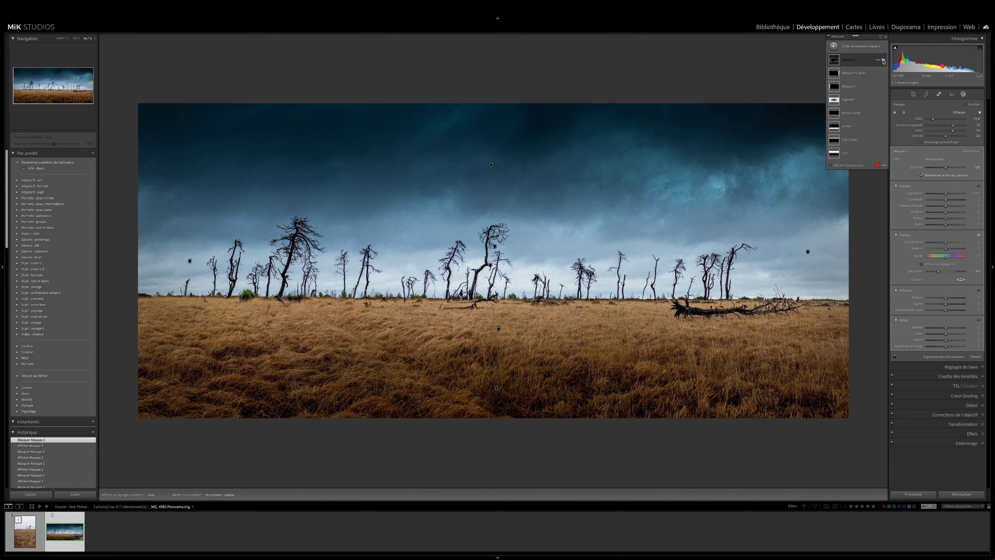
key("backslash")
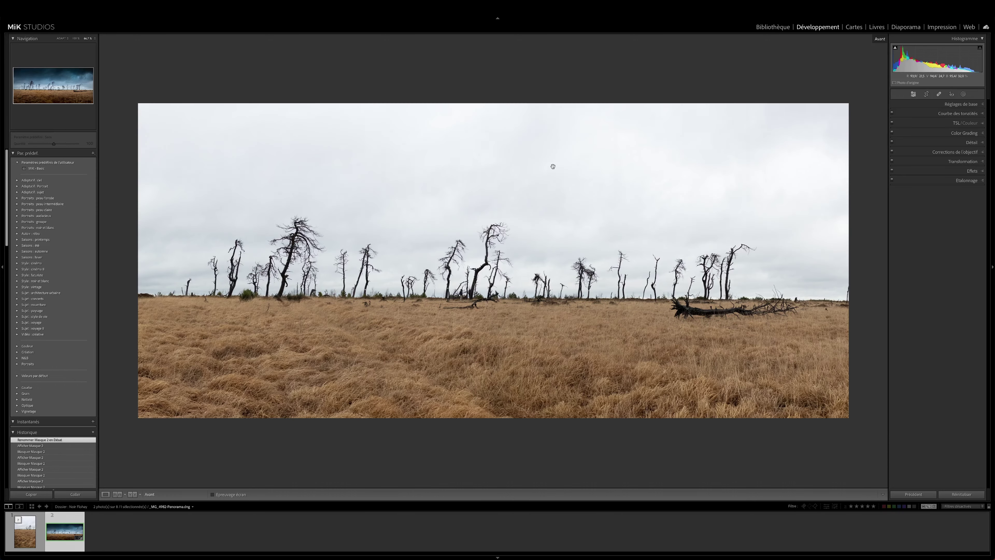
key("backslash")
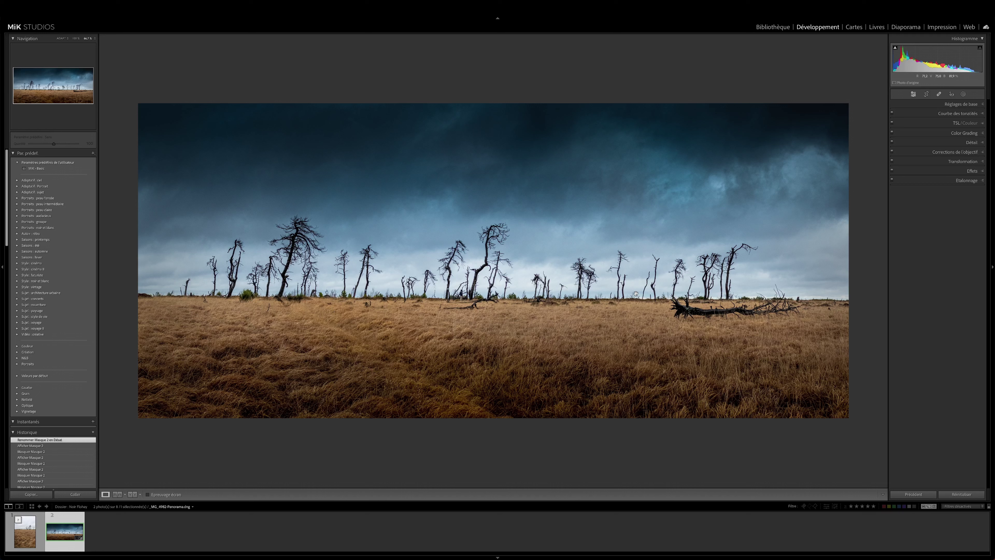
Send the edited panorama to Adobe Photoshop 2023 for further editing.
right_click(66, 531)
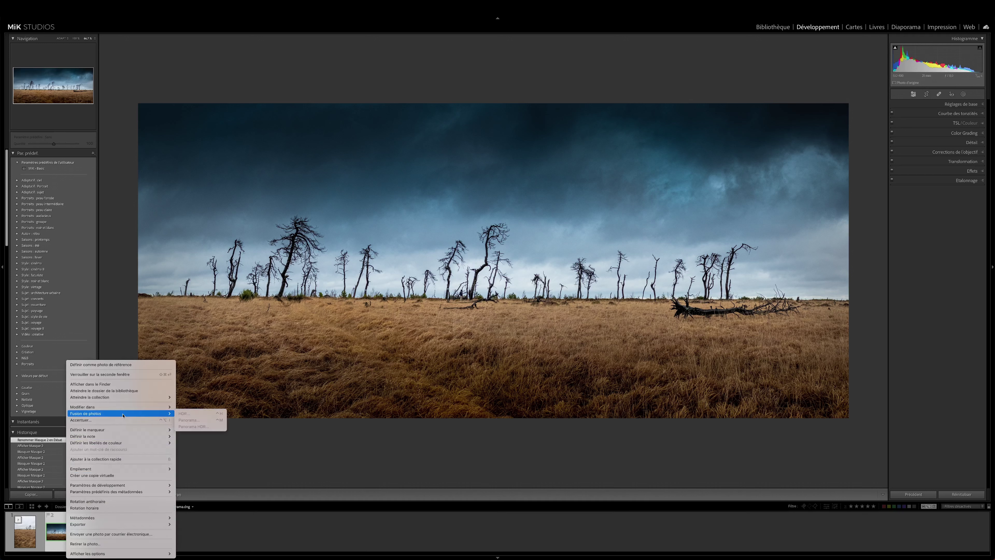
mouse_move(129, 406)
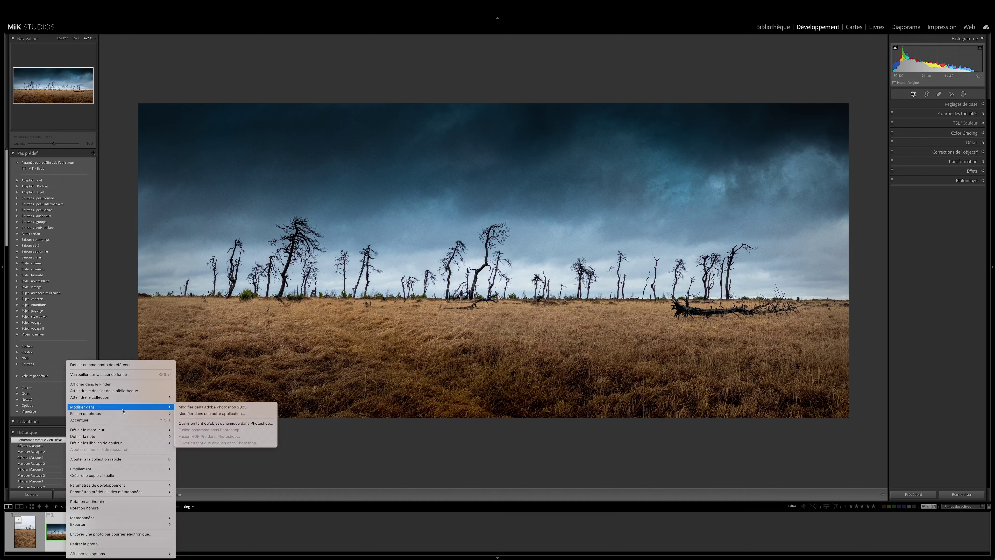
left_click(213, 407)
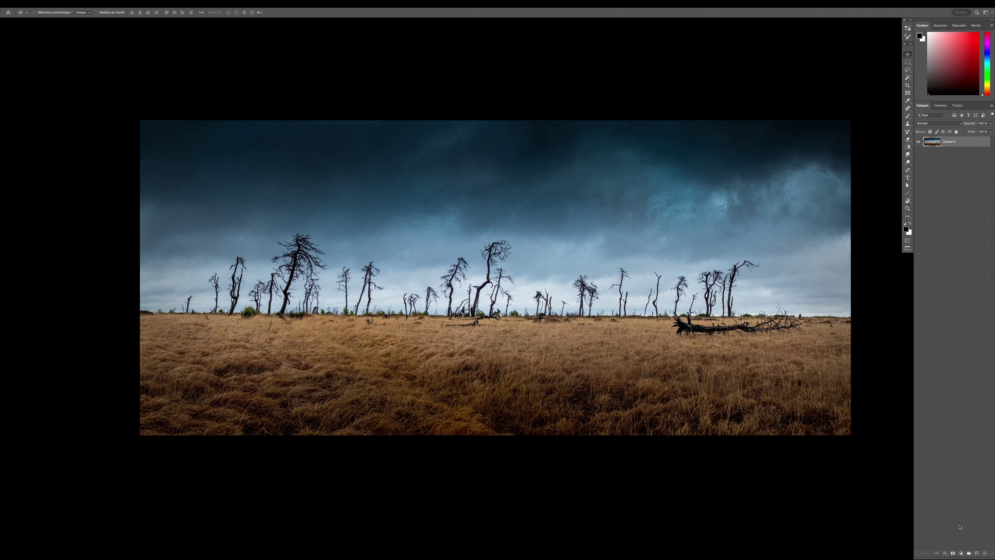
Add a layer named Brume and ready the Brush tool with white as the foreground colour.
left_click(977, 552)
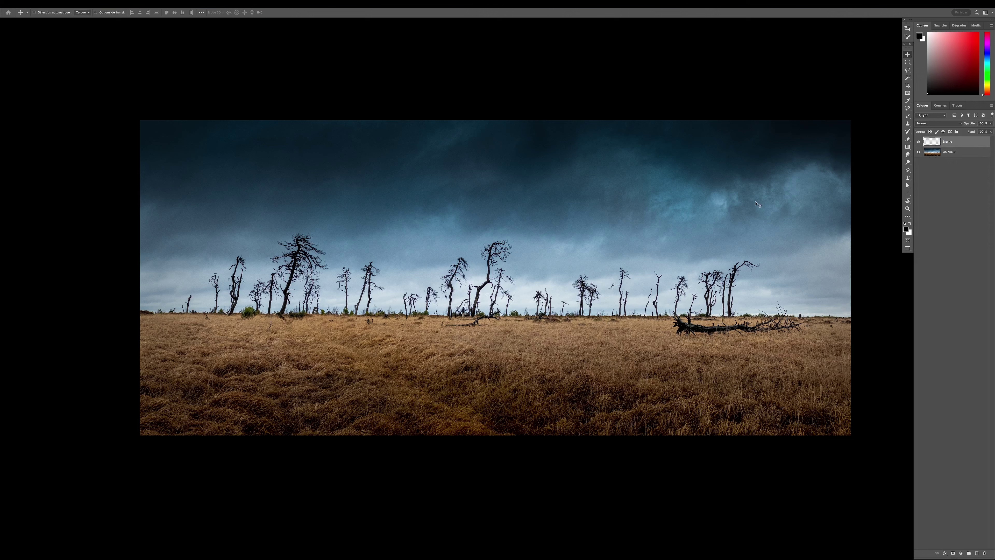
left_click(907, 116)
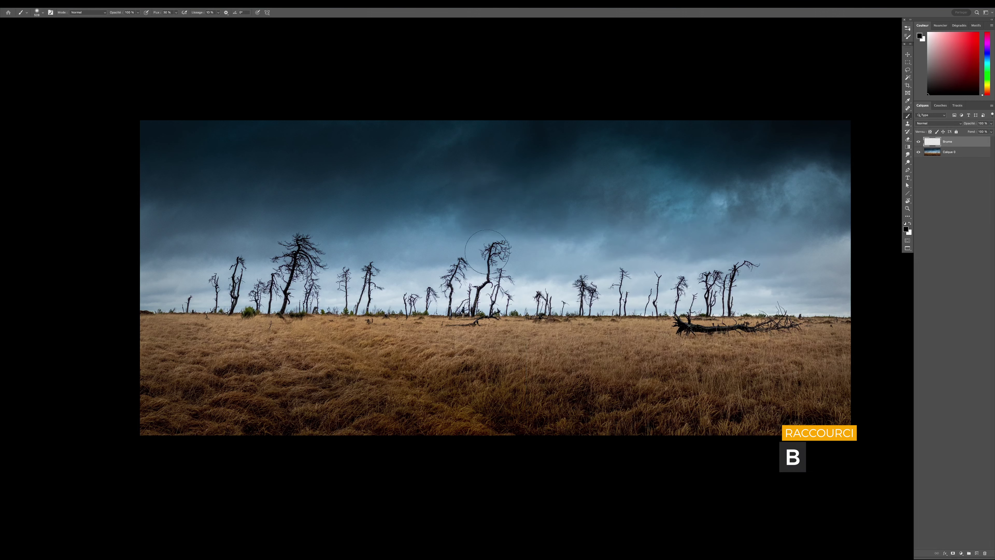
mouse_move(474, 244)
left_mouse_down()
mouse_move(308, 277)
mouse_move(482, 297)
mouse_move(412, 315)
mouse_move(546, 276)
left_mouse_up()
key("ctrl+z")
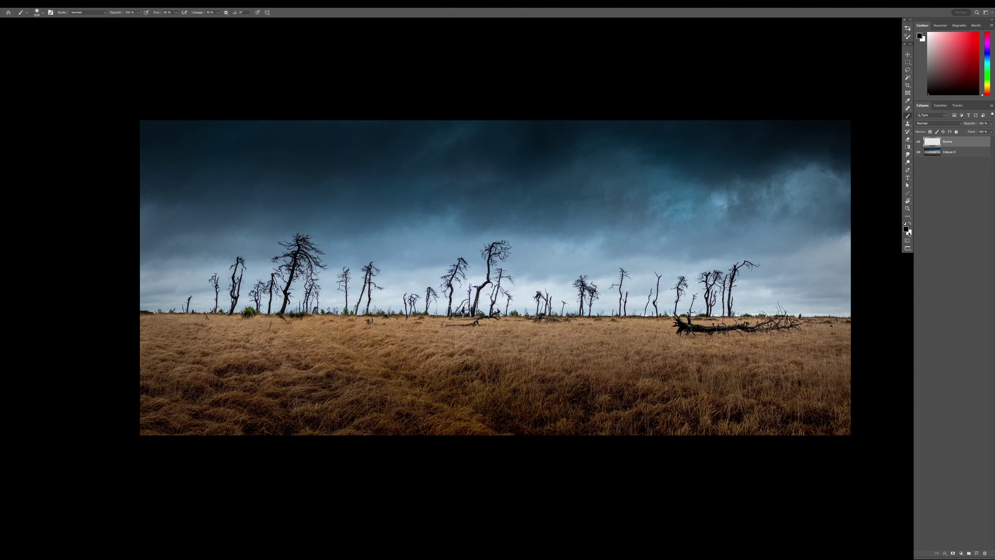
left_click(910, 223)
Paint a thin band of mist along the whole horizon on the Brume layer with the MIK - Very slim brush at 2% flow.
right_click(523, 209)
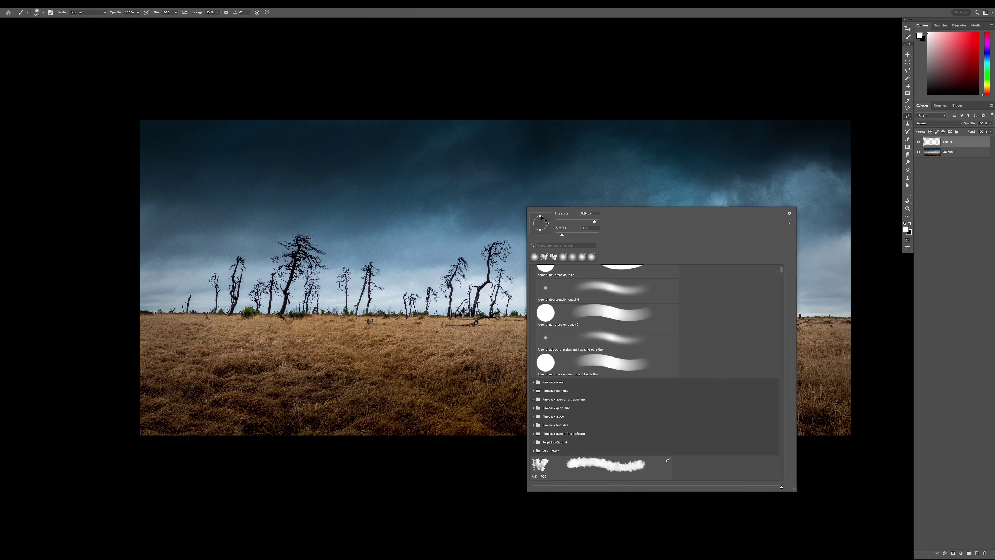
left_click_drag(782, 270, 782, 266)
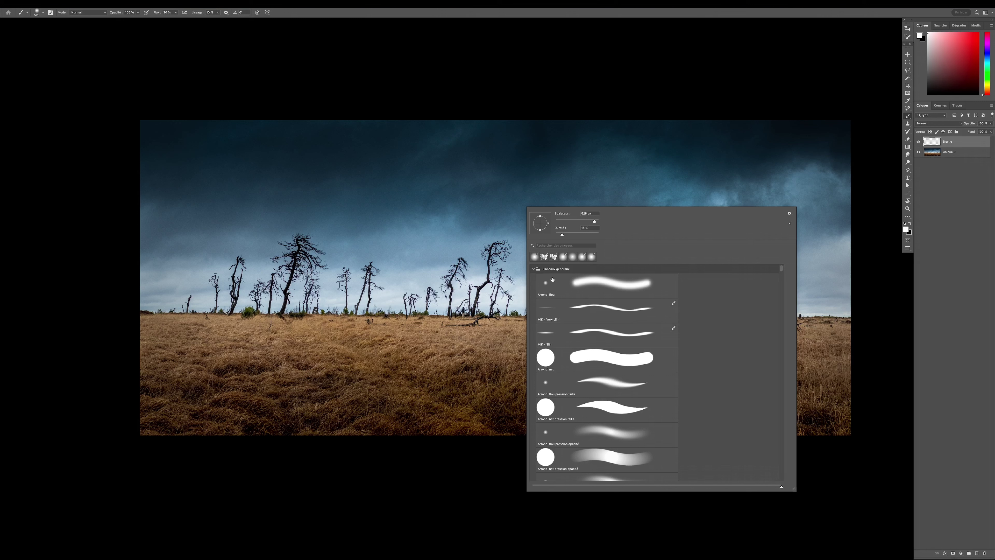
left_click_drag(539, 216, 540, 223)
double_click(550, 309)
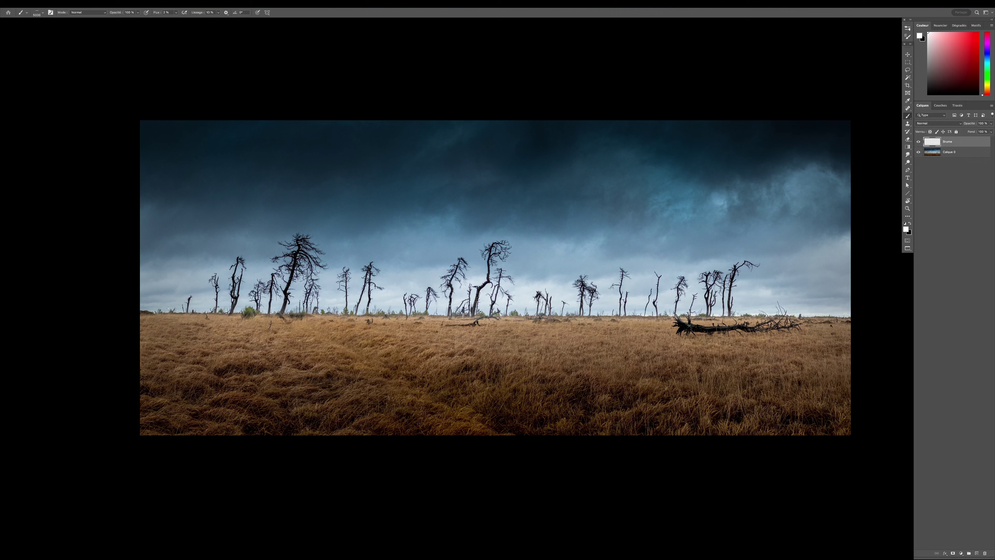
left_click_drag(148, 310, 852, 316)
Add a layer named Brume 2 and paint a broader band of mist over the horizon with the MIK - Slim brush at 2% flow.
left_click(976, 552)
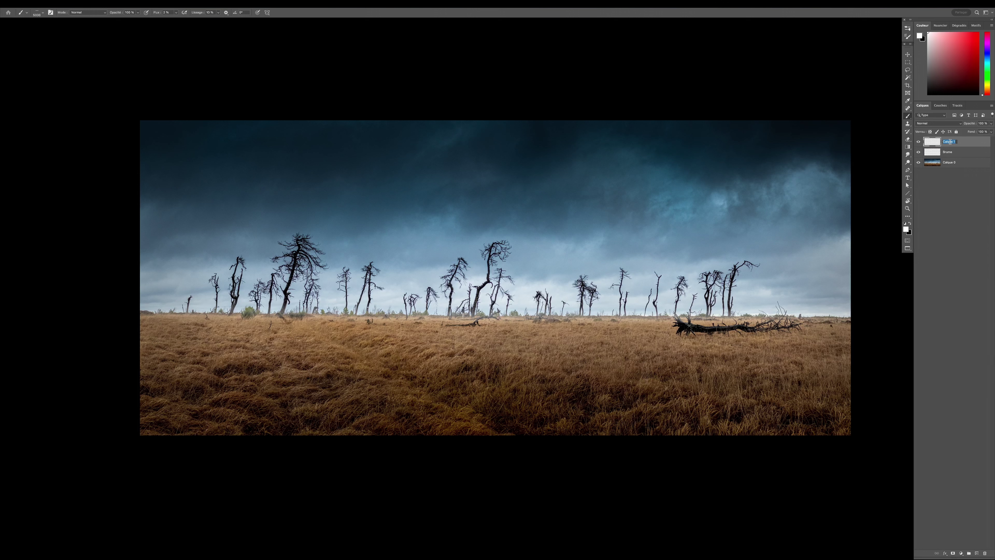
type("B")
key("Return")
right_click(496, 235)
left_click(570, 362)
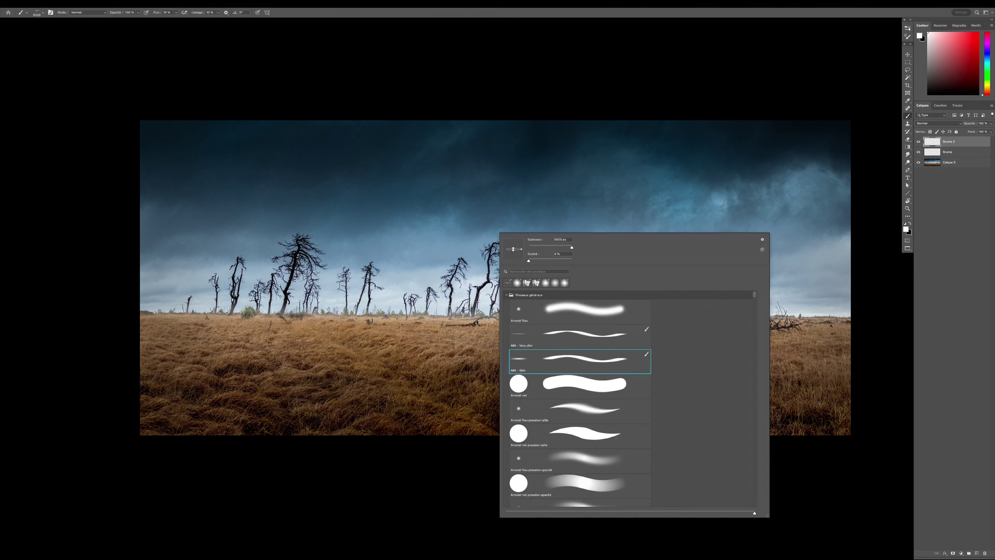
right_click(445, 309, "alt")
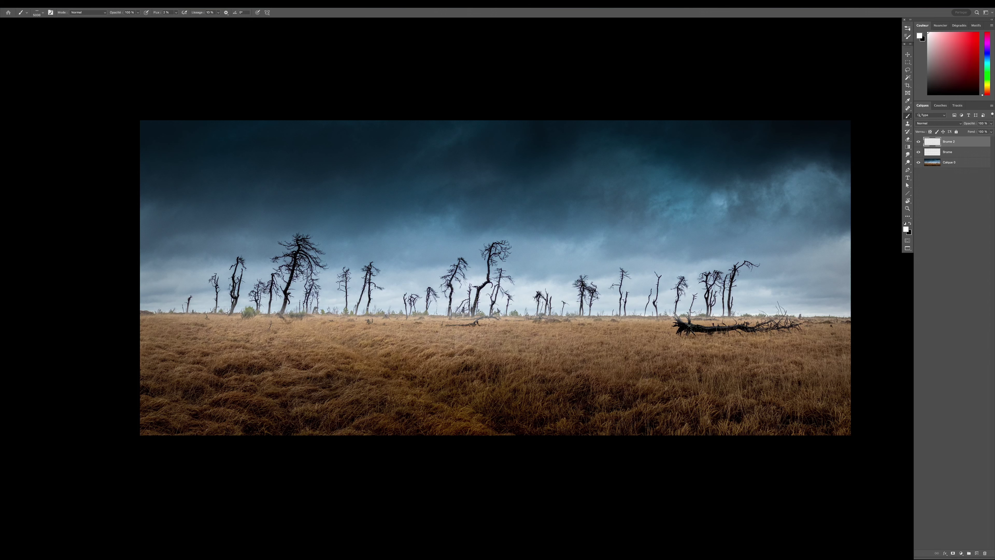
left_click_drag(622, 318, 675, 321)
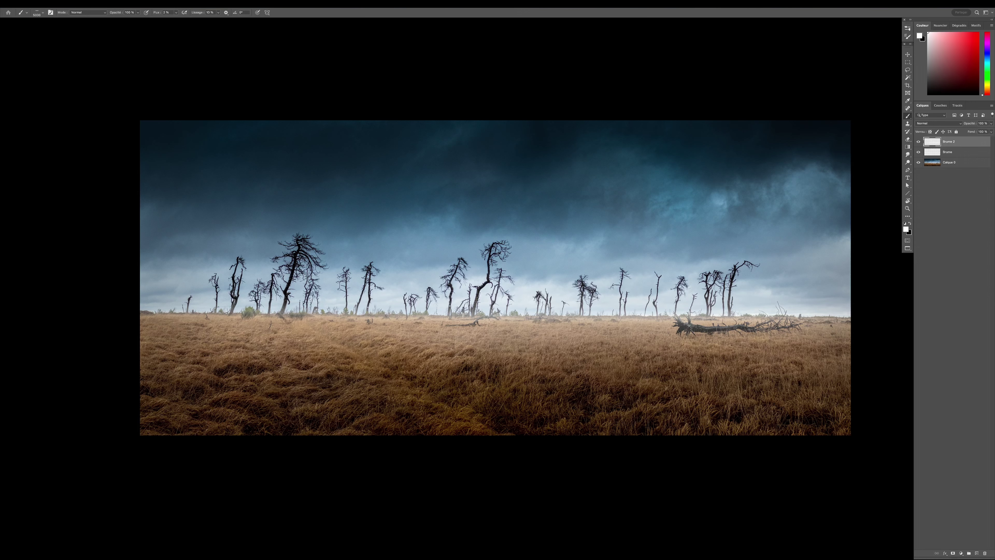
Reduce the Brume 2 layer's opacity to about 75%.
key("ctrl+minus")
left_click(992, 124)
left_click_drag(986, 133, 983, 132)
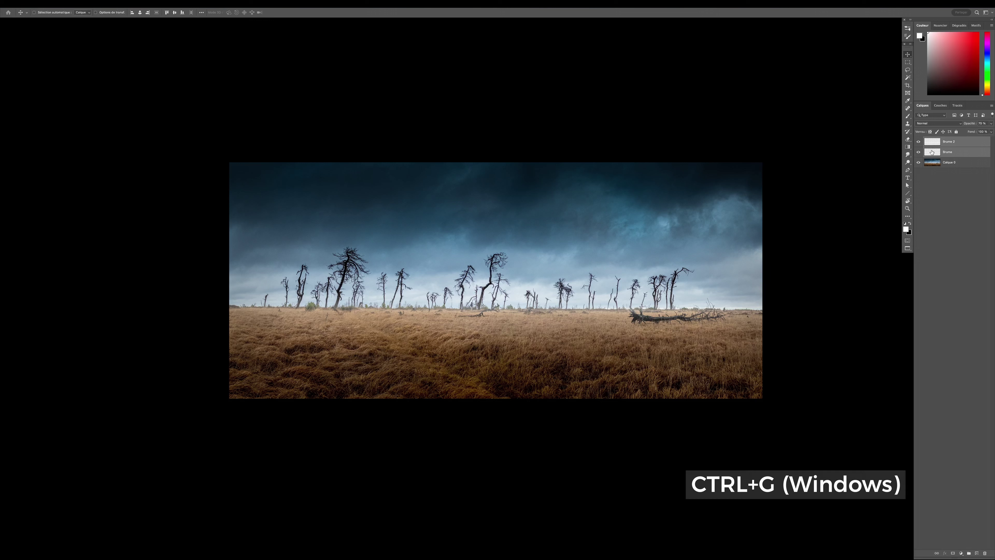
Group the two mist layers, name the group Brume, and add a layer mask to it.
left_click_drag(932, 154, 969, 552)
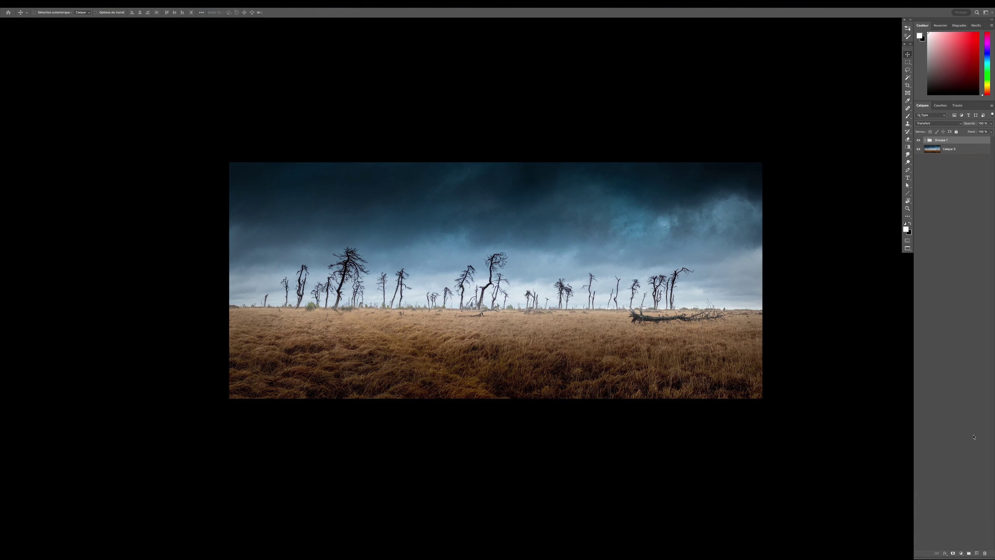
key("super+plus")
left_click(952, 553)
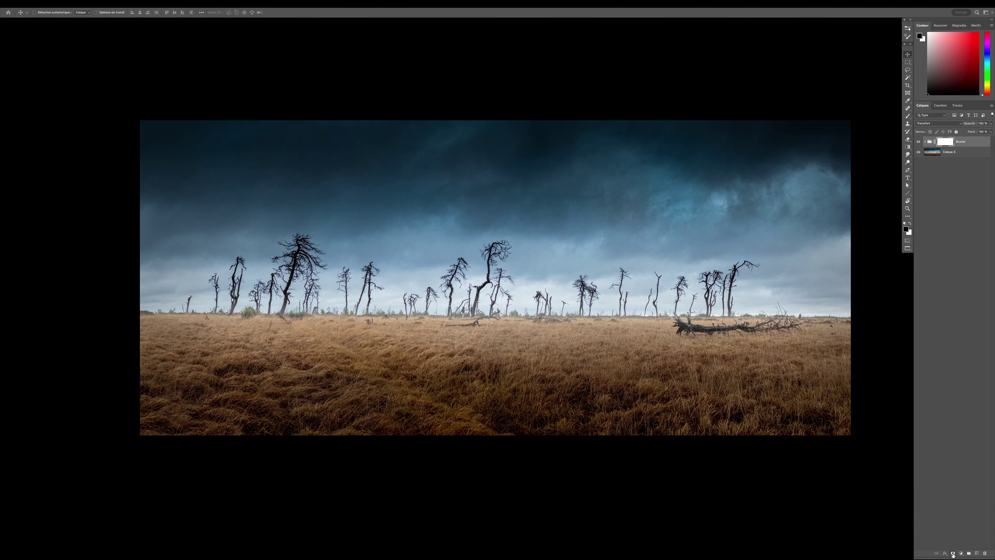
Paint black on the Brume group's mask over the fallen trunk and nearby grass with a soft round brush, using 10% and 2% flow.
key("b")
right_click(460, 336)
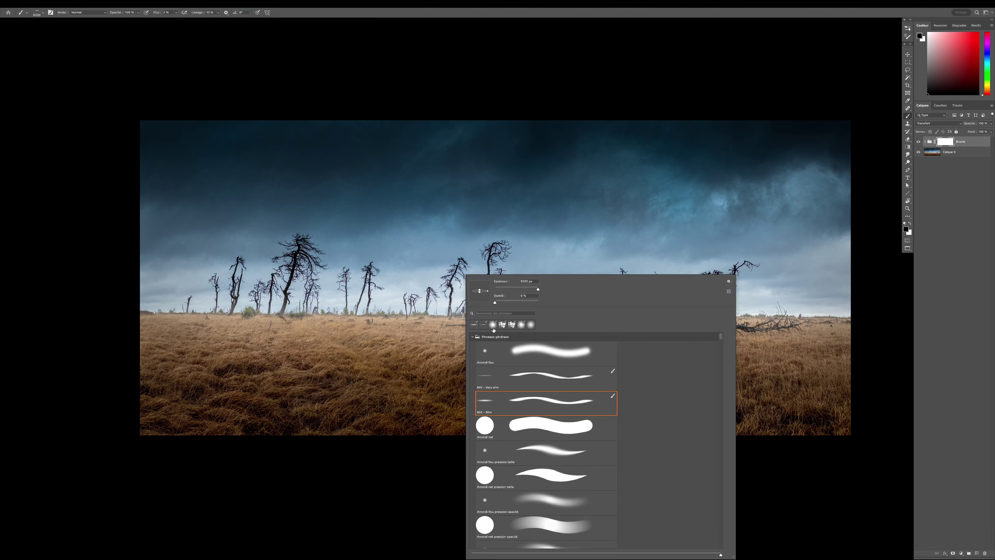
left_click(505, 350)
mouse_move(421, 325)
left_mouse_down()
mouse_move(179, 325)
mouse_move(392, 326)
left_mouse_up()
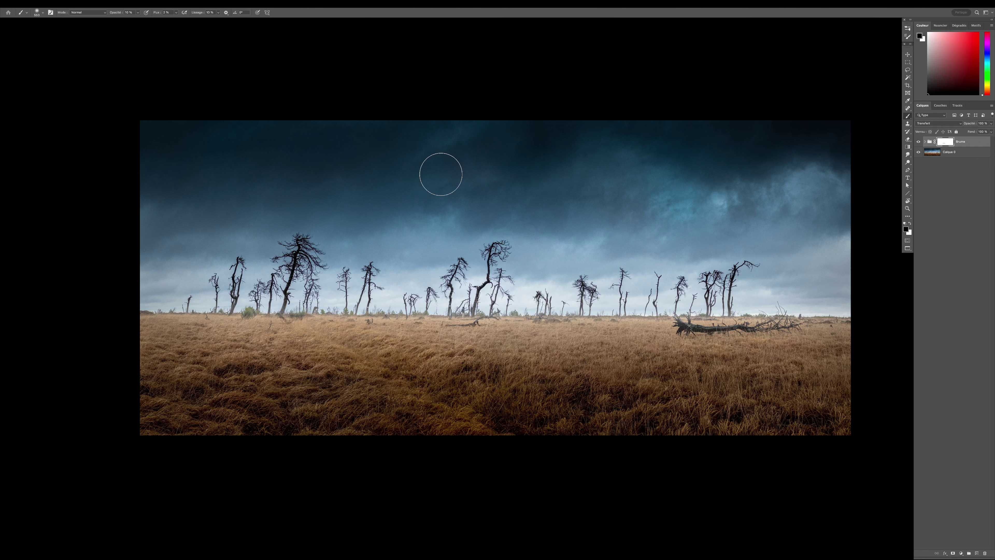
key("0")
key("shift+1")
mouse_move(348, 346)
left_mouse_down()
mouse_move(444, 379)
mouse_move(385, 354)
mouse_move(504, 352)
mouse_move(460, 343)
mouse_move(509, 338)
mouse_move(454, 348)
mouse_move(502, 324)
mouse_move(466, 345)
mouse_move(752, 347)
mouse_move(762, 332)
mouse_move(782, 335)
mouse_move(749, 330)
left_mouse_up()
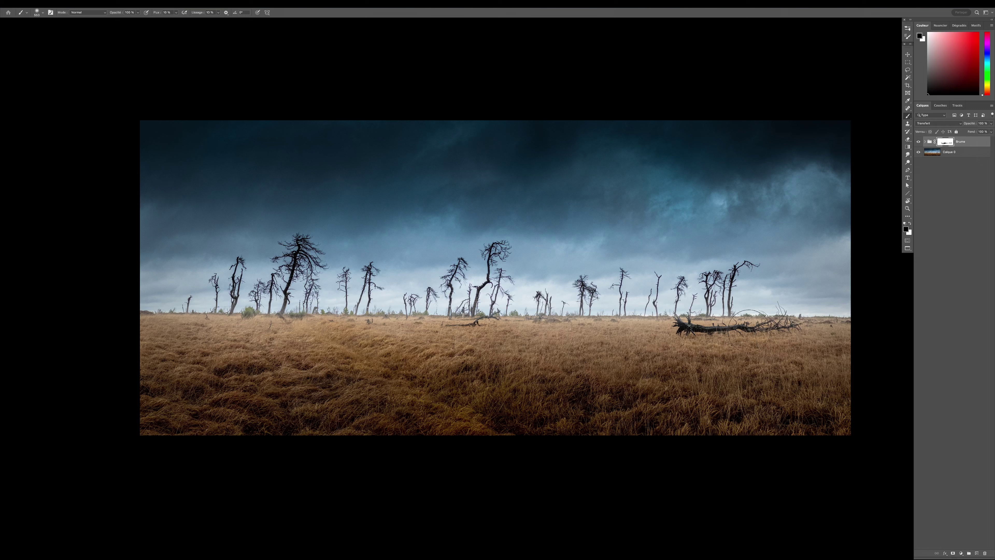
mouse_move(685, 319)
left_mouse_down()
mouse_move(627, 307)
mouse_move(733, 329)
mouse_move(673, 312)
mouse_move(690, 331)
mouse_move(737, 332)
mouse_move(711, 338)
mouse_move(735, 343)
left_mouse_up()
left_click_drag(266, 331, 254, 305)
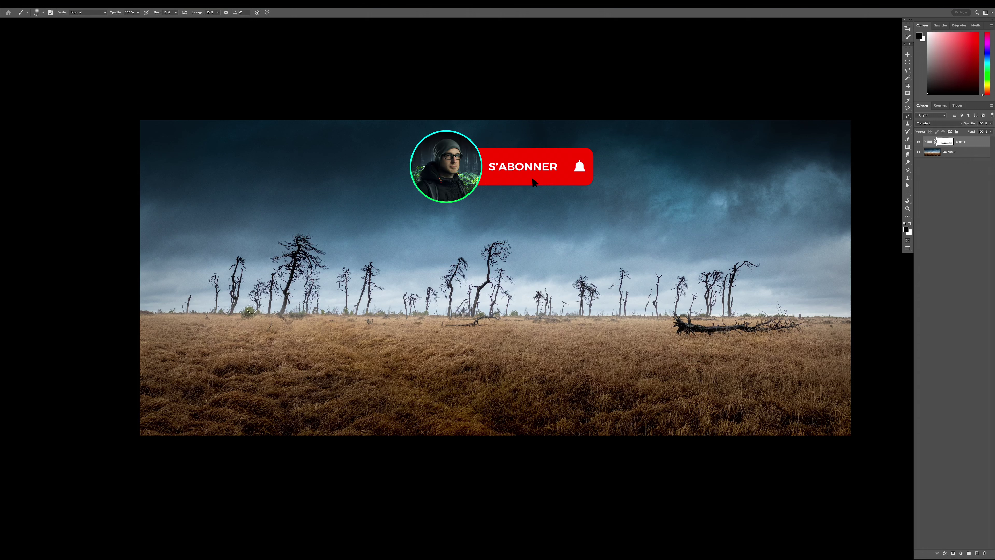
key("shift+0")
key("shift+2")
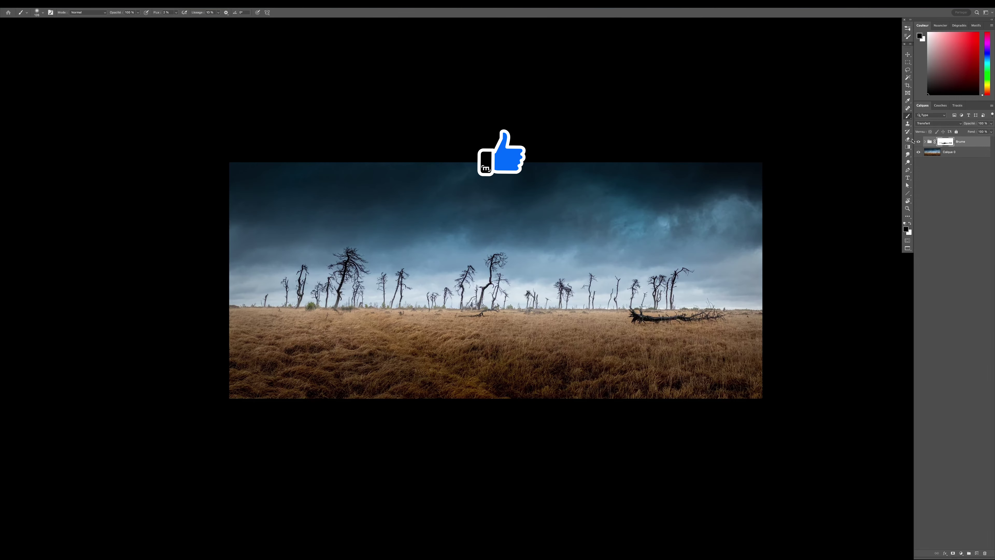
Toggle the Brume group's visibility to compare the landscape with and without the mist.
left_click(918, 141)
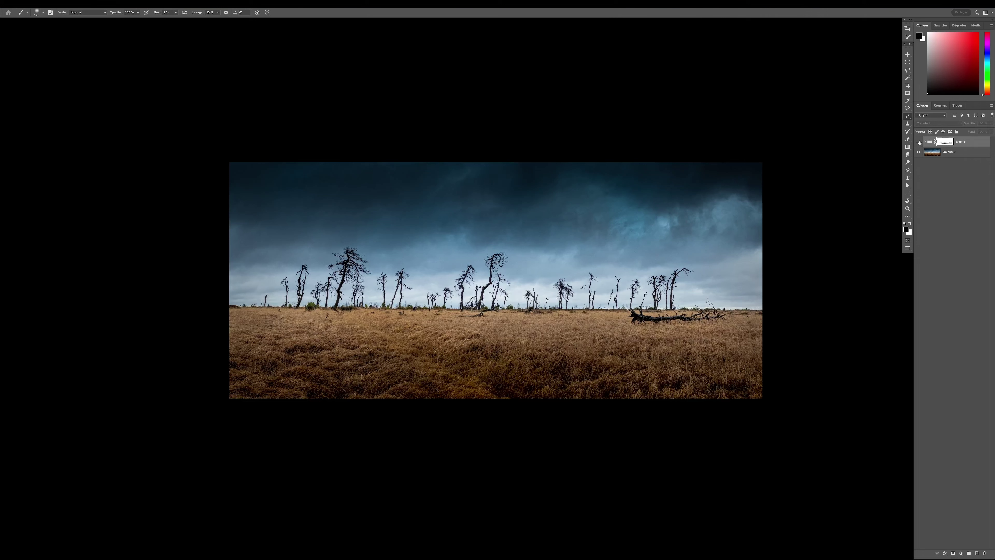
left_click(918, 142)
left_click(919, 142)
left_click(919, 142)
left_click(919, 142)
left_click(919, 142)
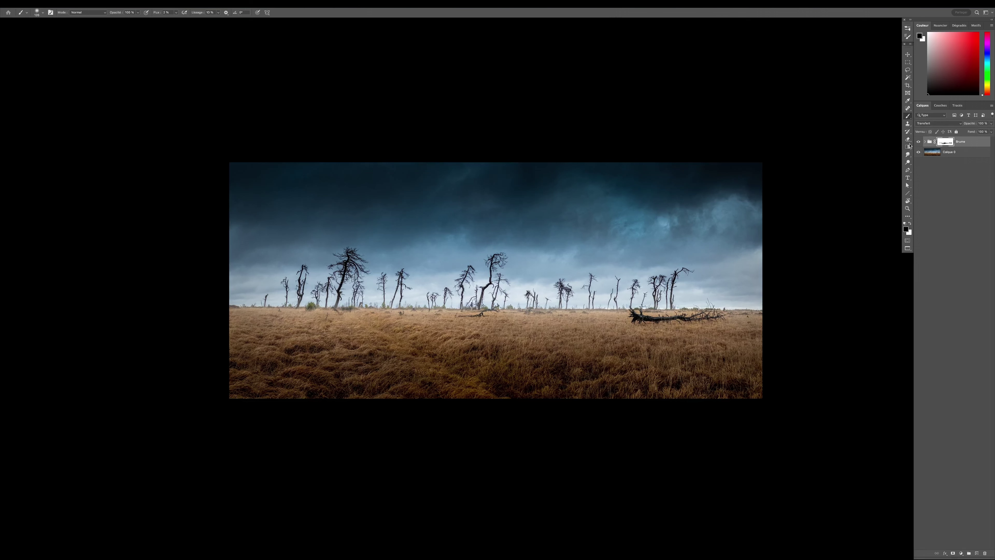
key("v")
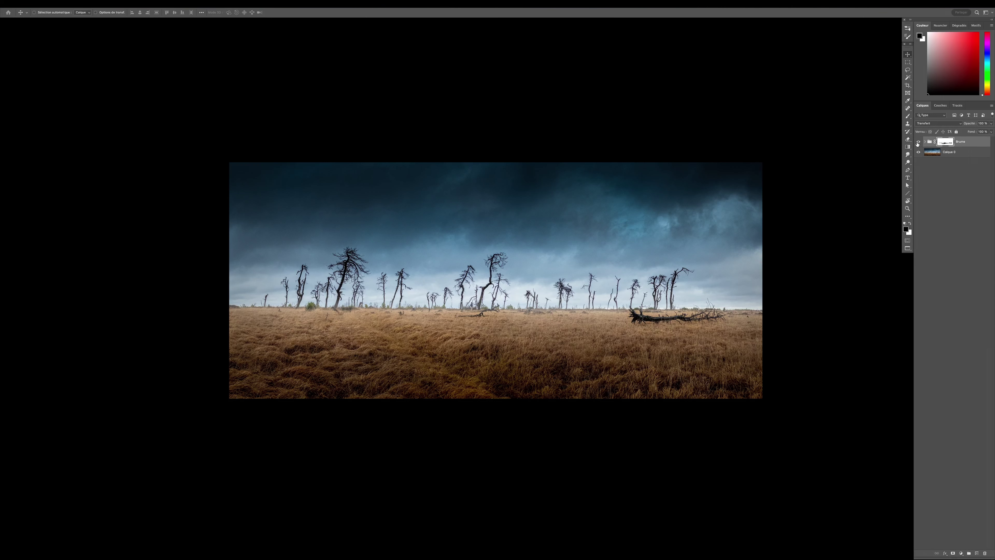
Hide the Brume group and add a layer named Retouche directly above the photo layer.
left_click(918, 142)
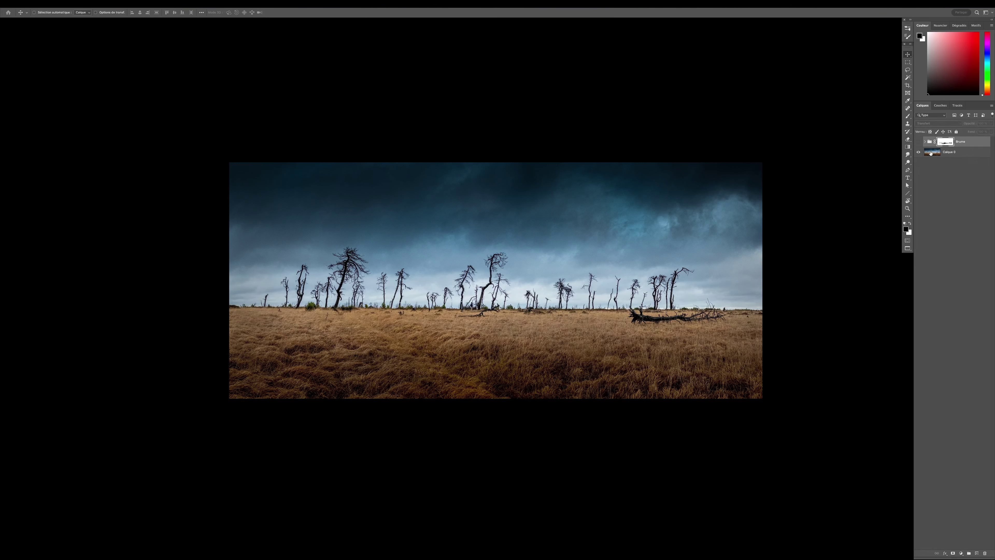
left_click(932, 152)
key("x")
left_click(977, 552)
double_click(950, 152)
type("Retouche")
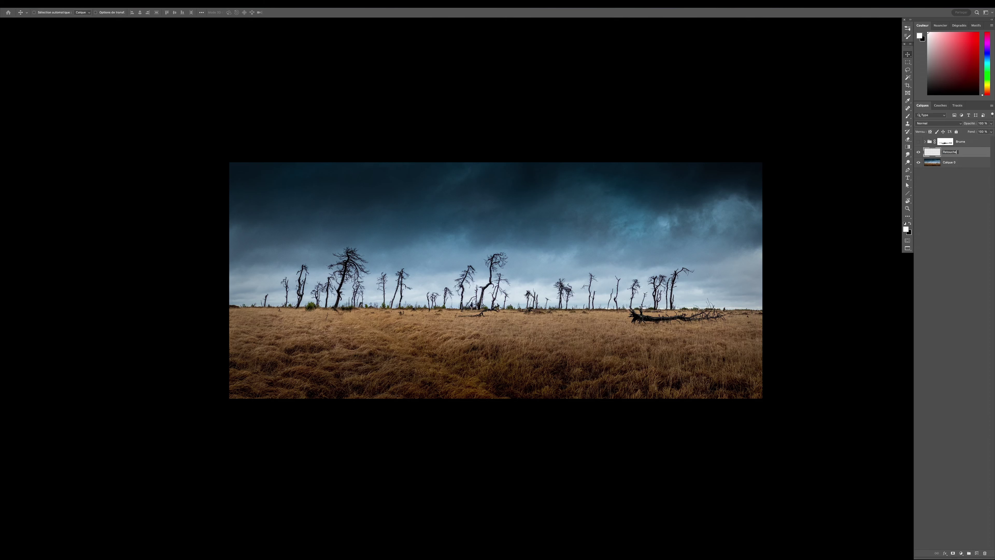
key("Return")
Select the Spot Healing Brush and set it to sample all layers for retouching on the Retouche layer.
key("z")
left_click(788, 319)
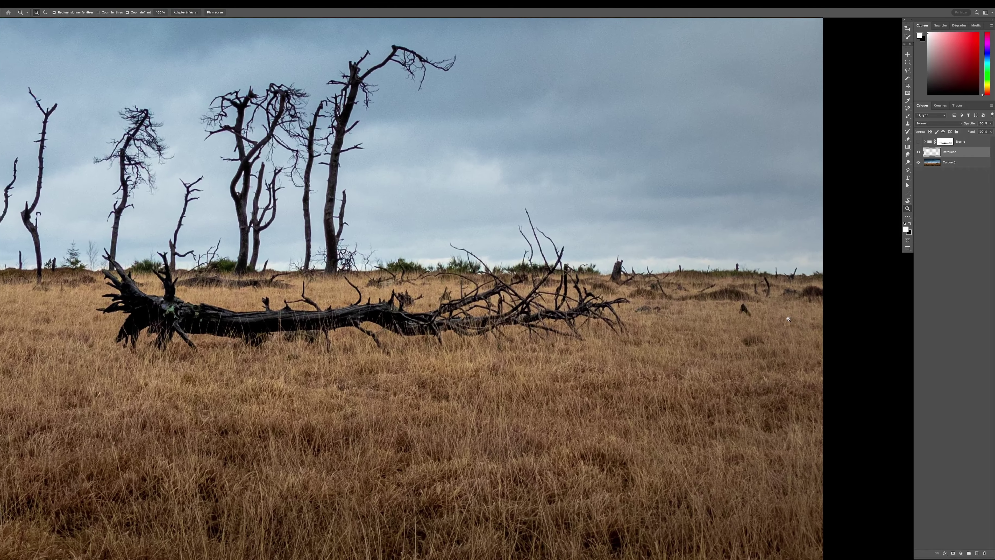
left_click_drag(788, 320, 670, 296)
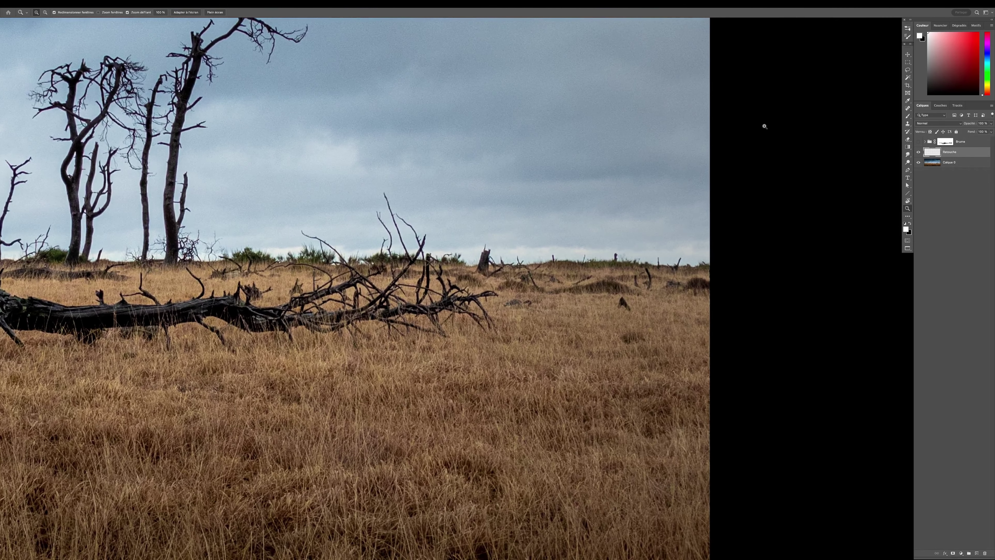
left_click(908, 109)
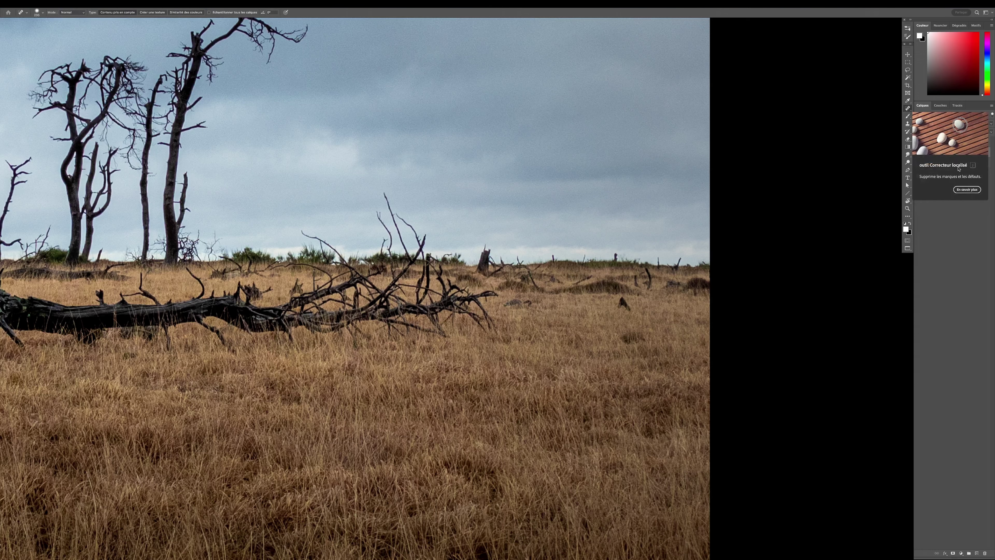
left_click_drag(654, 210, 560, 192)
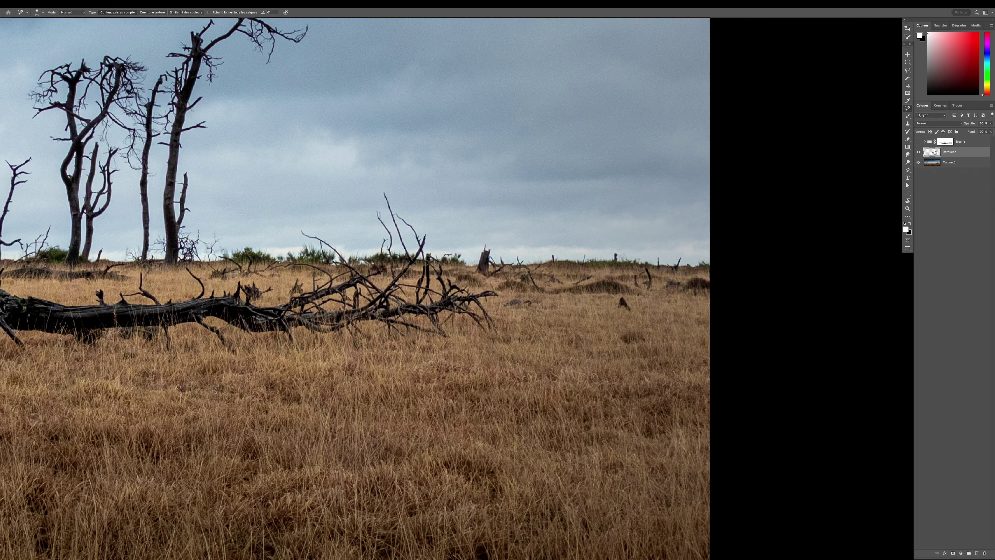
left_click(209, 13)
Examine the foreground grass, the edges of the panorama and the sky up close for elements that need retouching.
left_click_drag(566, 259, 511, 106)
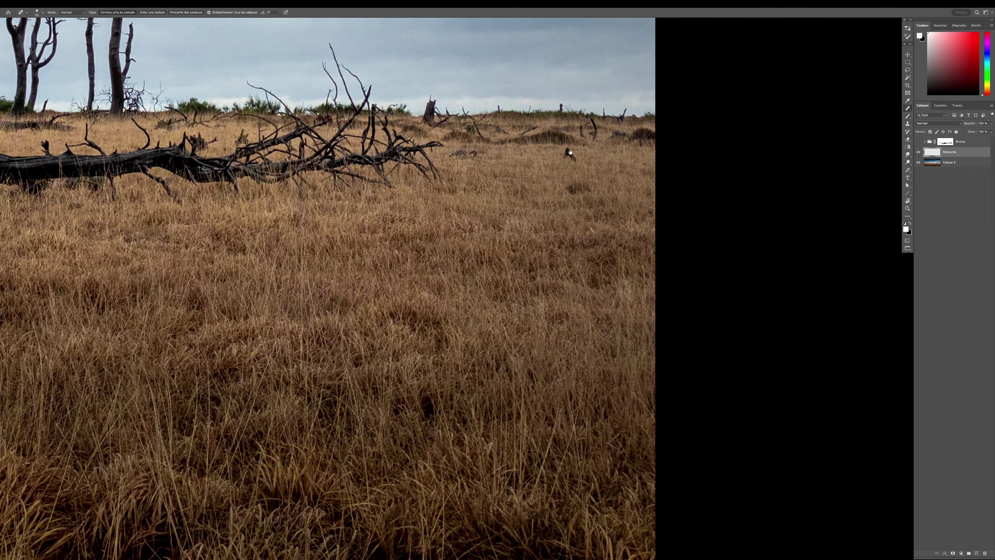
left_click_drag(585, 327, 611, 140)
left_click_drag(284, 354, 746, 317)
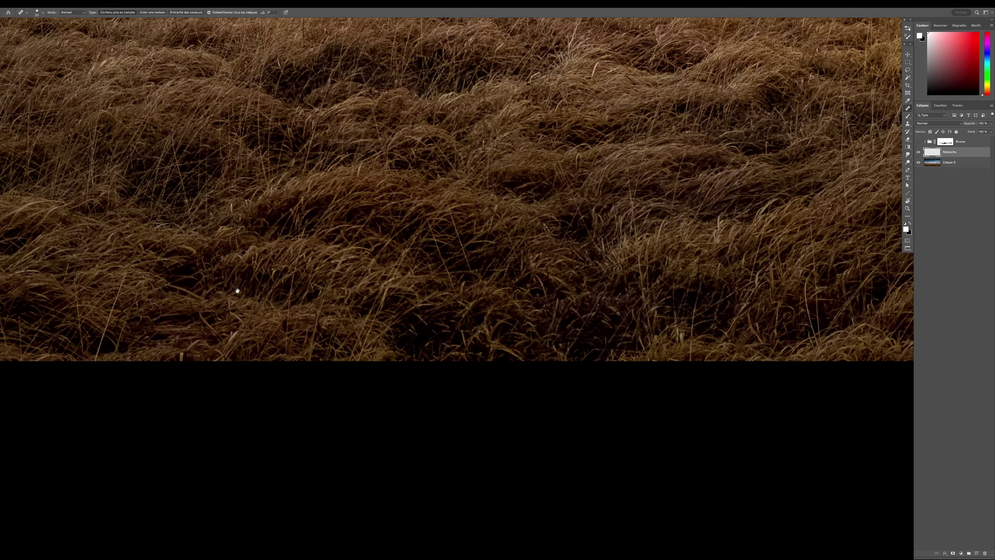
left_click_drag(236, 289, 469, 285)
left_click_drag(384, 158, 395, 252)
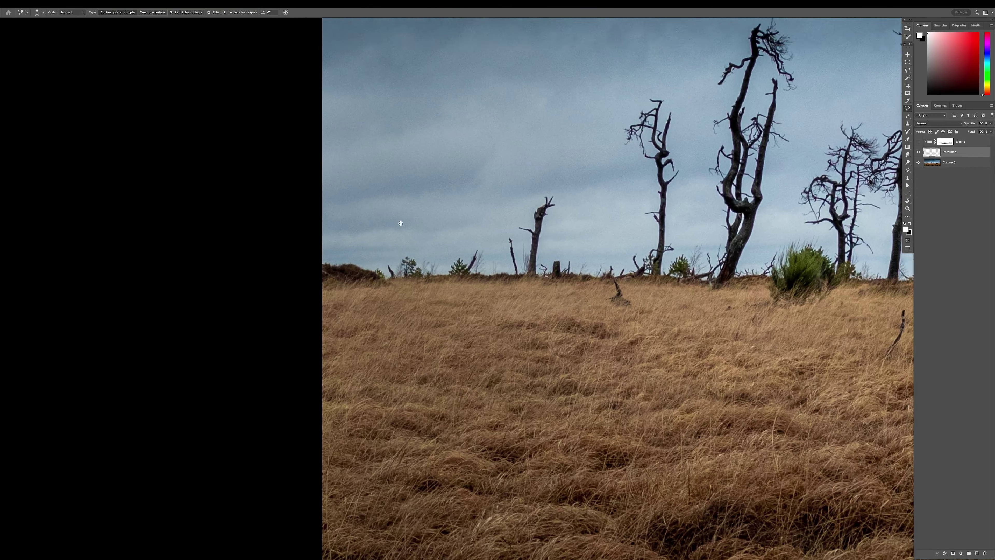
scroll(398, 220, "up", 10)
scroll(400, 223, "up", 15)
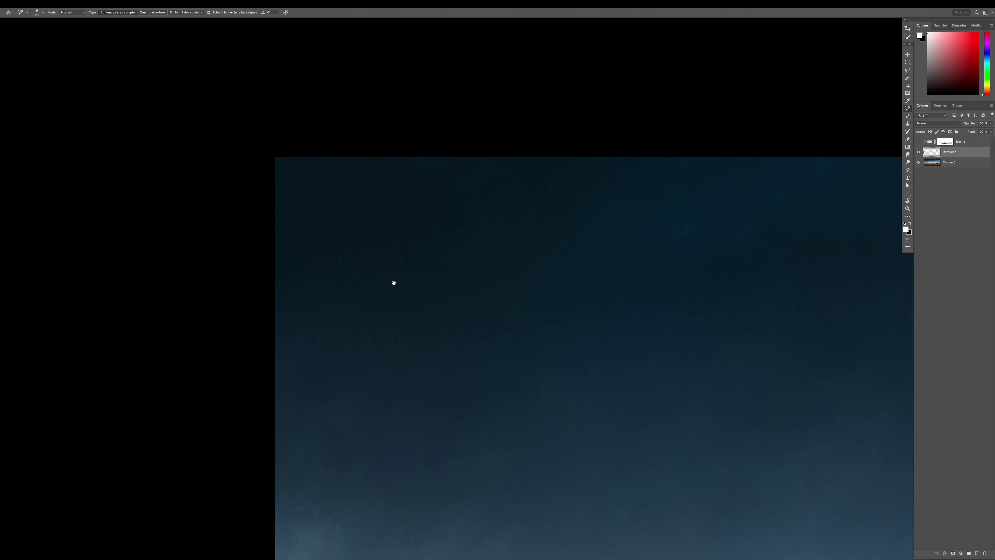
scroll(683, 279, "down", 5)
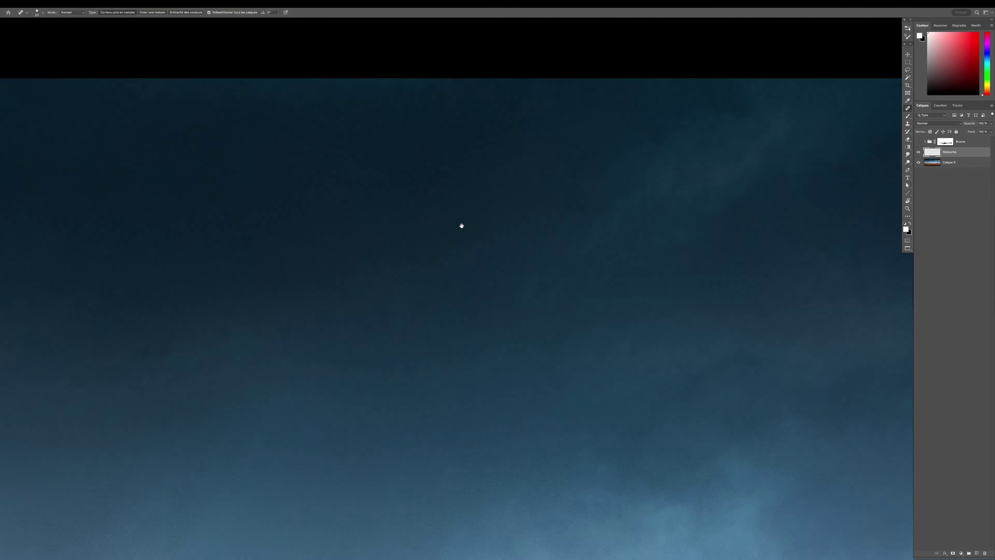
Remove the two people standing among the dead trees on the horizon with the Spot Healing Brush.
key("ctrl+0")
key("z")
left_click_drag(161, 302, 287, 291)
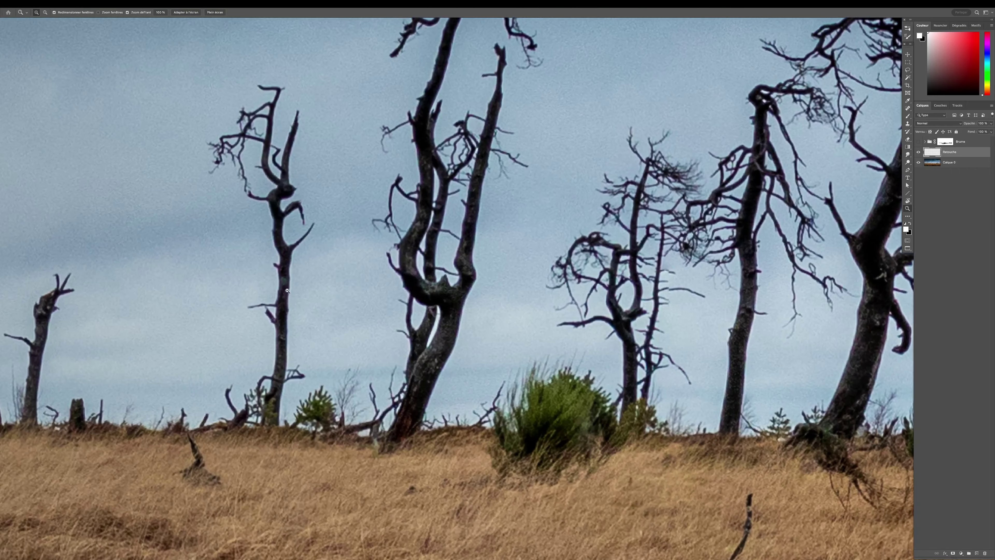
mouse_move(623, 323)
left_mouse_down()
mouse_move(496, 261)
mouse_move(450, 254)
mouse_move(436, 264)
left_mouse_up()
key("j")
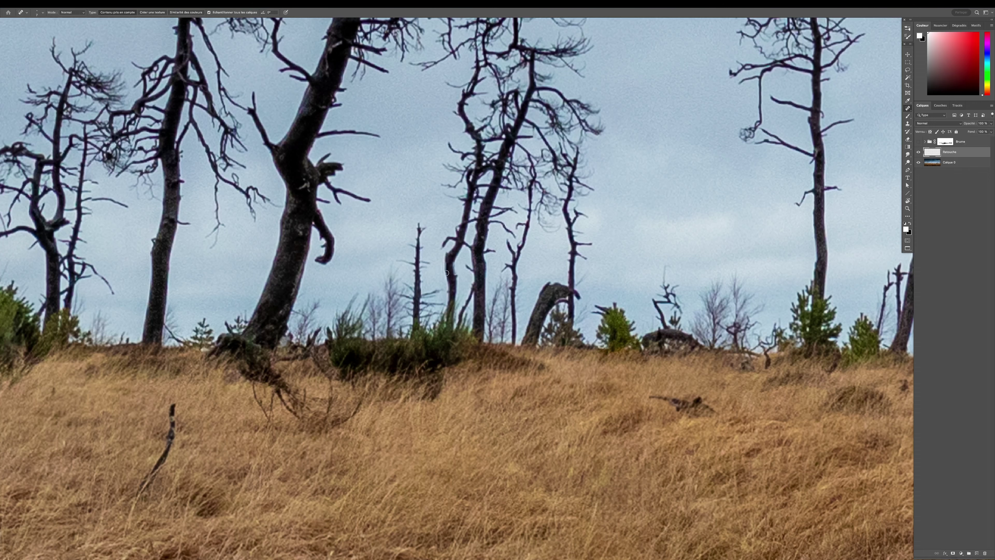
left_click_drag(570, 242, 379, 230)
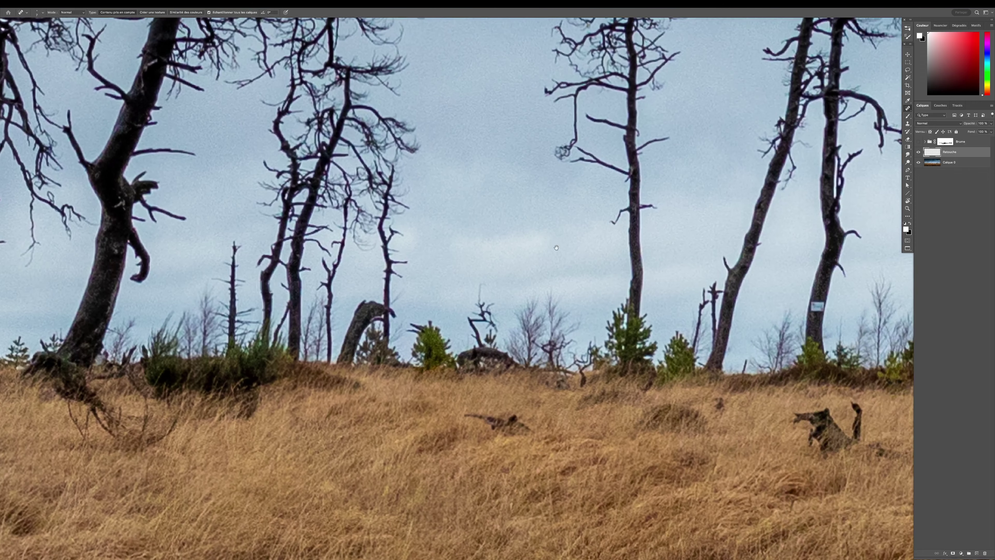
left_click_drag(666, 235, 478, 221)
mouse_move(597, 231)
left_mouse_down()
mouse_move(509, 223)
mouse_move(539, 243)
left_mouse_up()
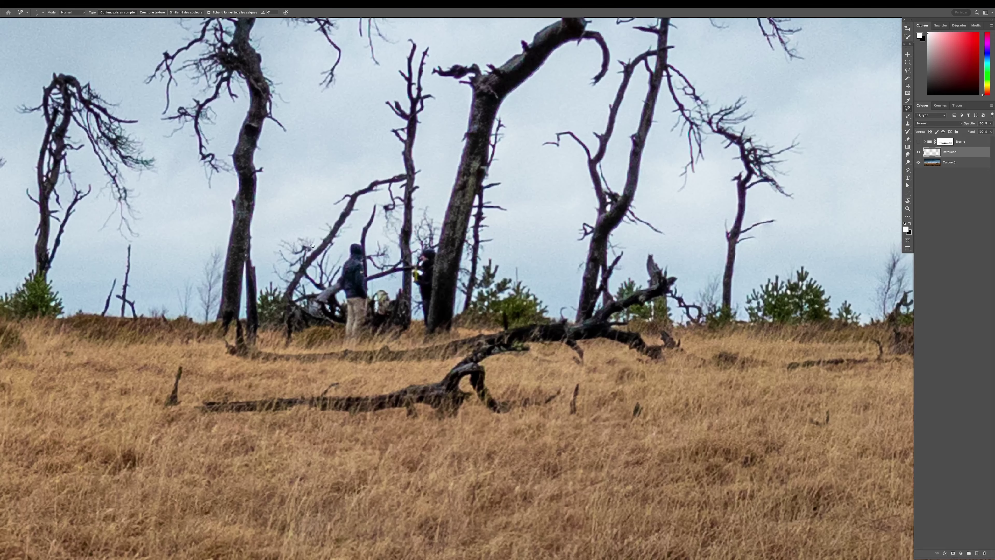
left_click_drag(310, 235, 448, 236)
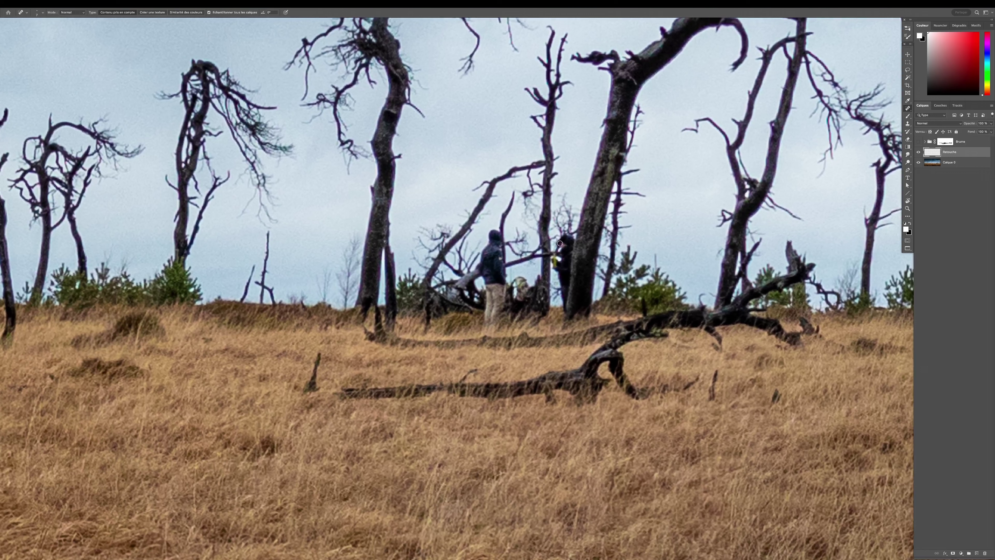
left_click_drag(571, 248, 572, 237)
left_click_drag(558, 270, 557, 253)
left_click_drag(494, 238, 487, 257)
left_click_drag(497, 278, 489, 312)
left_click_drag(497, 246, 484, 260)
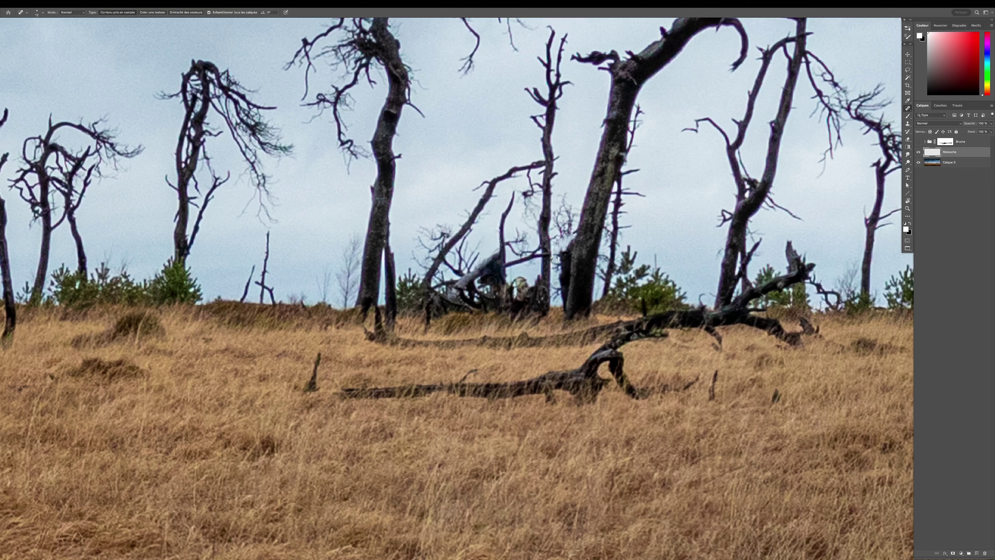
Touch up the retouched area beside the thick trunk with the Clone Stamp and toggle the Retouche layer to compare.
key("s")
left_click_drag(562, 232, 561, 233)
right_click(579, 233)
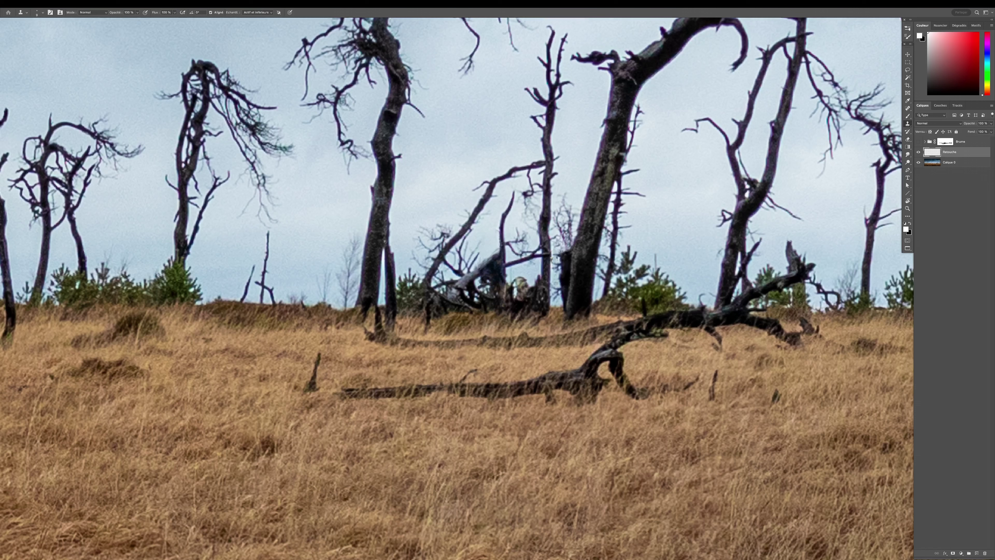
left_click(918, 152)
left_click(918, 152)
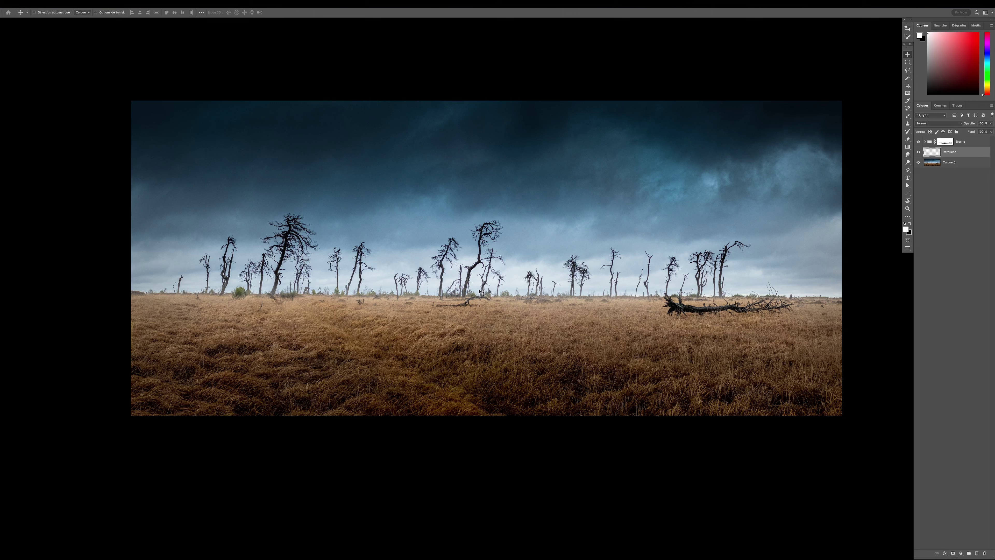
Add a Curves adjustment layer above the Brume group and duplicate it.
key("alt+bracketright")
key("x")
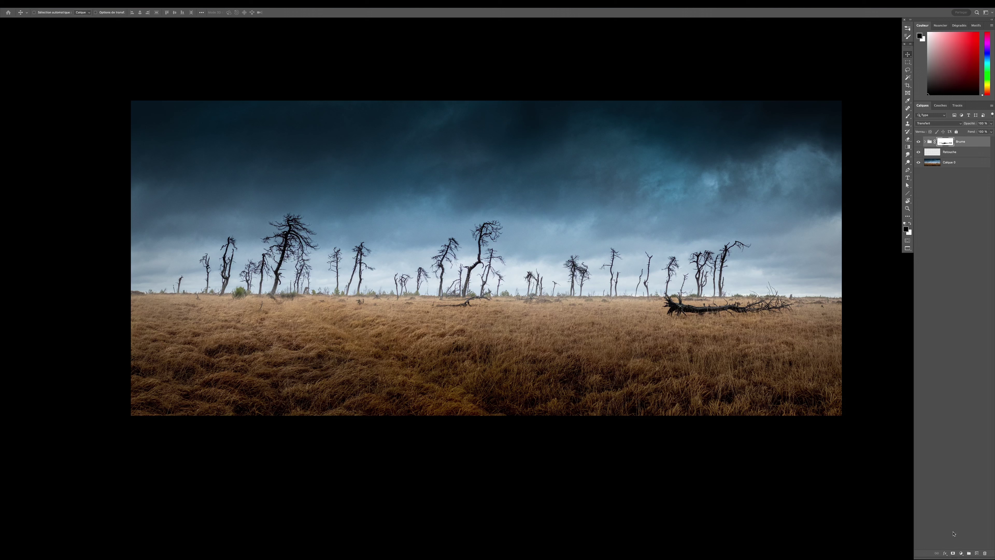
left_click(961, 552)
left_click(939, 457)
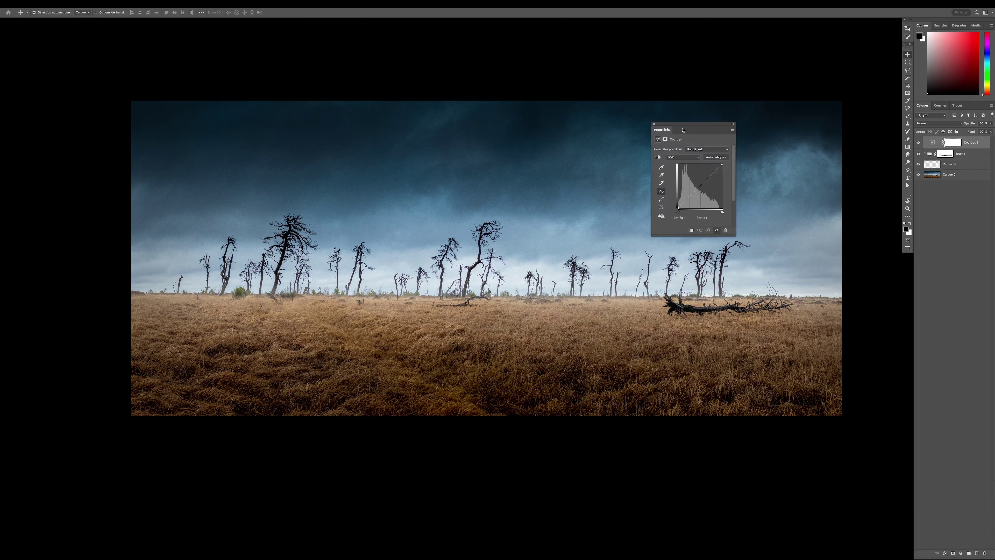
key("super+j")
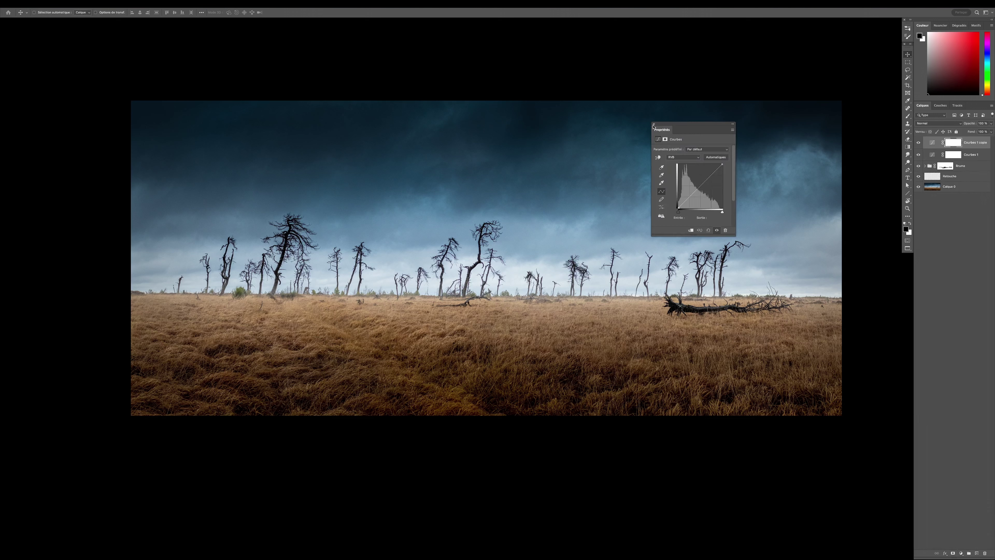
left_click(654, 124)
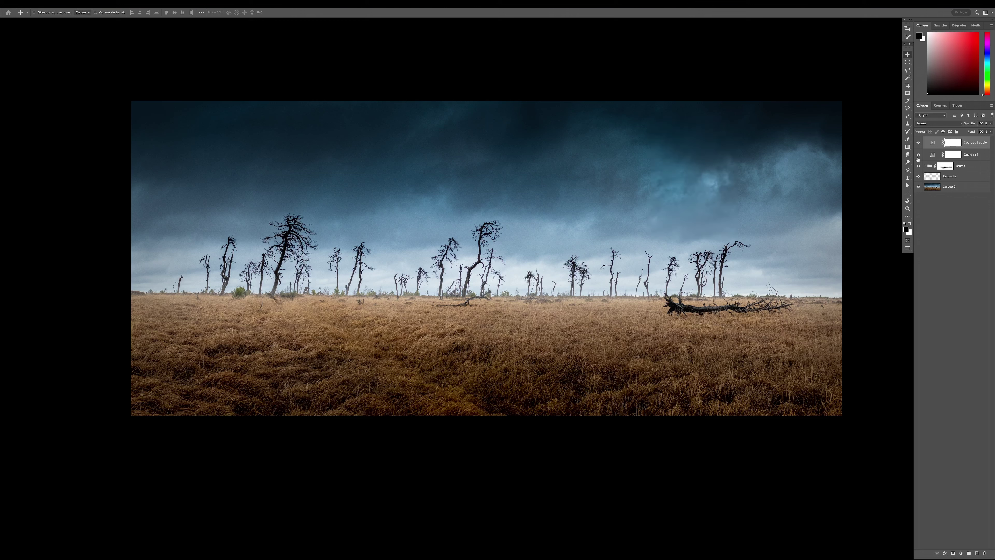
Brighten the image by raising the curve of the lower Curves layer, and hide that layer.
left_click(930, 155)
double_click(931, 154)
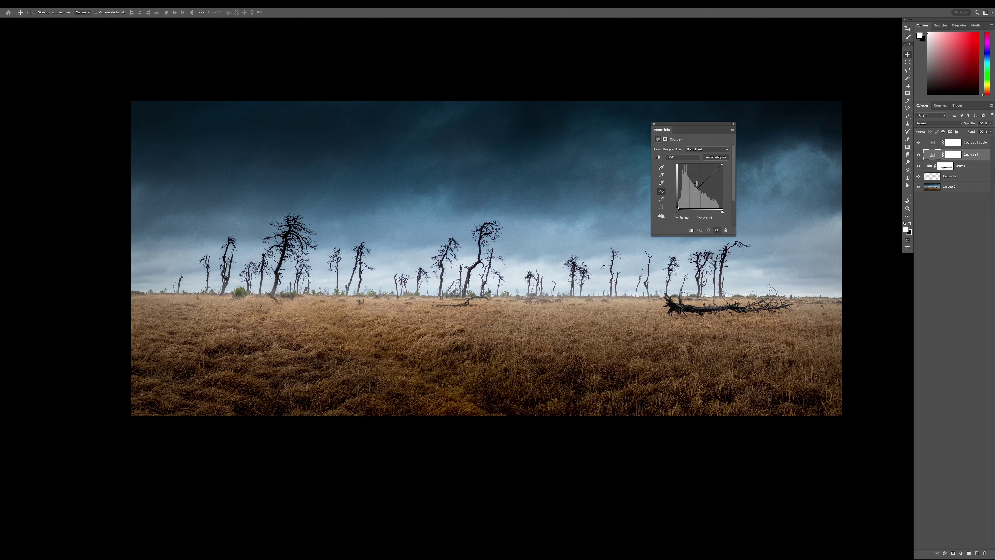
left_click_drag(700, 185, 704, 175)
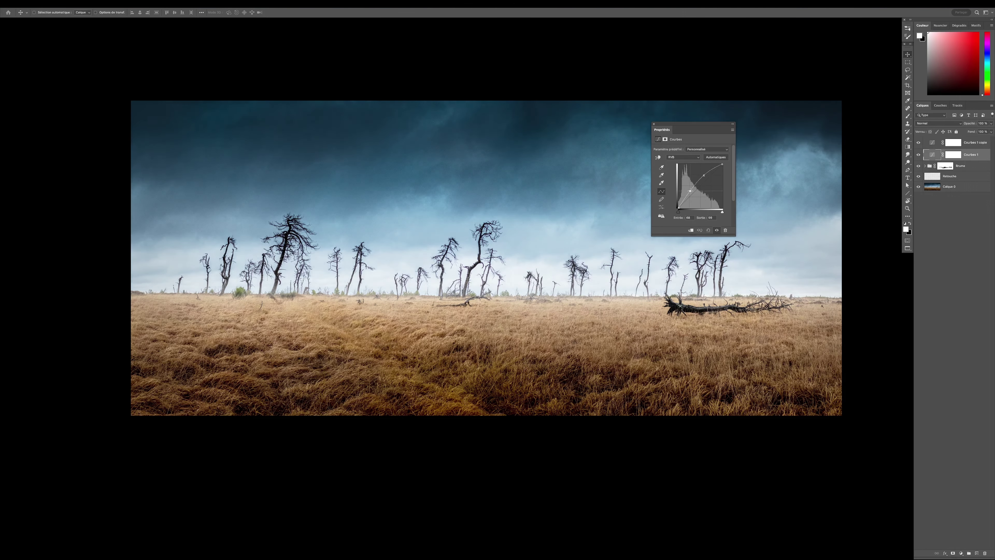
left_click(918, 155)
Darken the image with the curve of the duplicated Curves layer and rename that layer Dodge.
left_click(934, 143)
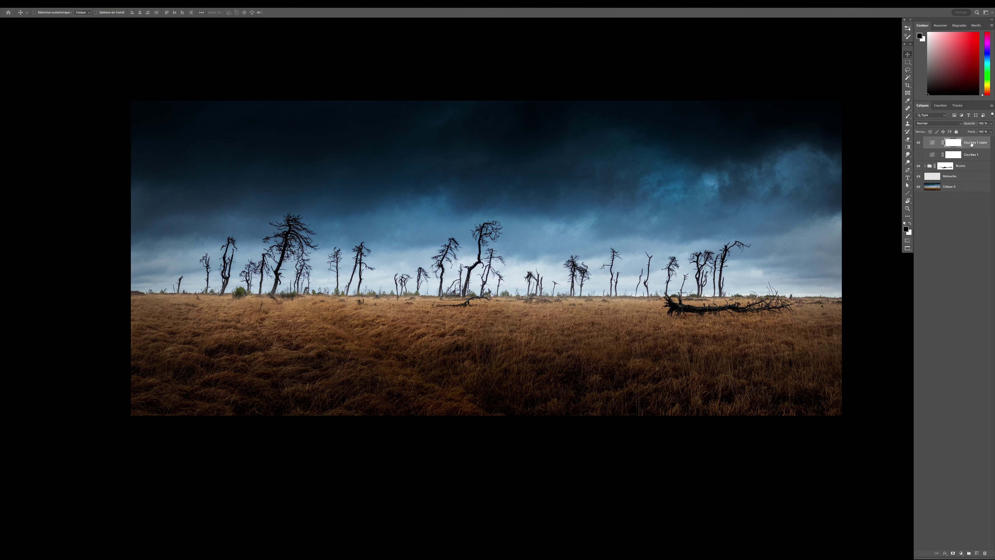
key("x")
double_click(972, 143)
type("Dodge")
key("Return")
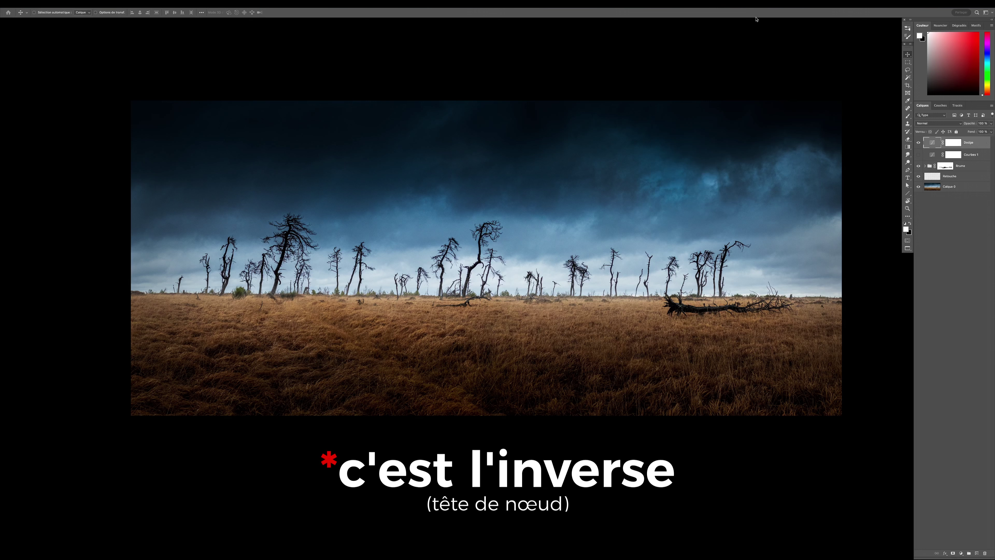
Show the brightening Curves layer again and rename it Burn.
left_click(918, 154)
key("x")
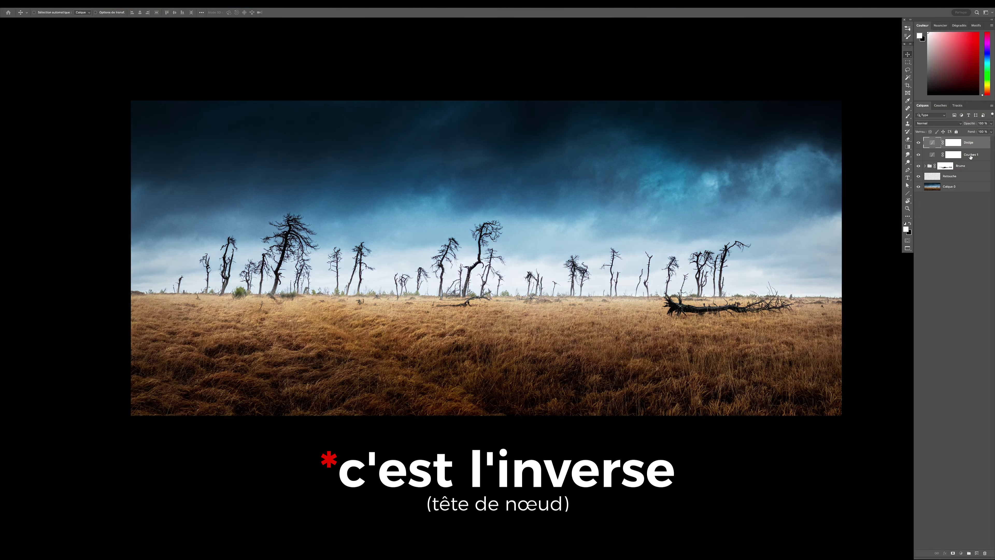
double_click(967, 154)
type("B")
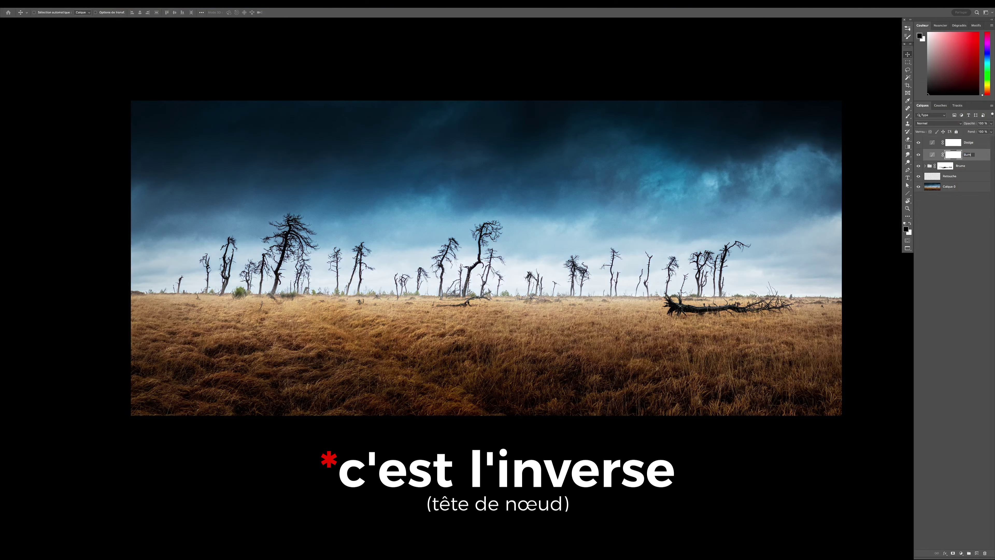
type("urn")
key("Return")
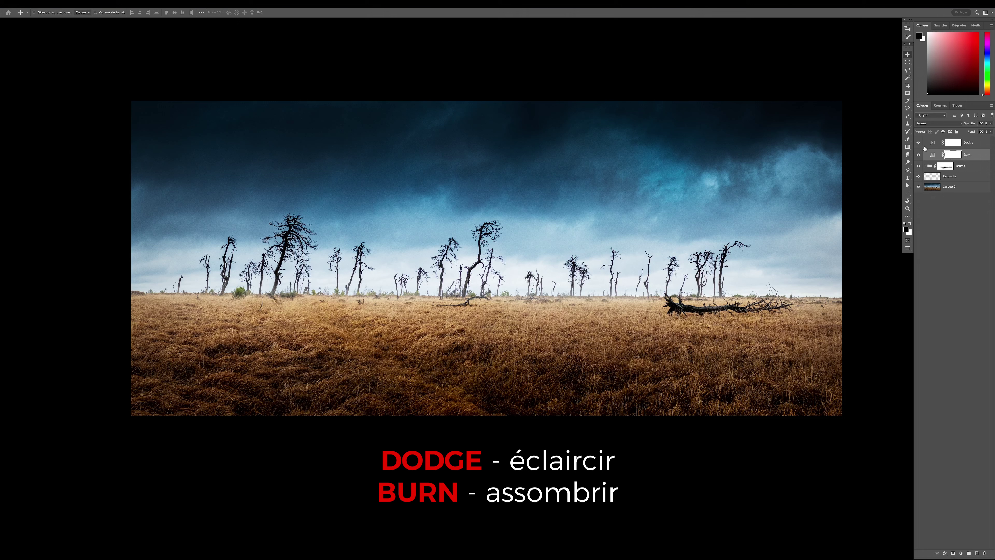
Group the Dodge and Burn layers and name the group D&B.
left_click(932, 144, "shift")
key("x")
left_click_drag(923, 142, 934, 145)
key("ctrl+g")
double_click(939, 137)
type("D&B")
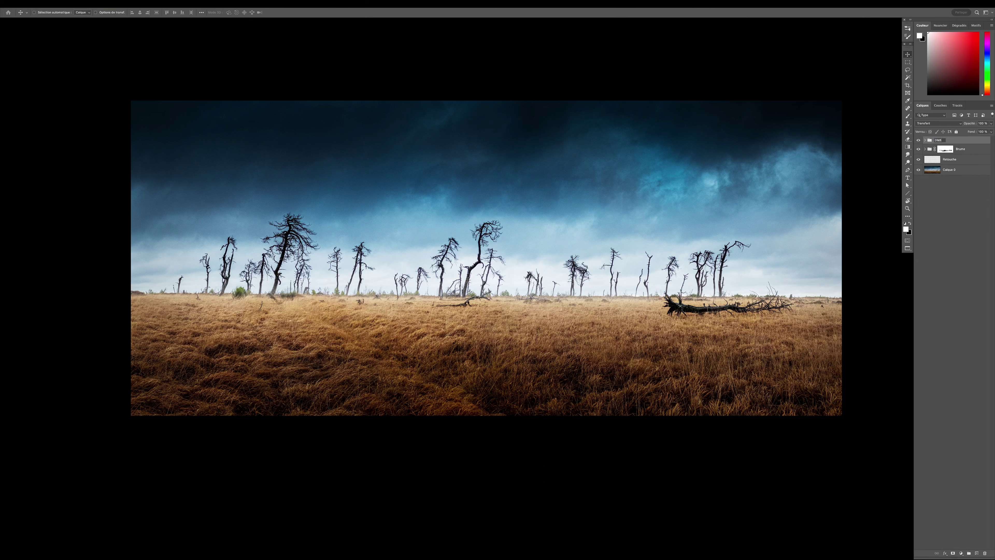
key("Return")
Expand the D&B group and invert the Burn and Dodge layer masks to black.
left_click(924, 140)
left_click(938, 158)
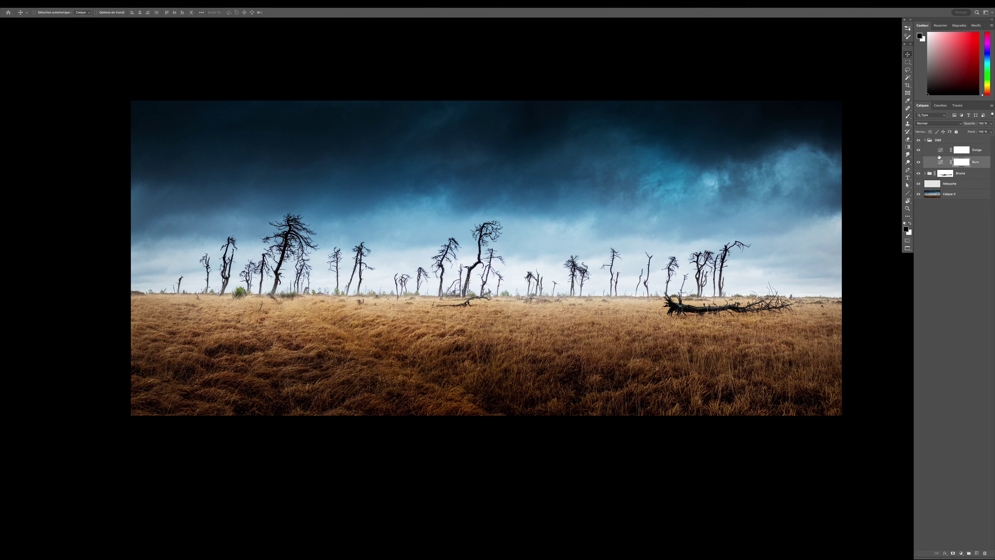
key("ctrl+i")
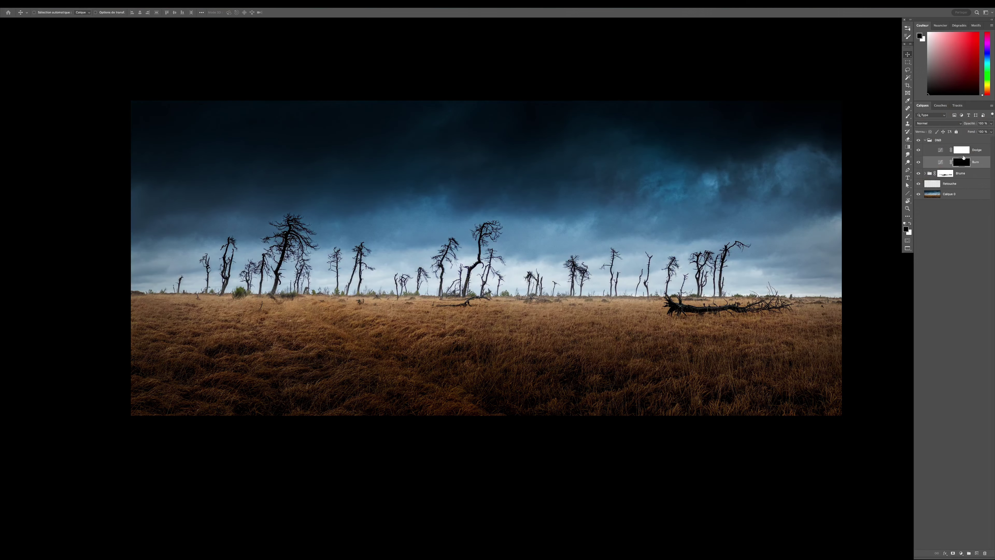
left_click(960, 147)
key("ctrl+i")
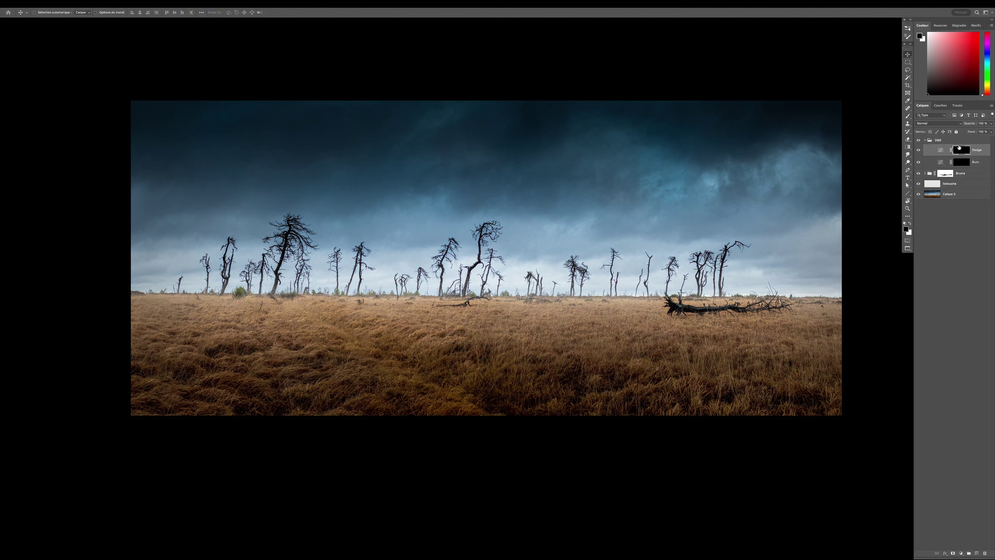
left_click(919, 140)
Paint white on the Burn layer's mask over the grass to lighten it, using a soft brush at 2% and 4% flow.
left_click(962, 162)
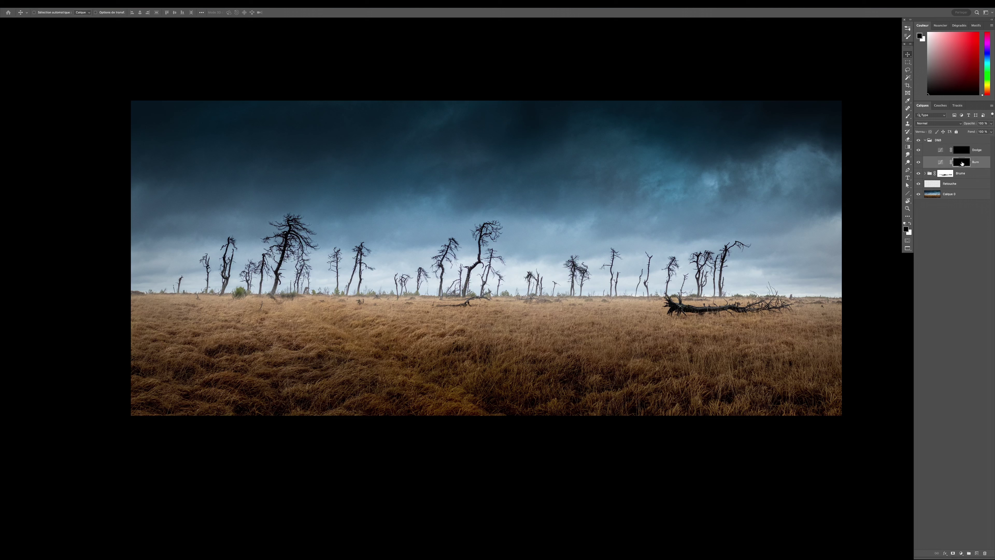
left_click(910, 223)
key("b")
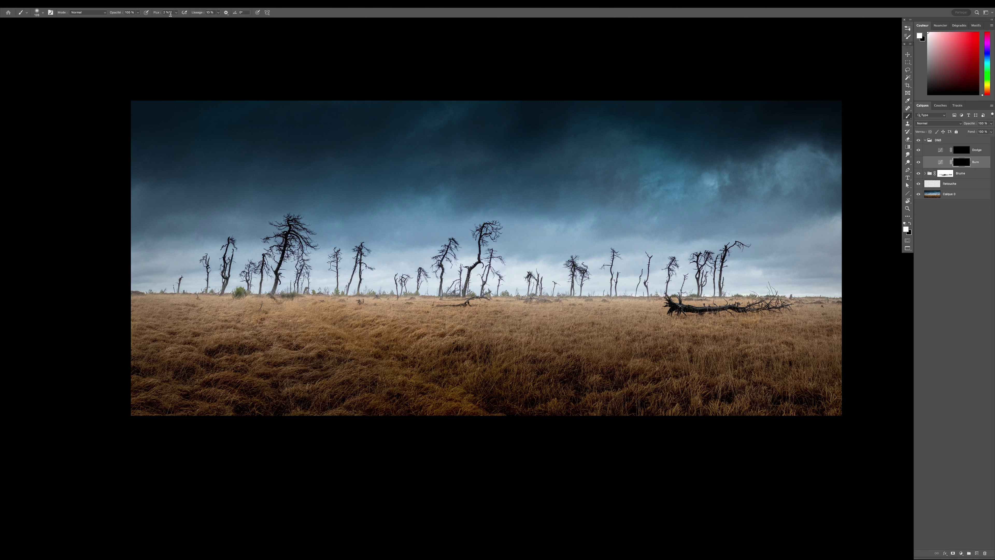
left_click_drag(432, 298, 451, 297)
left_click_drag(525, 359, 512, 365)
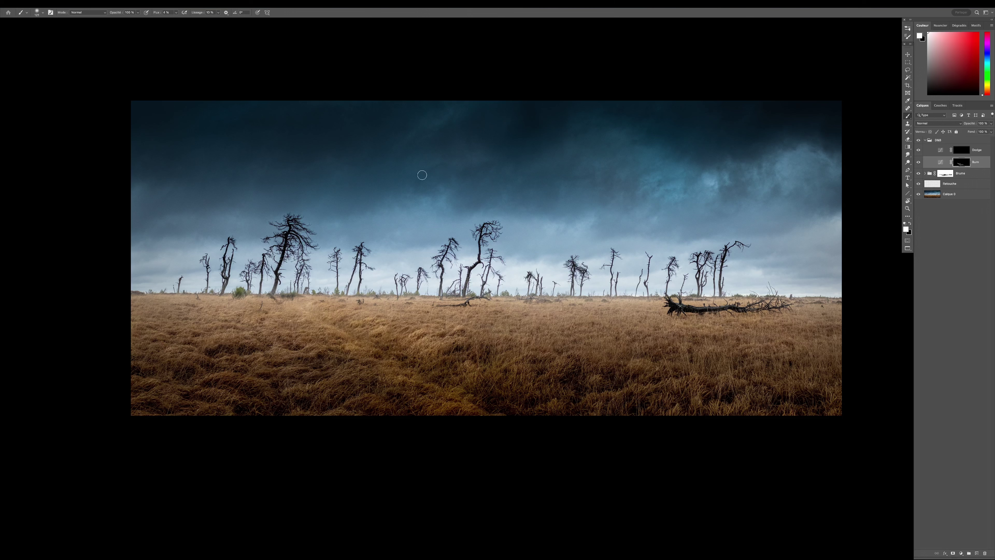
Paint white on the Burn layer's mask over the clouds and the fallen trunk, and compare the image with and without that layer.
left_click_drag(420, 202, 433, 202)
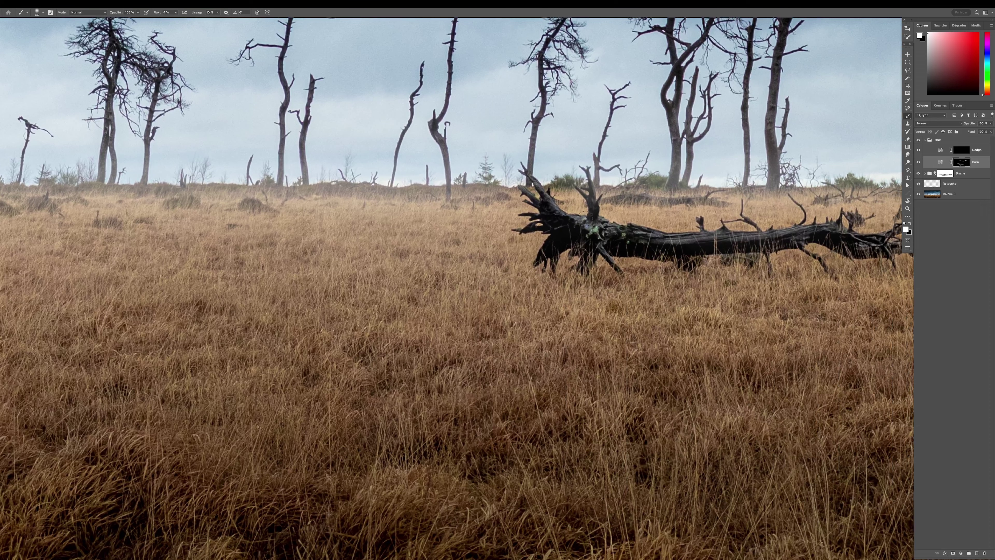
left_click_drag(599, 224, 595, 225)
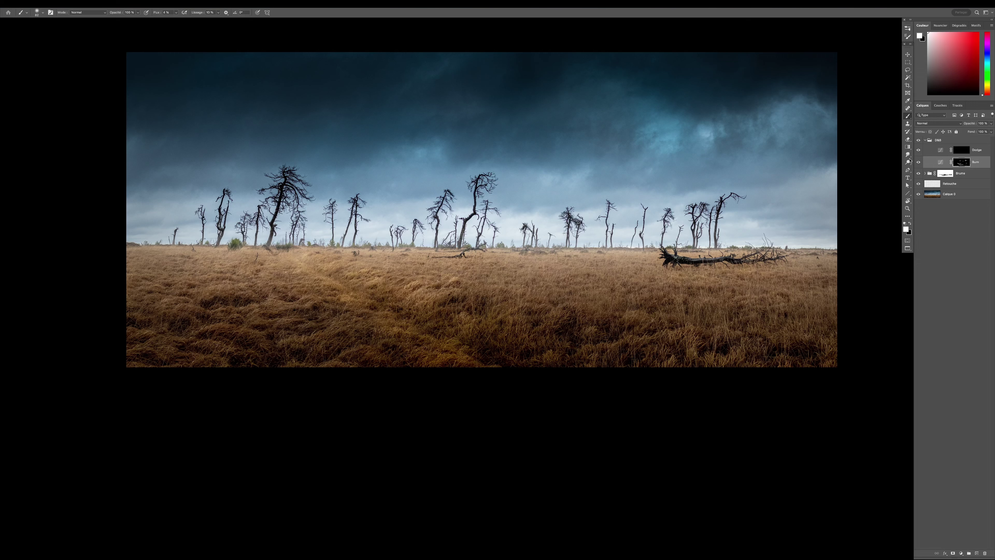
left_click(918, 162)
left_click(917, 163)
left_click(918, 162)
left_click(918, 163)
left_click(918, 163)
left_click(919, 162)
left_click(919, 163)
left_click(919, 163)
Paint white on the Dodge layer's mask along the path through the grass to darken its edges, adjusting the brush size.
left_click(962, 152)
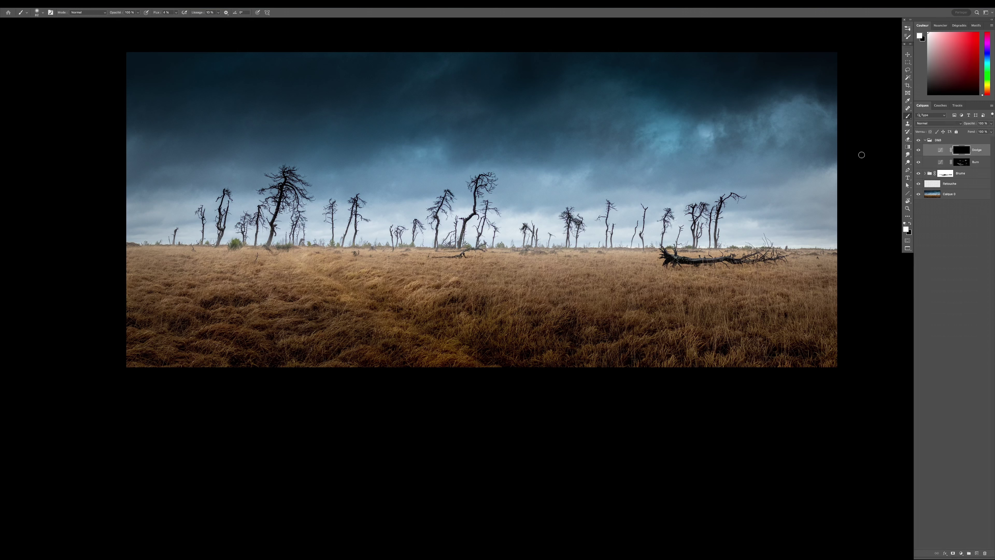
left_click_drag(451, 304, 458, 304)
mouse_move(372, 287)
left_mouse_down()
mouse_move(382, 288)
mouse_move(342, 266)
left_mouse_up()
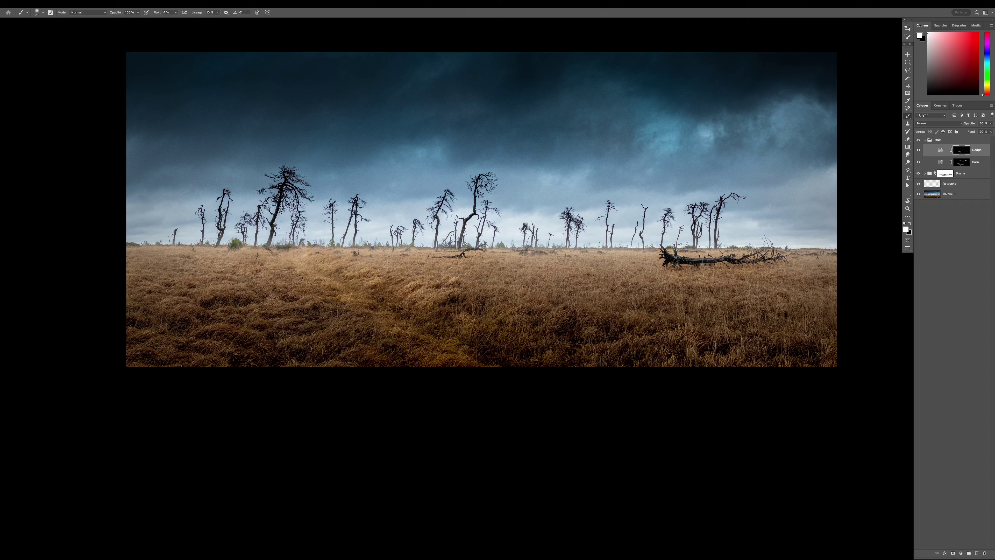
key("bracketright")
key("bracketright")
key("bracketright")
key("bracketright")
key("bracketleft")
key("bracketleft")
key("bracketleft")
key("bracketleft")
Compare the image with and without the Dodge layer, and reselect the Burn layer's mask.
left_click(917, 150)
left_click(917, 150)
left_click(917, 150)
left_click(917, 150)
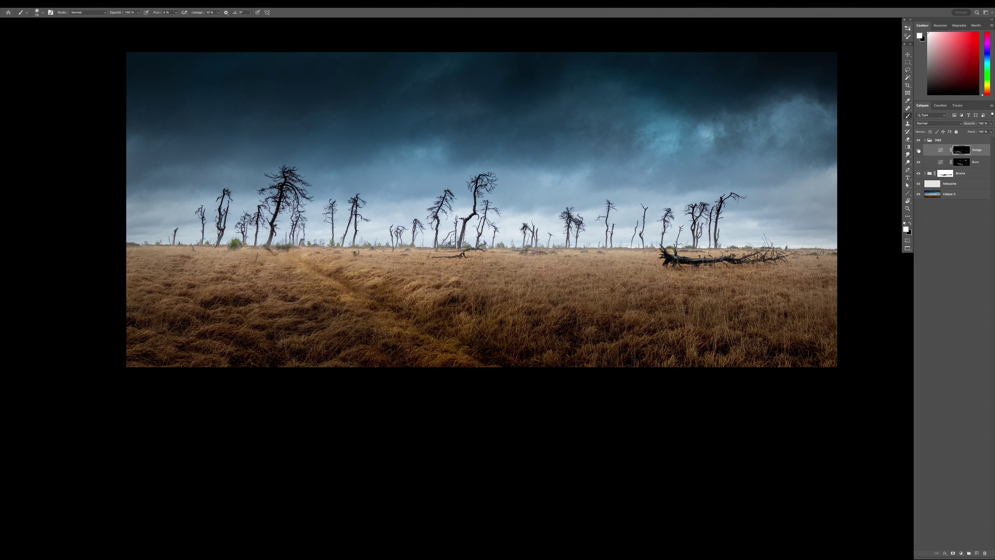
left_click(961, 165)
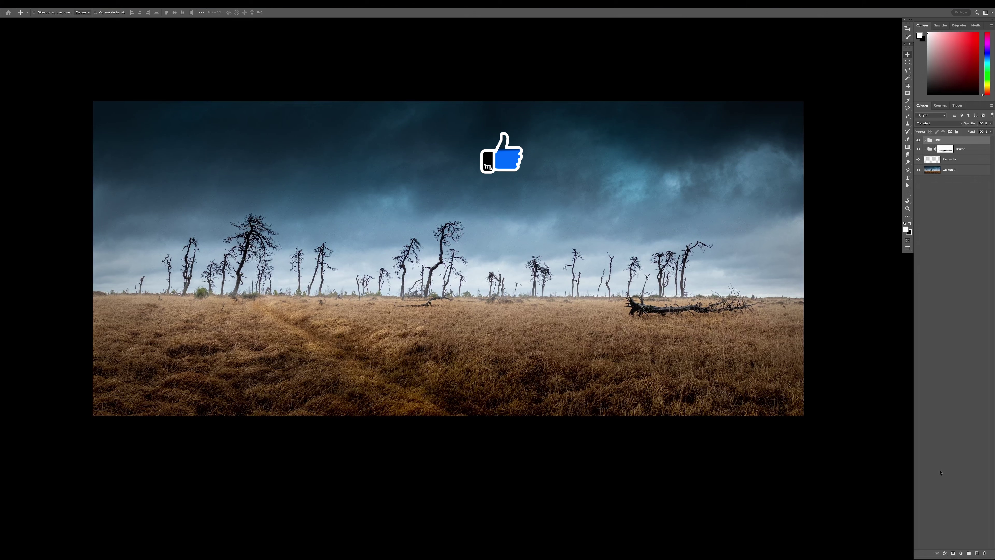
Add a Curves adjustment layer above the D&B group and pull the midtones down to darken the whole image.
left_click(961, 551)
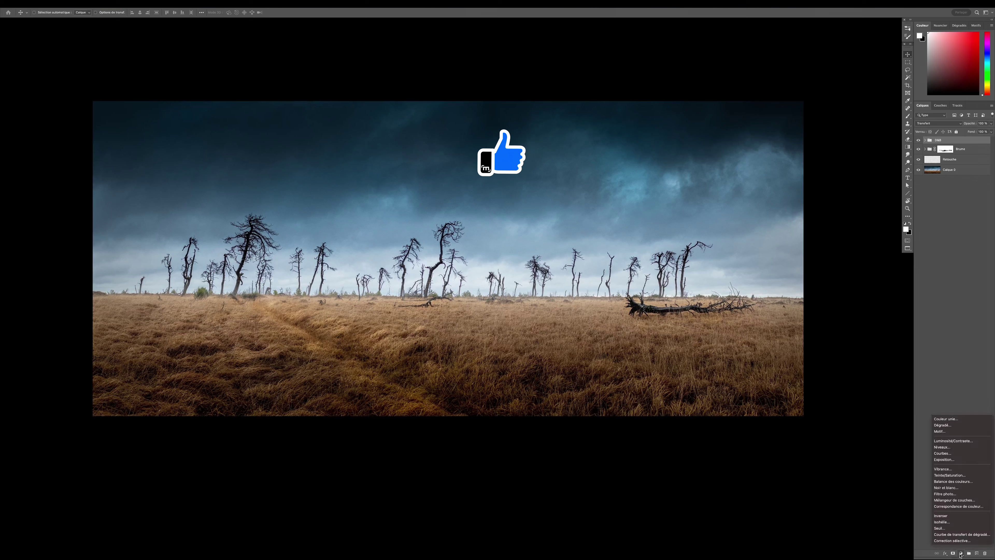
left_click(942, 453)
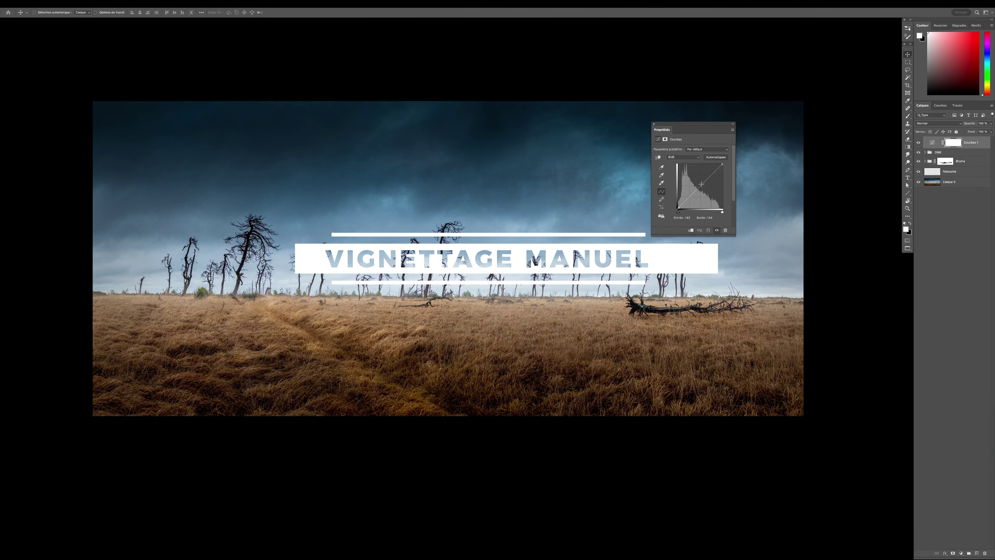
mouse_move(702, 185)
left_mouse_down()
mouse_move(704, 177)
mouse_move(694, 196)
left_mouse_up()
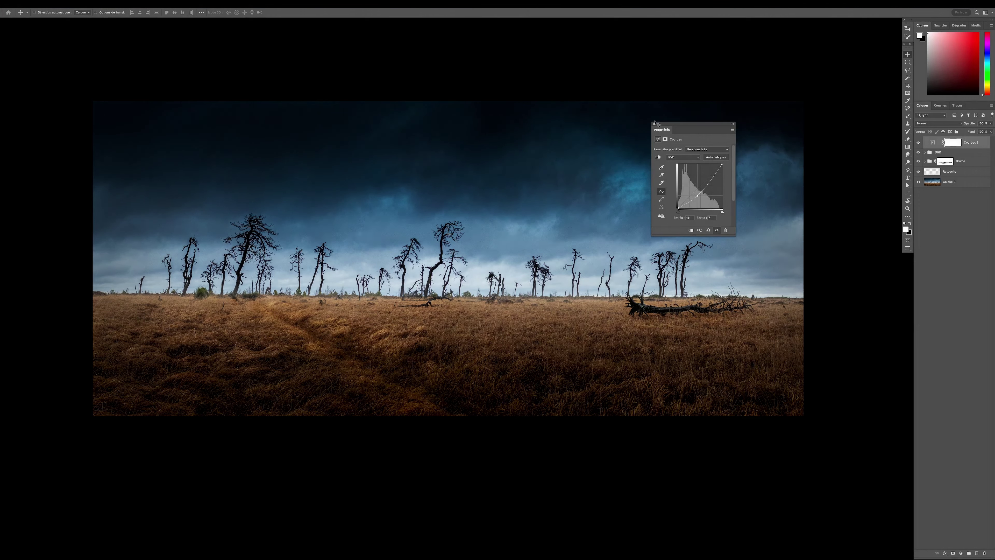
Rename the darkening Curves layer Vignette and invert its mask to black.
double_click(970, 143)
type("Vig")
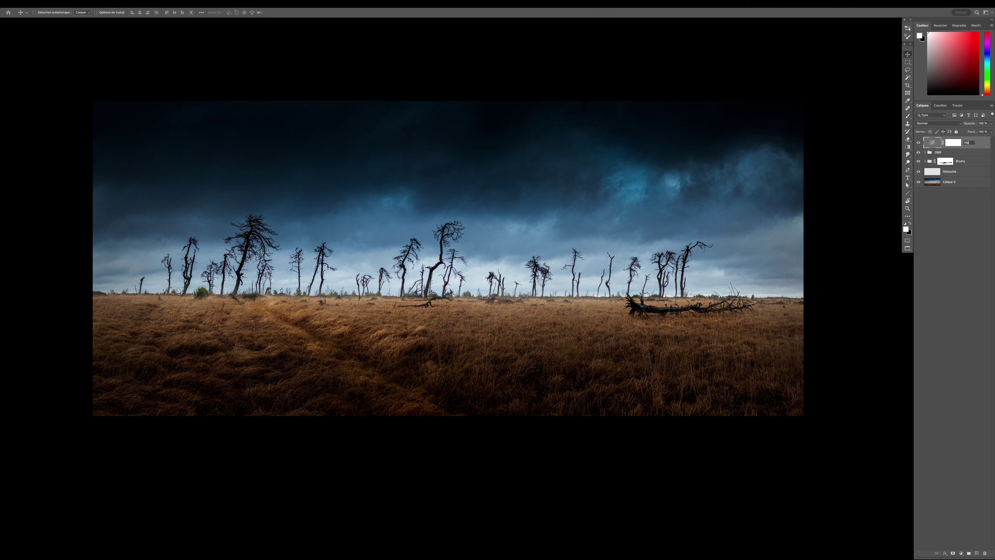
key("Return")
left_click(947, 143)
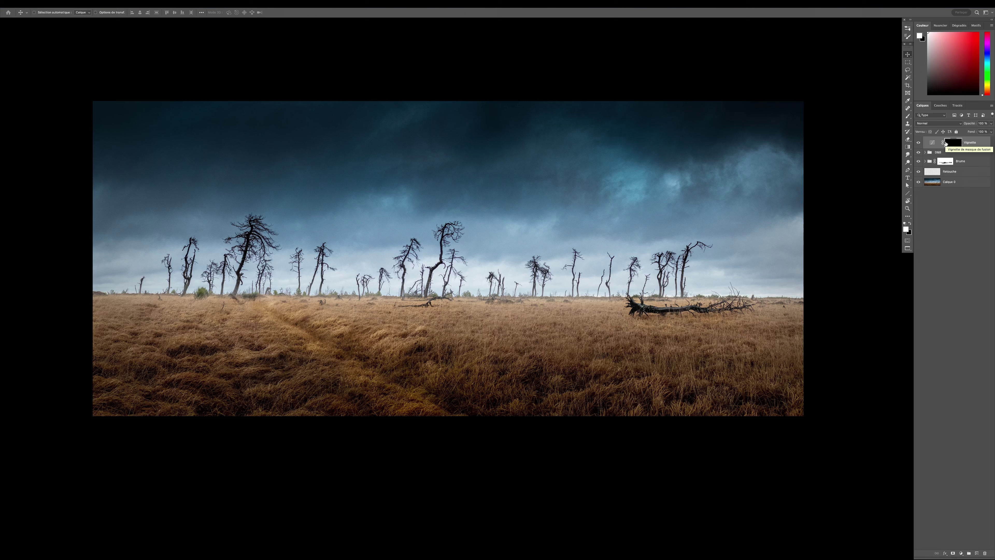
Paint white on the Vignette layer's mask around the image edges and over the outer grass with a large soft low-flow brush.
key("ctrl+minus")
key("b")
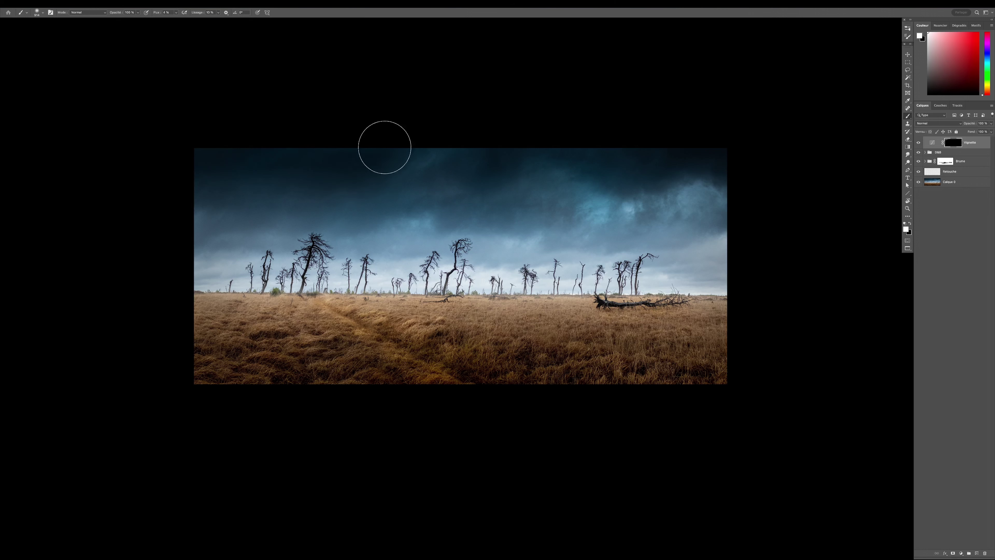
left_click_drag(717, 192, 744, 318)
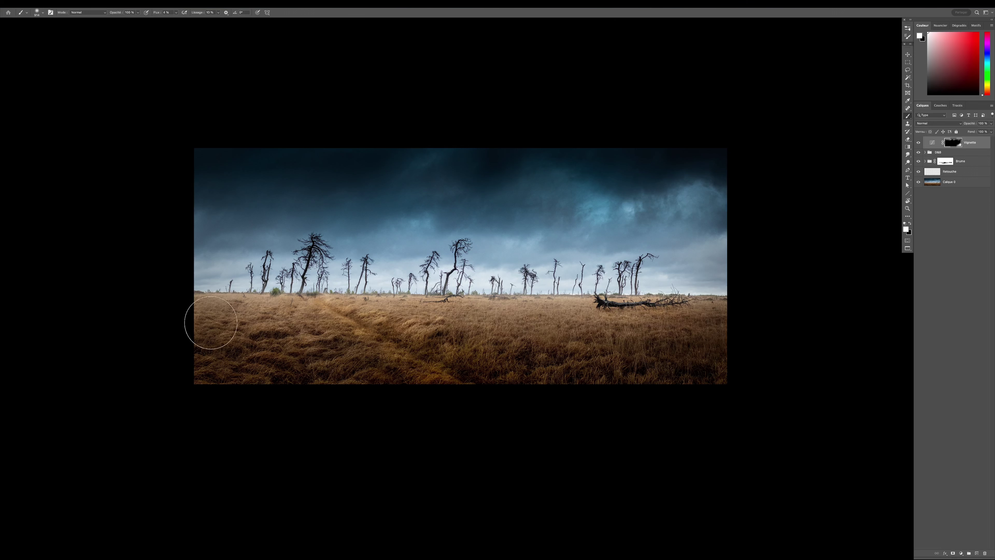
left_click_drag(210, 322, 222, 285)
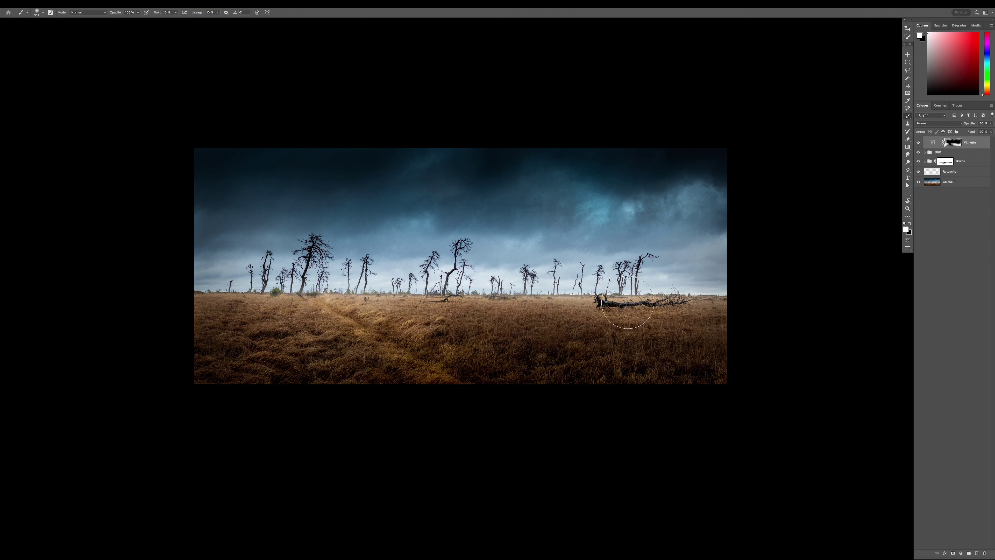
Compare the image with and without the Vignette layer, and inspect its painted mask on its own.
key("v")
left_click(918, 143)
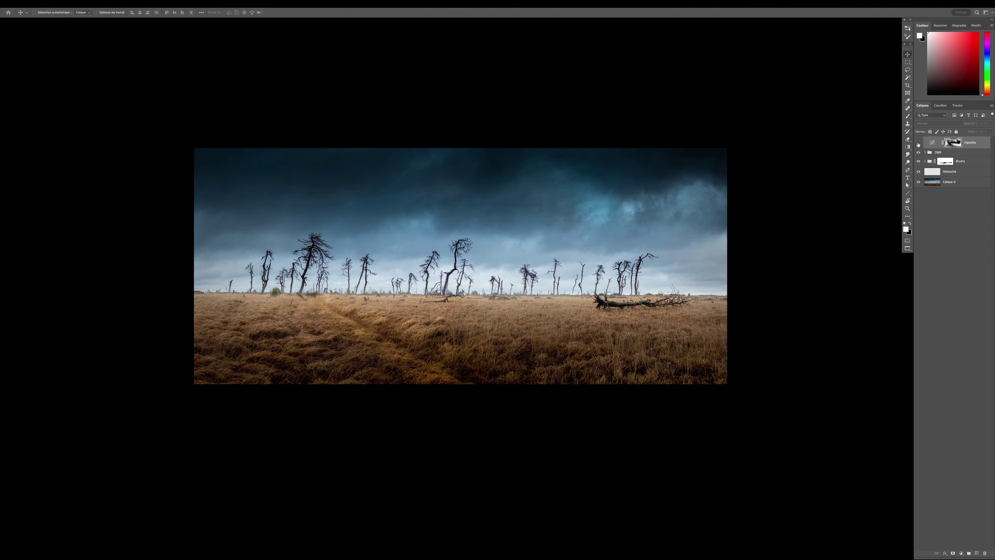
left_click(918, 142)
left_click(953, 144, "alt")
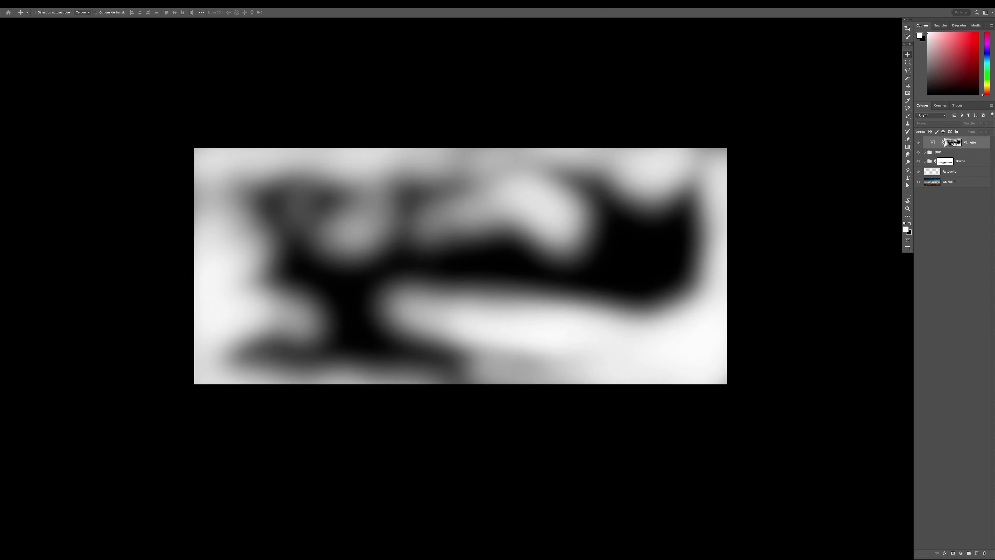
left_click(953, 144, "alt")
Compare the base panorama layer alone with the full layer stack to judge the overall edit.
left_click(918, 181, "alt")
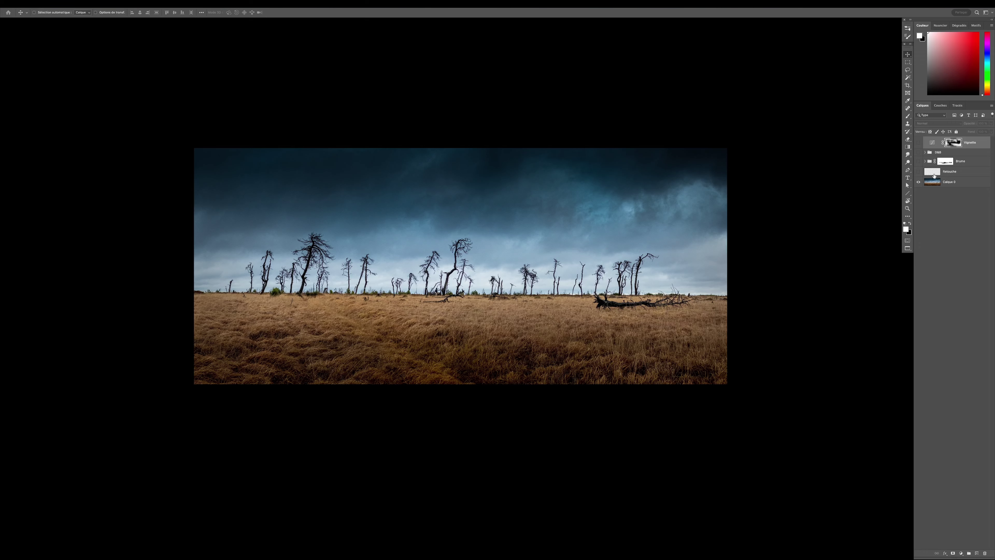
left_click(918, 183, "alt")
left_click(918, 183, "alt")
left_click(918, 183, "alt")
left_click(919, 183, "alt")
left_click(919, 183, "alt")
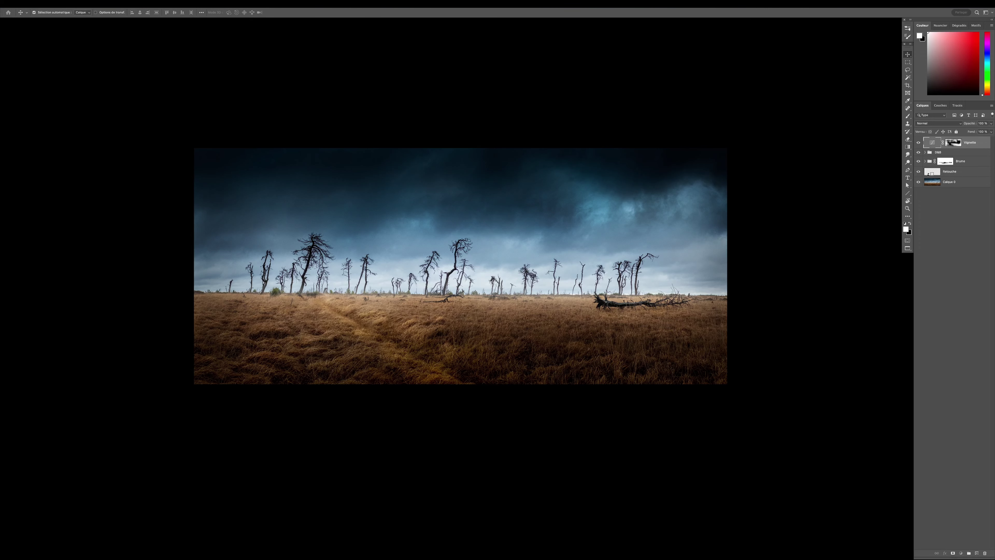
Stamp all visible layers into a new layer at the top of the stack and name it FINAL.
key("super+alt+shift+e")
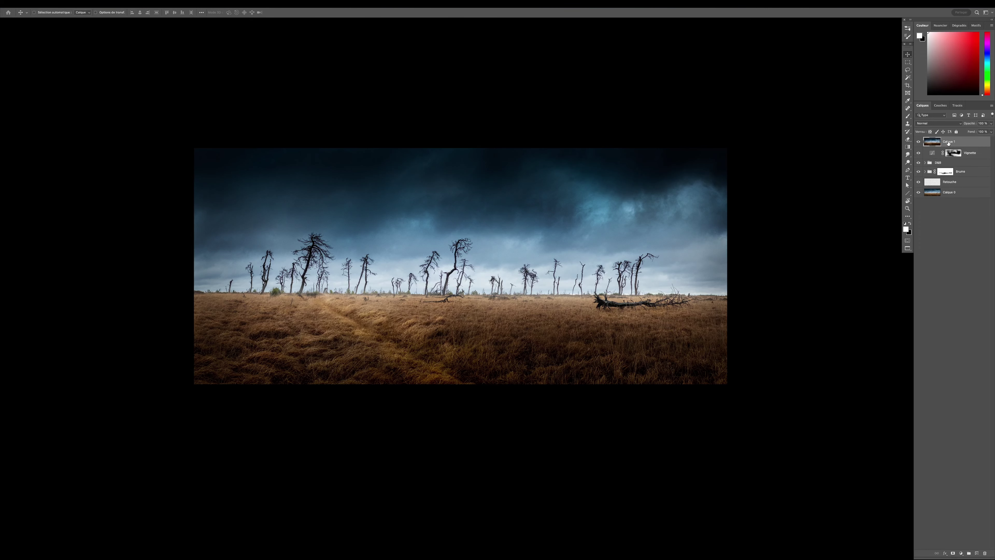
double_click(947, 142)
type("FINAL")
key("Return")
Convert the FINAL layer to a smart object and open it in the Camera Raw Filter.
right_click(962, 141)
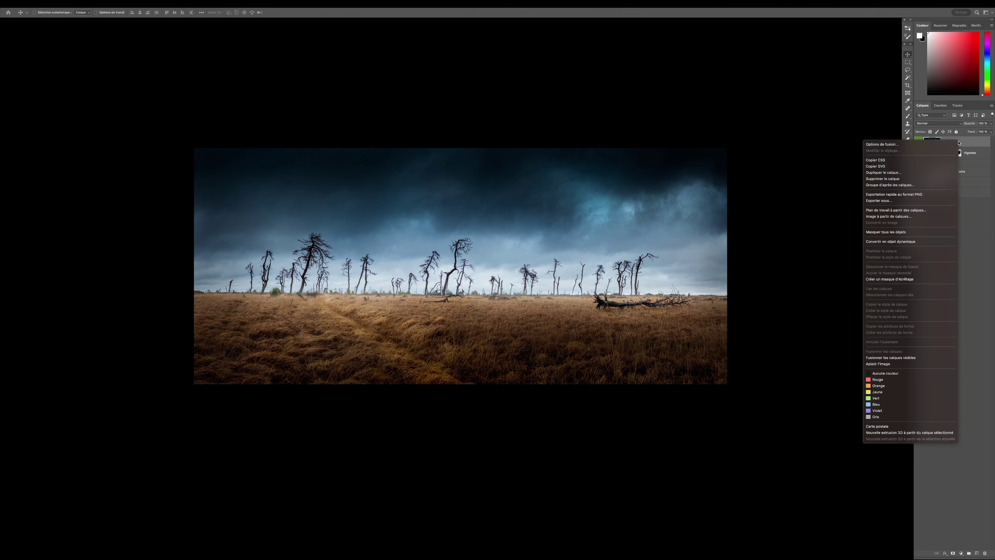
left_click(894, 241)
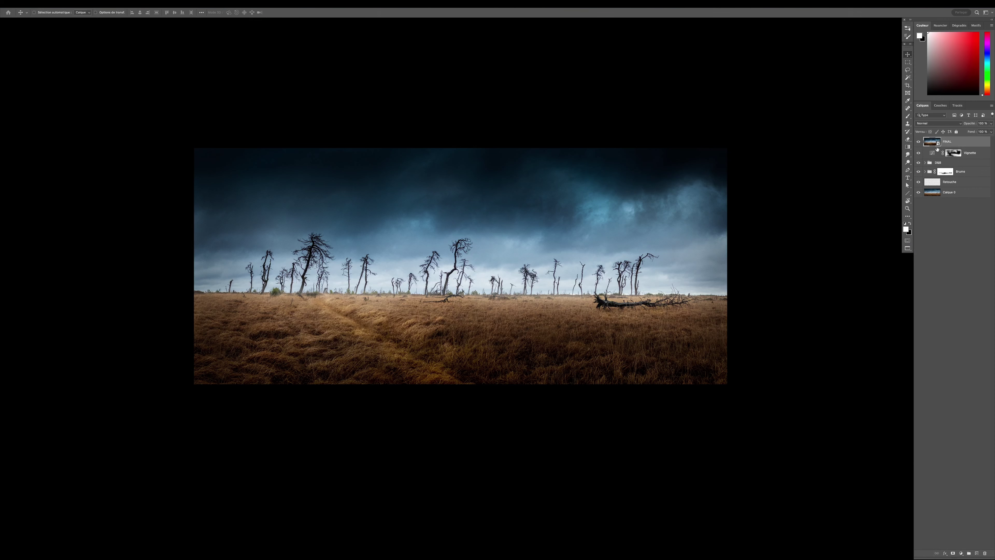
key("super+plus")
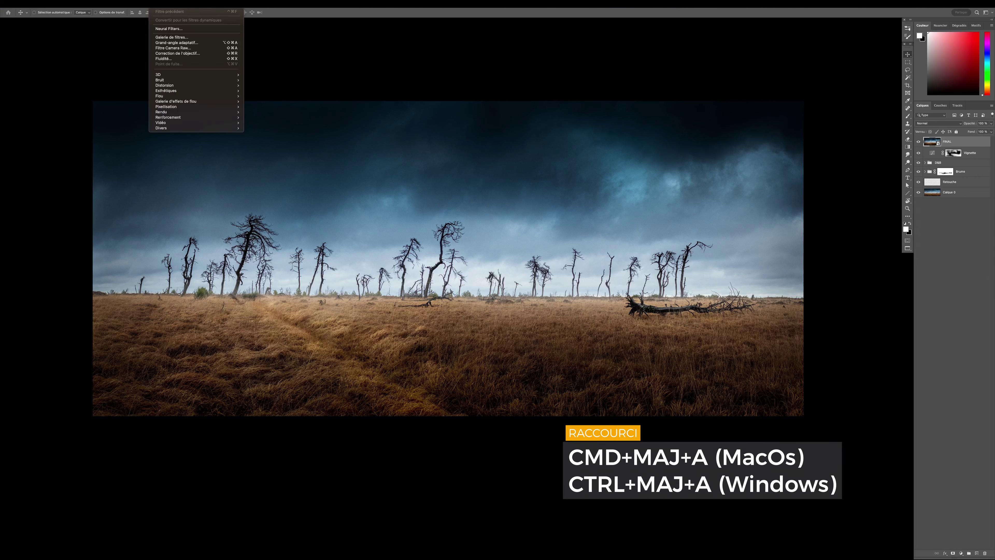
left_click(172, 48)
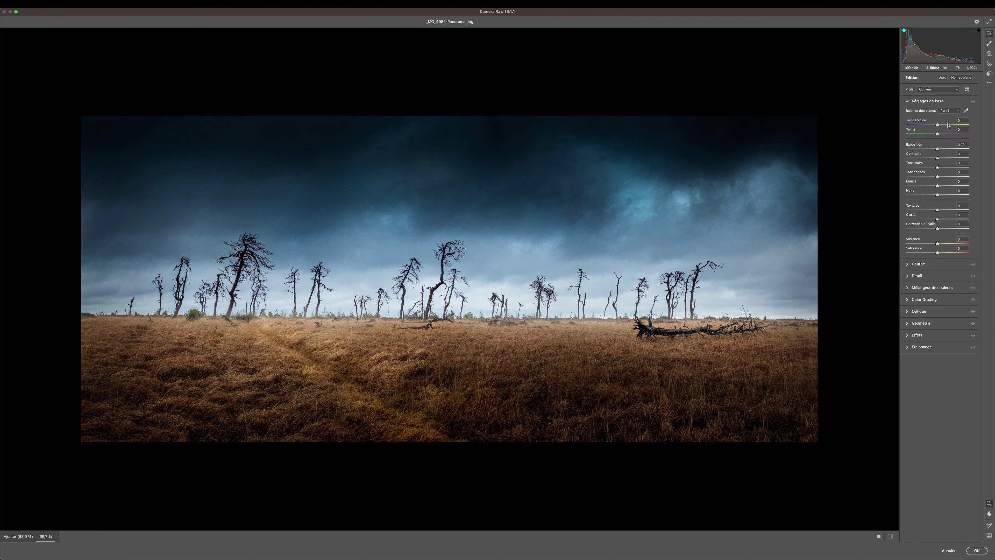
Cool the temperature slightly, raise the contrast to about +30, lower the highlights a little and lift the shadows slightly.
left_click_drag(937, 124, 937, 126)
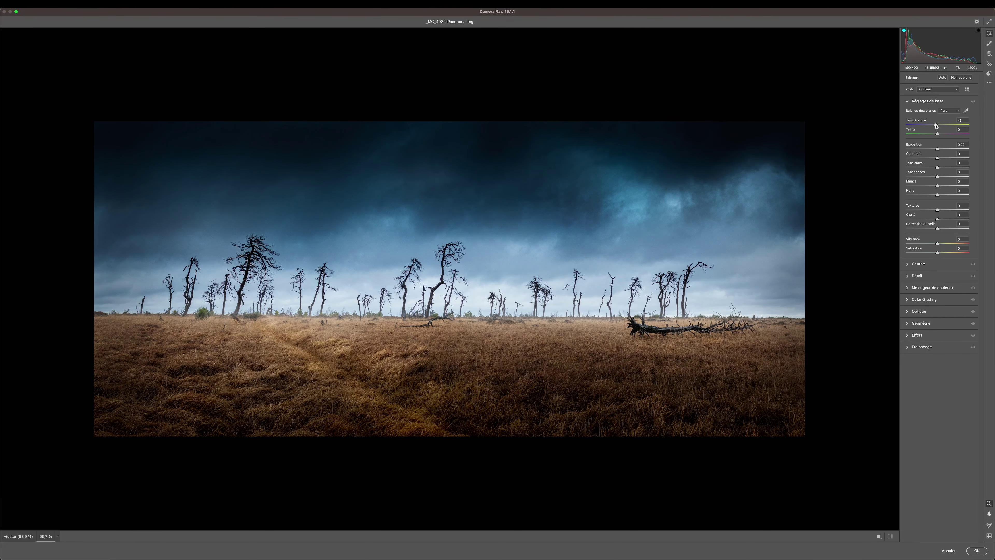
left_click_drag(937, 158, 947, 158)
left_click_drag(937, 168, 936, 167)
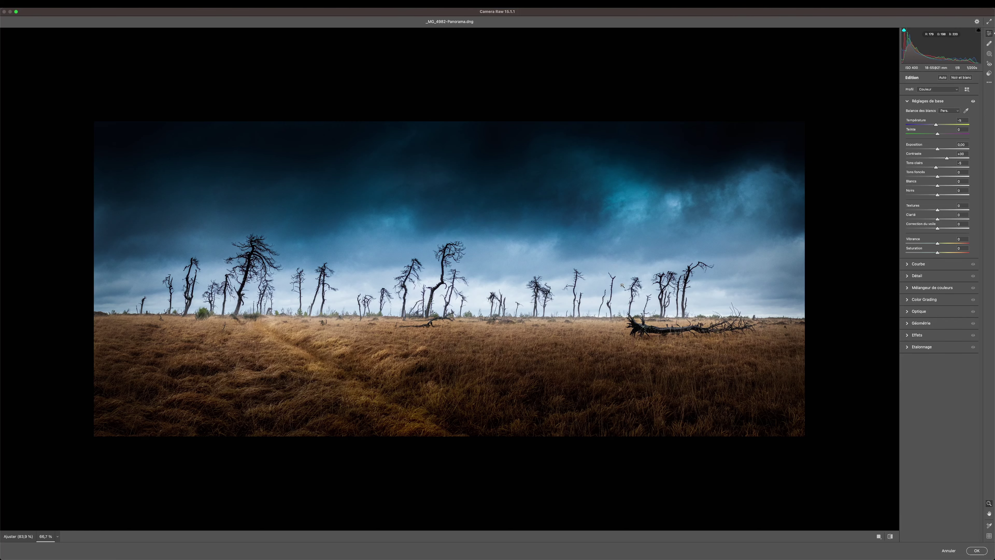
left_click_drag(938, 176, 941, 176)
Add a very slight dark vignette in the Camera Raw effects and check it on the whole image.
key("super+alt+8")
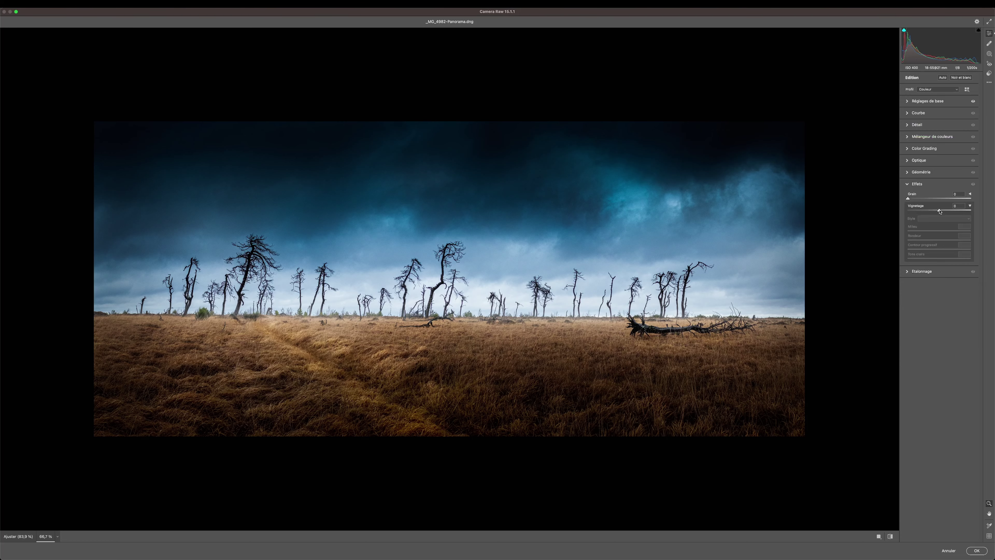
left_click_drag(938, 212, 938, 211)
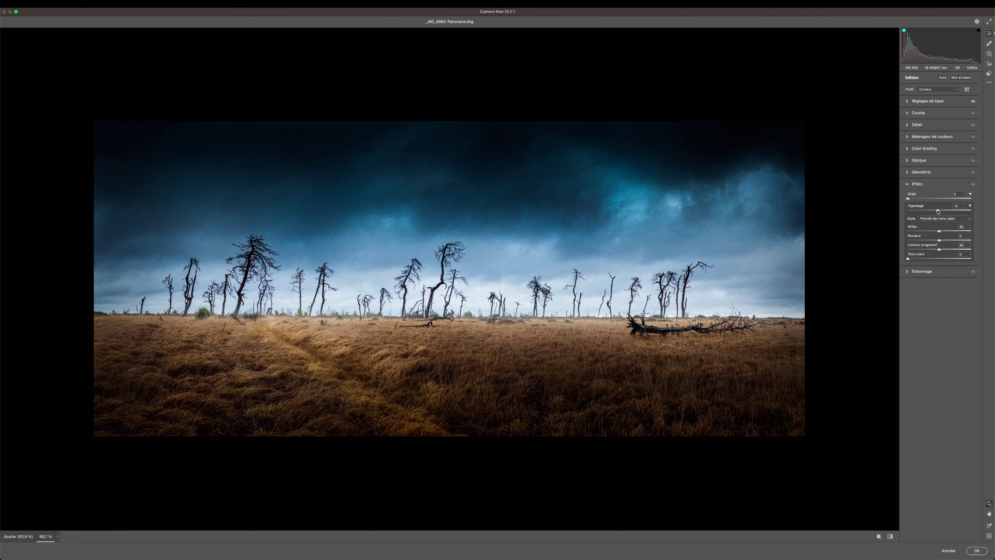
key("super+minus")
key("super+minus")
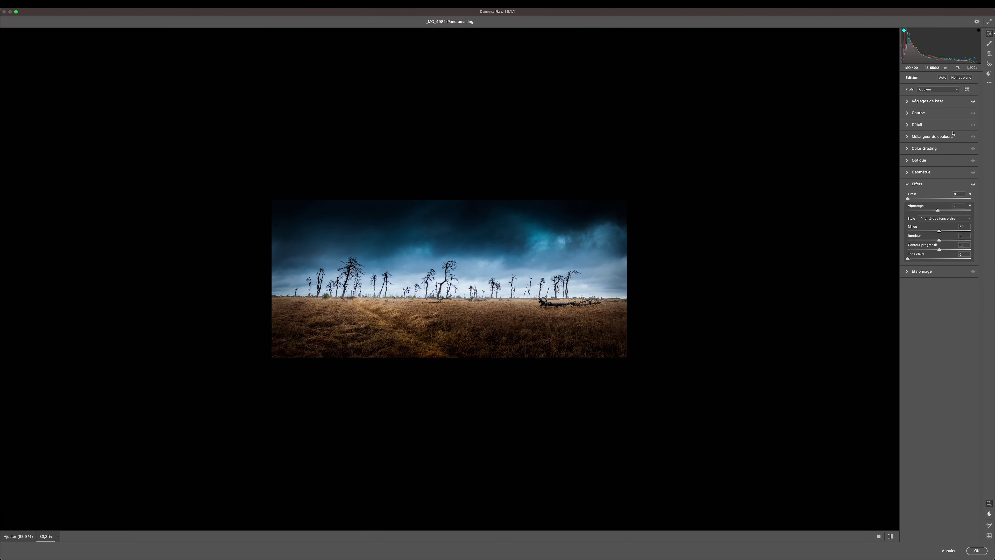
Reduce the saturation of the blues slightly in the Color Mixer and apply the Camera Raw Filter to the FINAL layer.
left_click(933, 137)
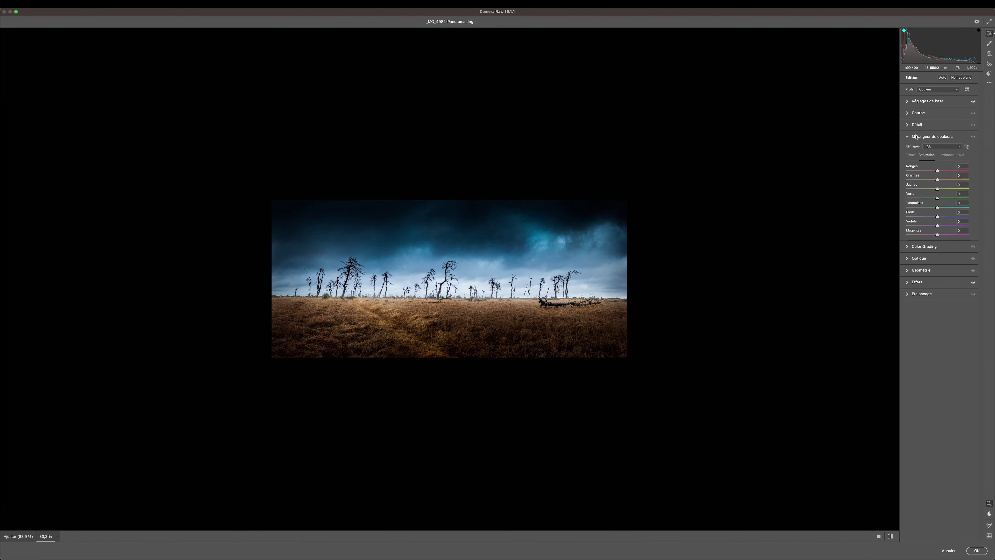
key("super+plus")
key("super+plus")
mouse_move(938, 219)
left_mouse_down()
mouse_move(926, 218)
mouse_move(936, 219)
left_mouse_up()
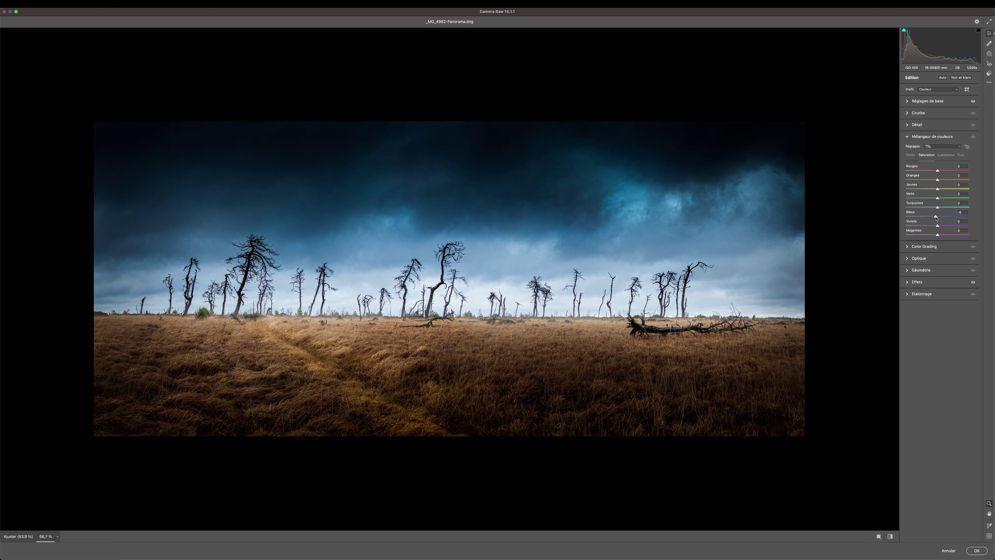
left_click(977, 550)
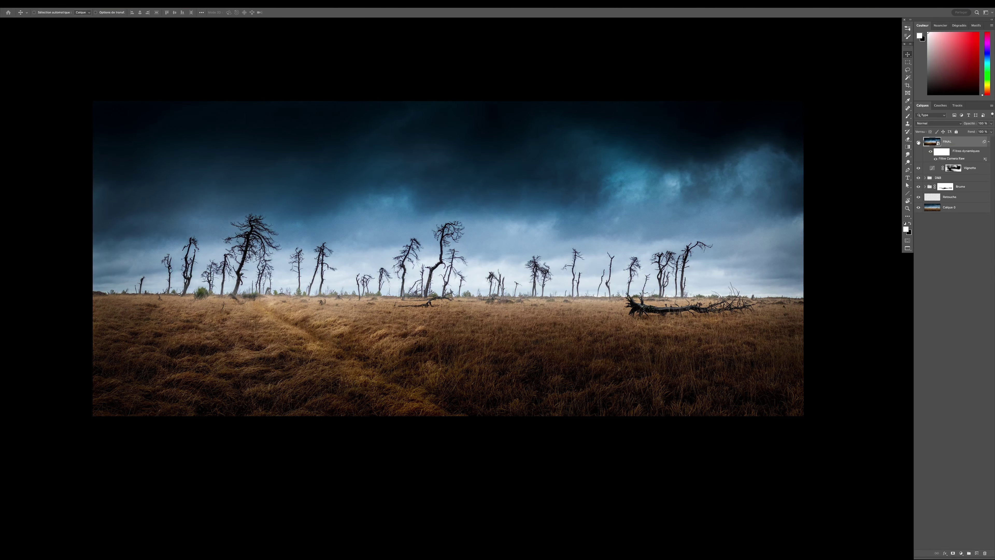
left_click(919, 142)
left_click(918, 143)
Stamp the visible layers again into a new layer above FINAL and name it Orton.
key("super")
key("super+alt+shift+e")
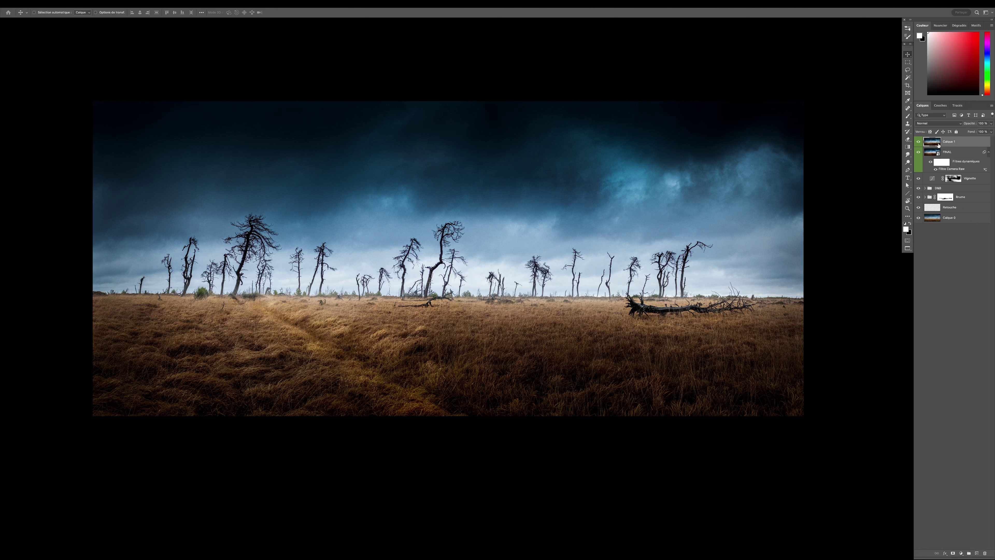
double_click(952, 142)
type("Ort")
key("Return")
Apply a Gaussian Blur with a radius of 6 pixels to the Orton layer.
left_click(158, 4)
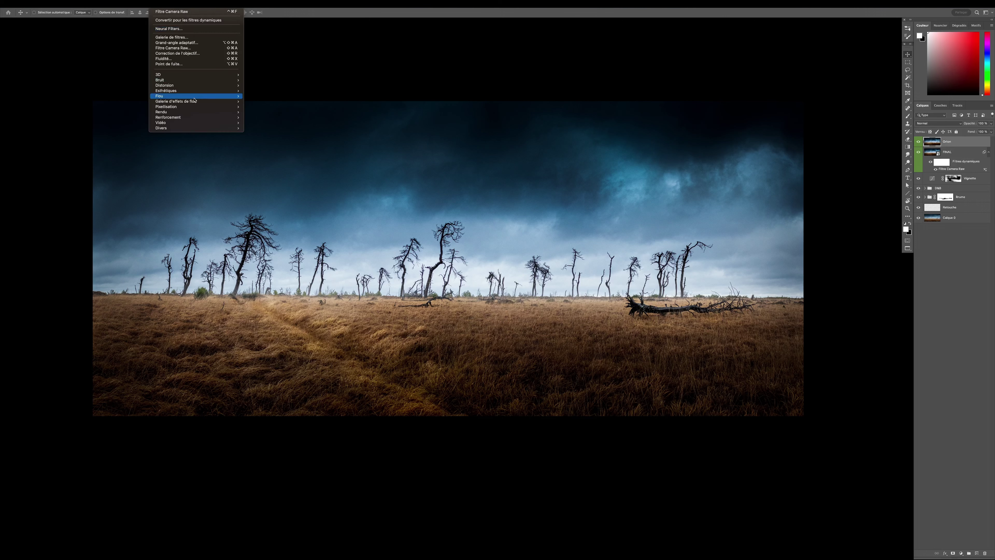
mouse_move(220, 96)
left_click(273, 122)
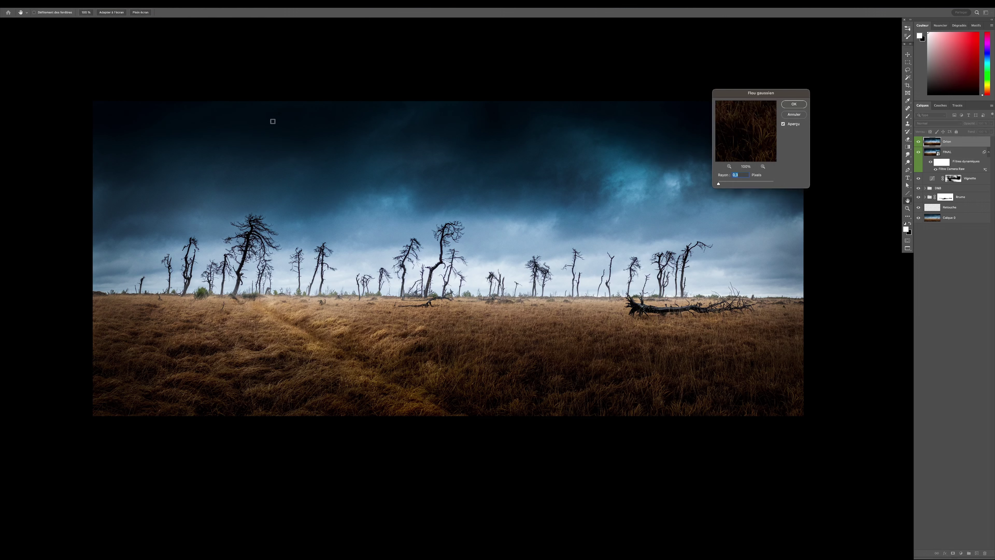
type("6")
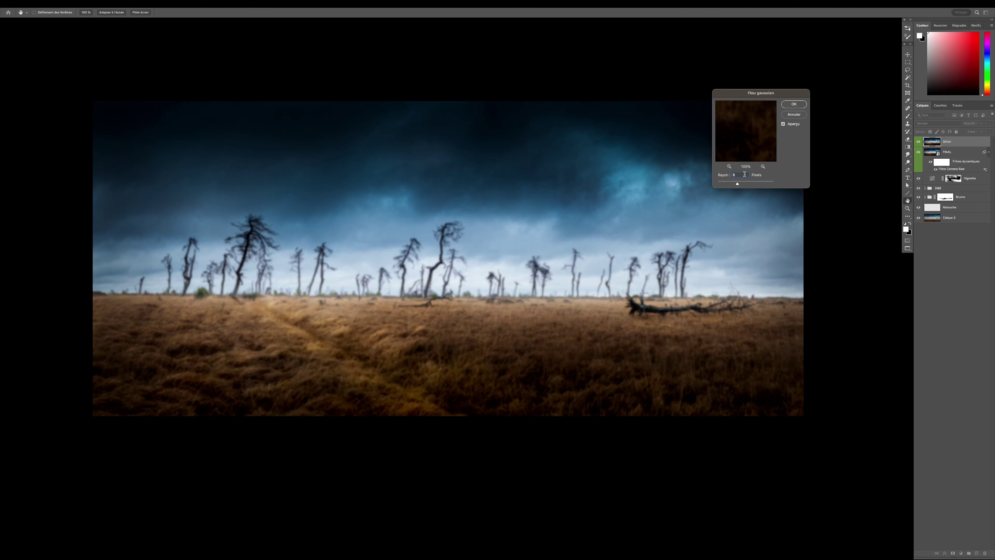
left_click(792, 105)
Lower the Orton layer's opacity to about 20% and compare the trees and grass with the layer shown and hidden.
mouse_move(990, 123)
left_mouse_down()
mouse_move(966, 132)
mouse_move(974, 132)
left_mouse_up()
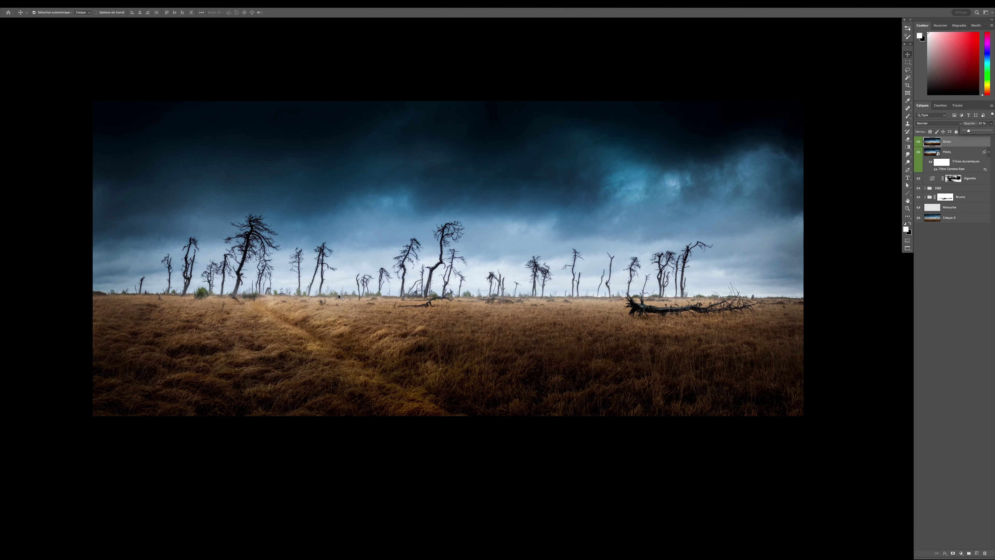
scroll(339, 297, "up", 5)
left_click_drag(653, 262, 704, 280)
left_click(918, 141)
left_click(918, 142)
left_click(919, 141)
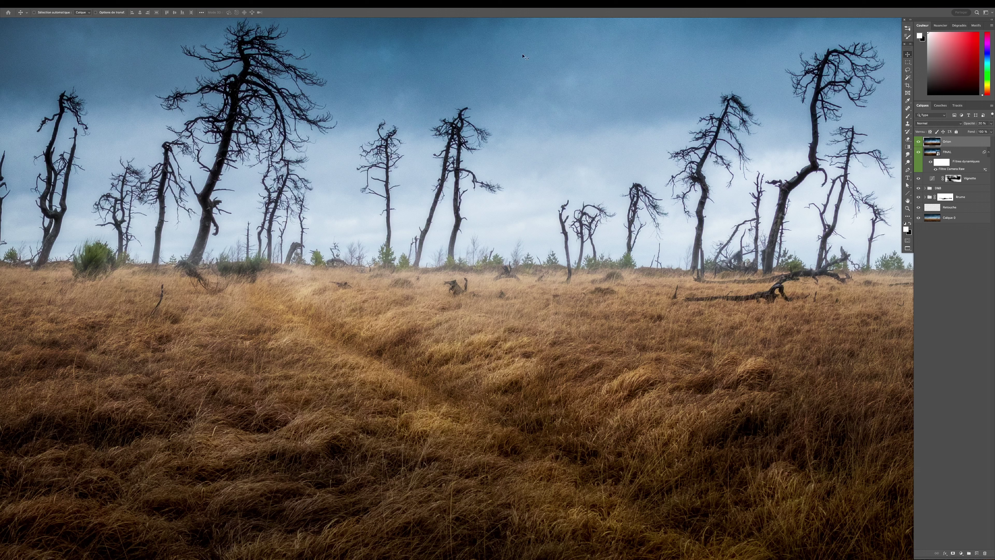
left_click(919, 143)
left_click(918, 143)
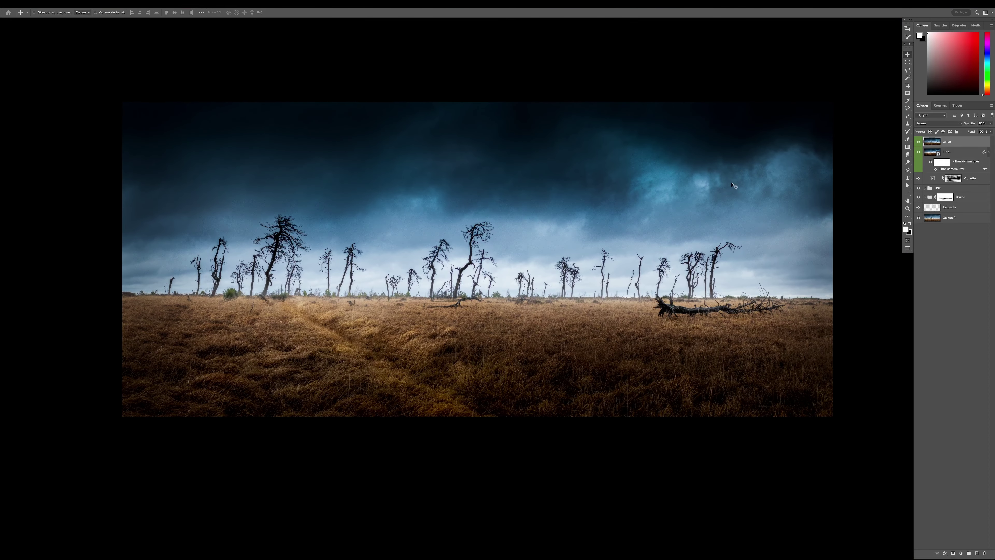
left_click(918, 142)
Restore the Orton layer to full opacity, set its blend mode to Lighten (Éclaircir), and reduce its opacity to about 30%.
left_click(990, 123)
left_click_drag(967, 130, 991, 131)
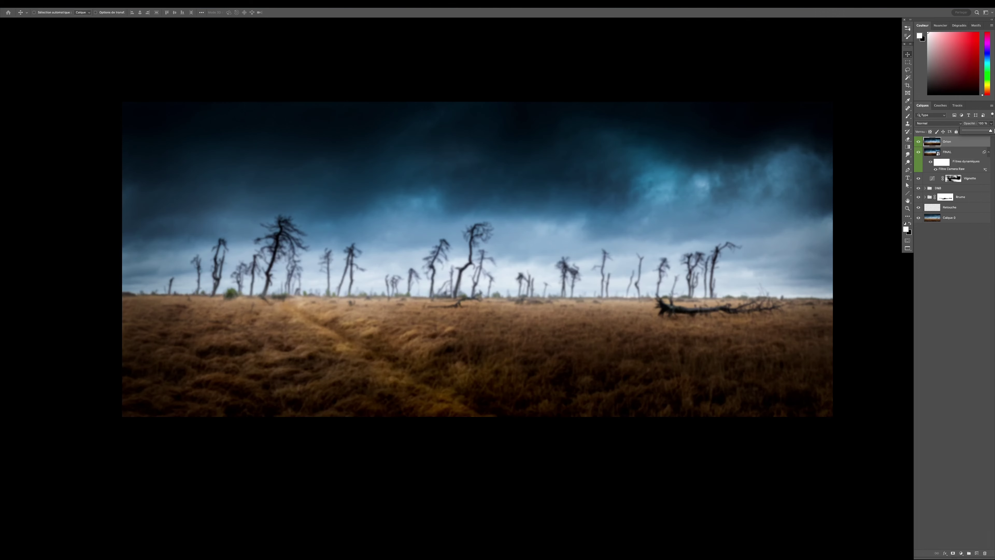
left_click(940, 124)
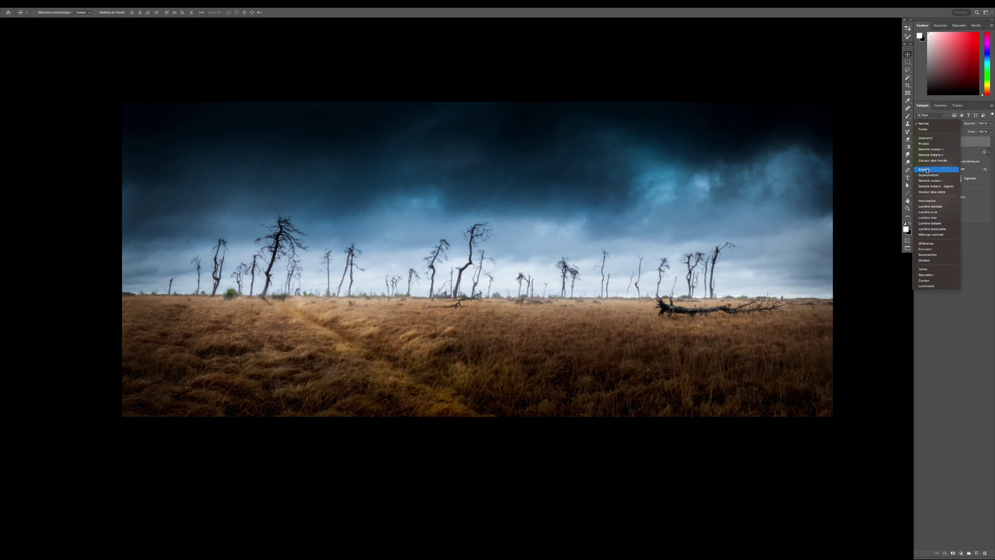
left_click(927, 170)
left_click_drag(991, 123, 972, 132)
Examine the Lighten-blended Orton effect on the whole image and close up on the trees and grass, with the layer hidden and shown.
left_click(918, 142)
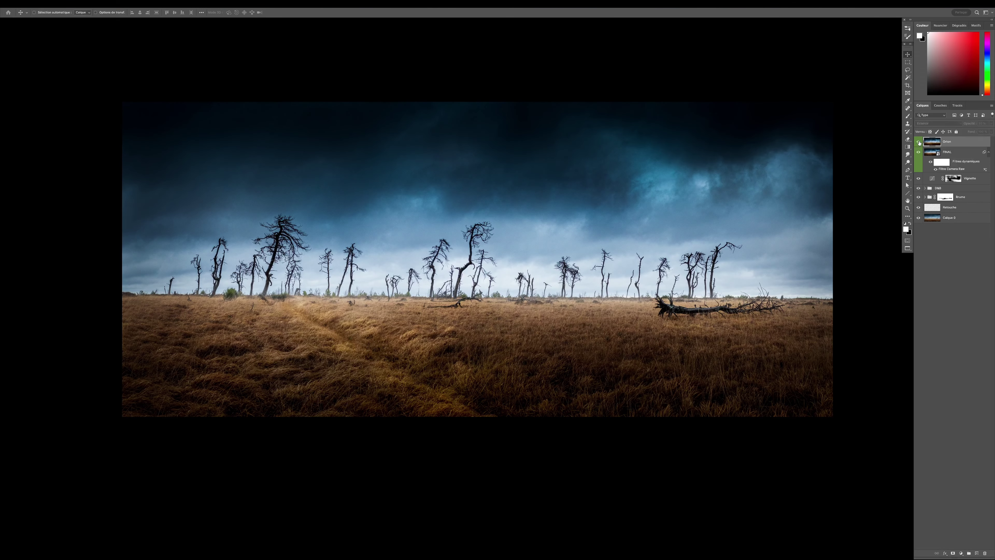
left_click(918, 141)
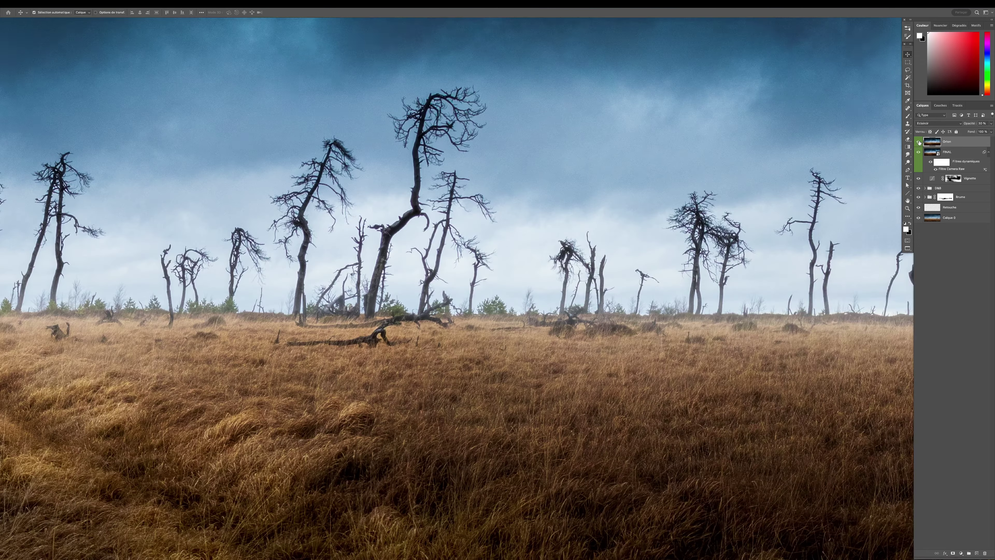
left_click_drag(193, 340, 704, 275)
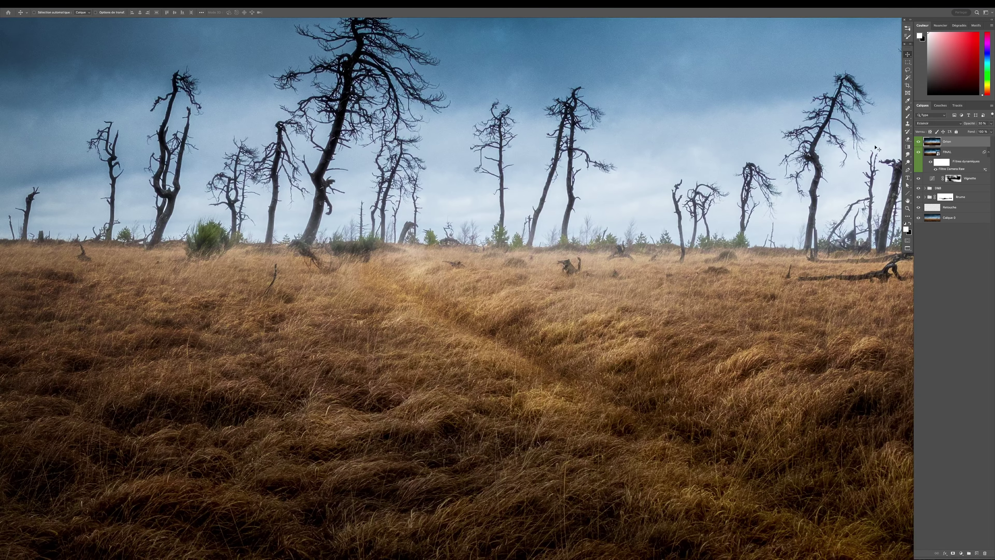
left_click(919, 142)
left_click(919, 142)
left_click(919, 142)
left_click(919, 142)
left_click(919, 142)
left_click(919, 142)
left_click(919, 142)
left_click(919, 142)
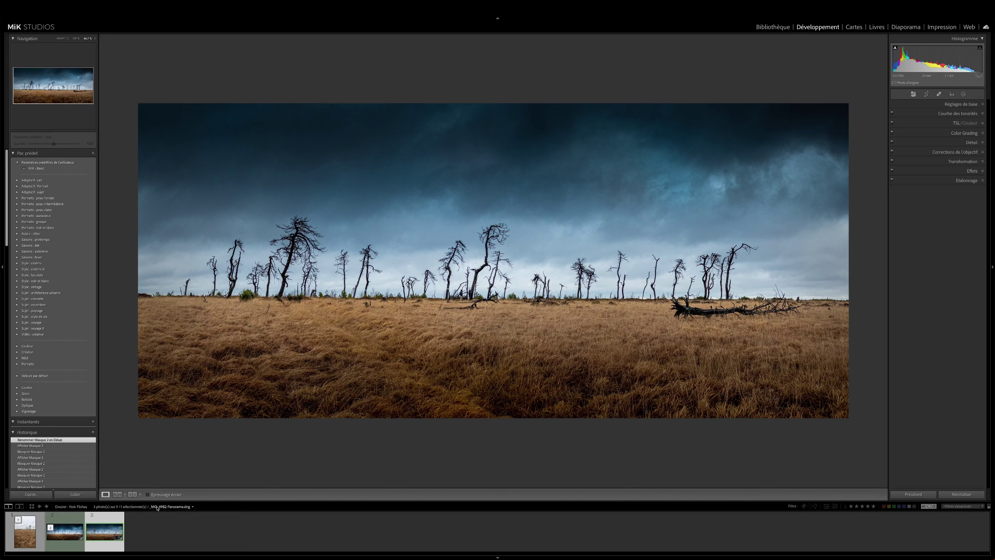
Switch to Lightroom and compare the finished PSD panorama with the DNG panorama before the Photoshop edits.
left_click(68, 536)
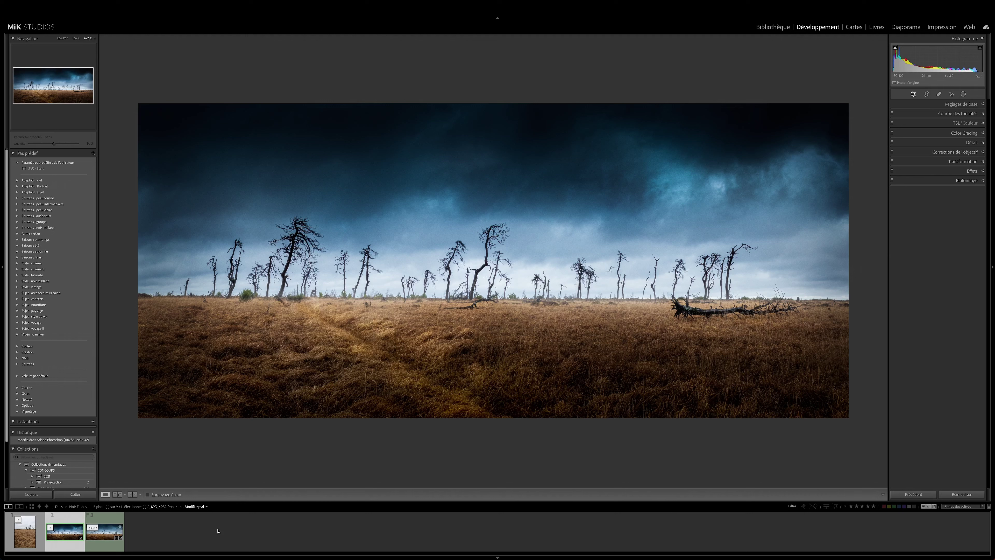
key("Right")
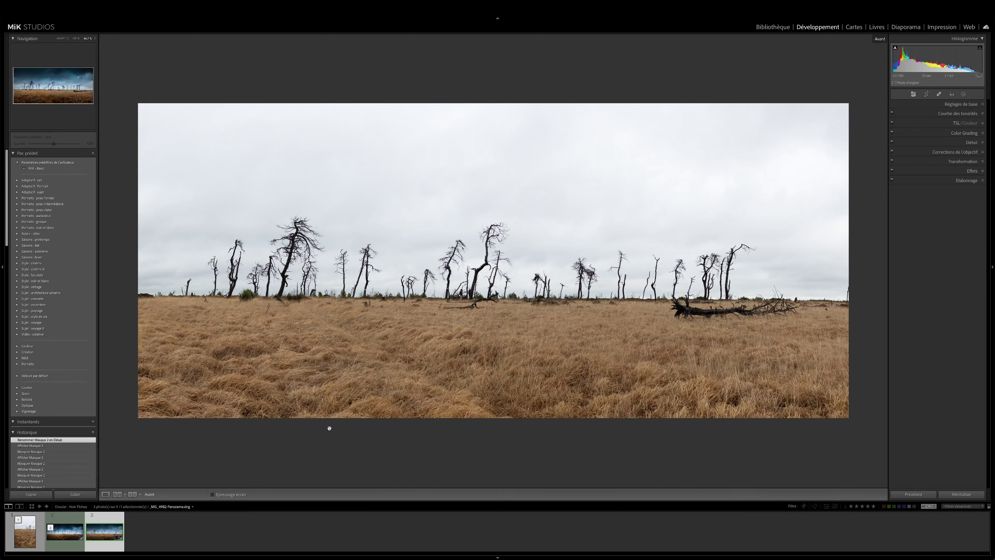
key("Left")
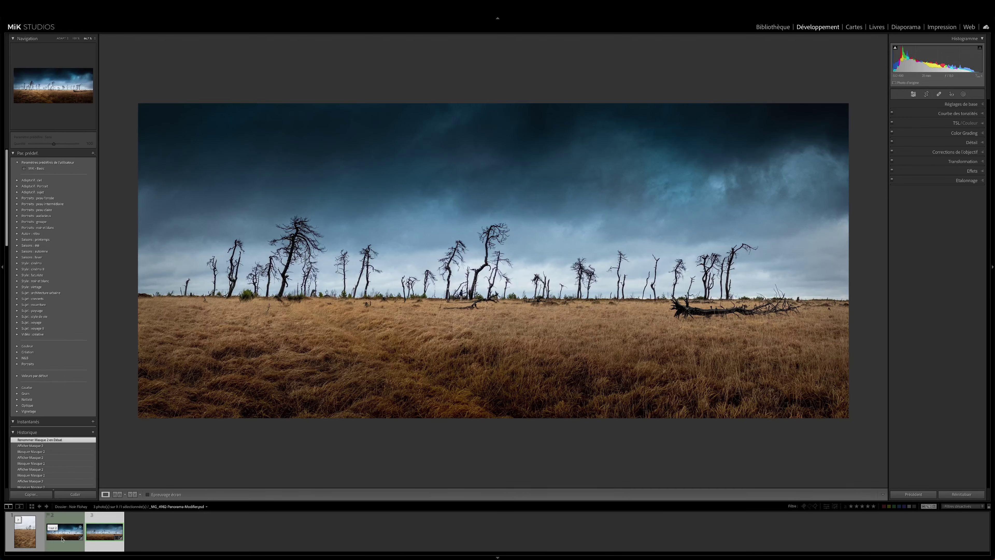